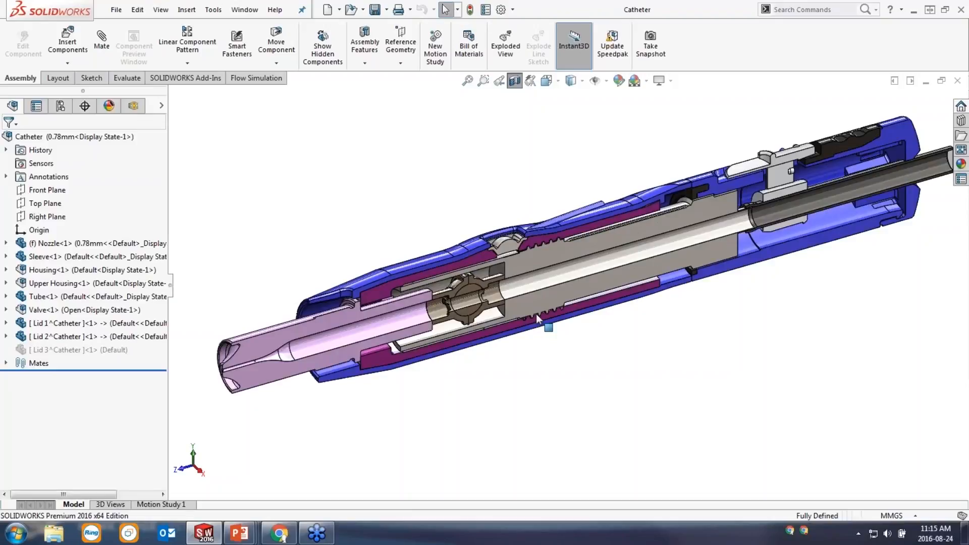
Step: Start a new flow project with the Wizard and name it Test 1
left_click(268, 80)
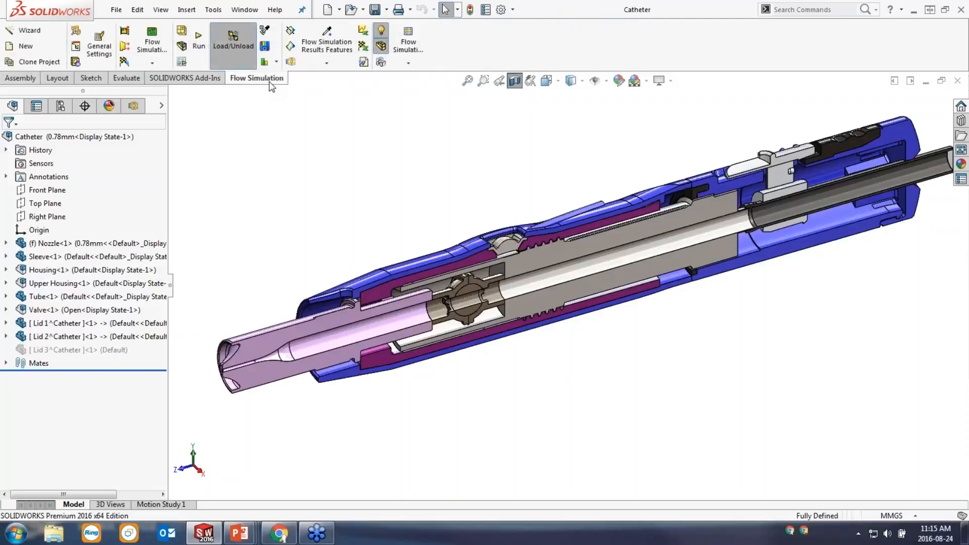
left_click(47, 35)
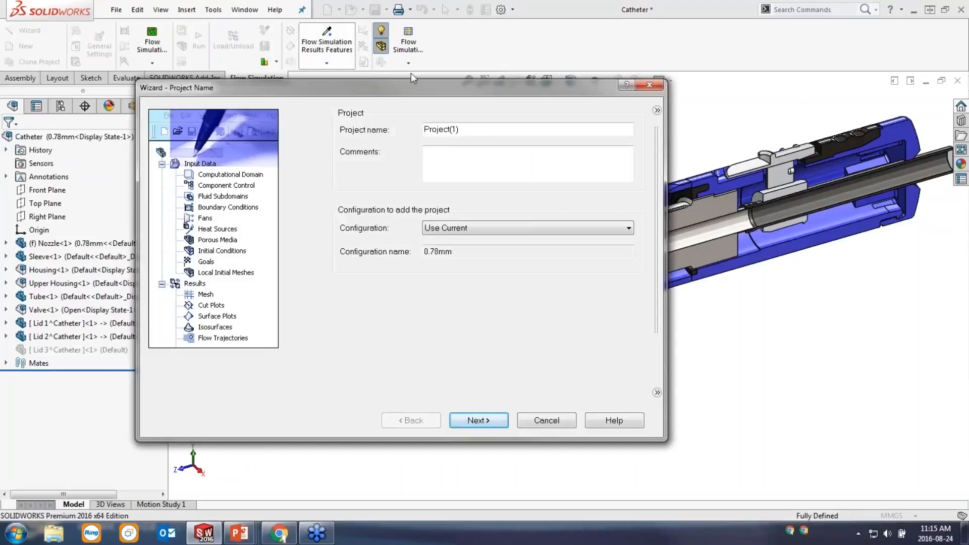
left_click_drag(520, 132, 361, 126)
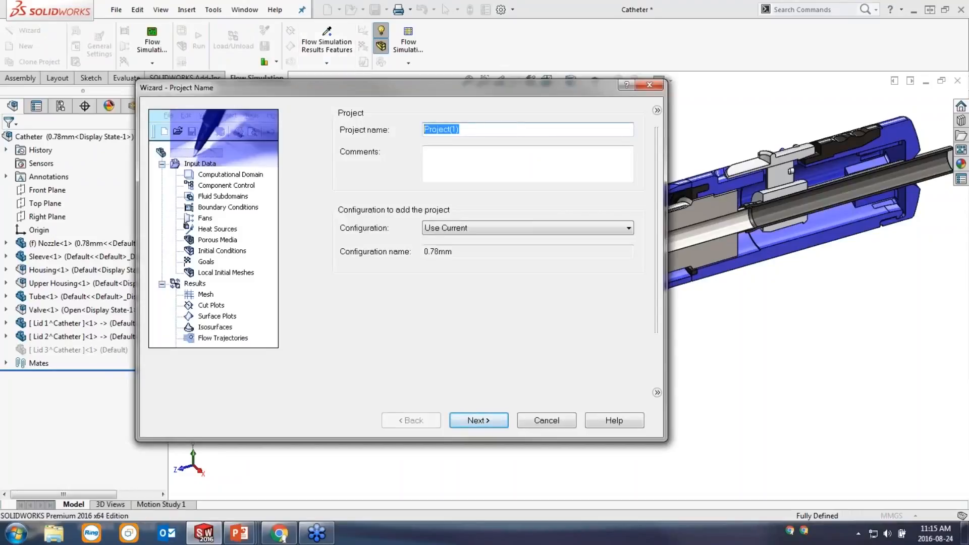
type("Test 1")
Step: Assign the project to the existing Open configuration instead of the current one
left_click(534, 229)
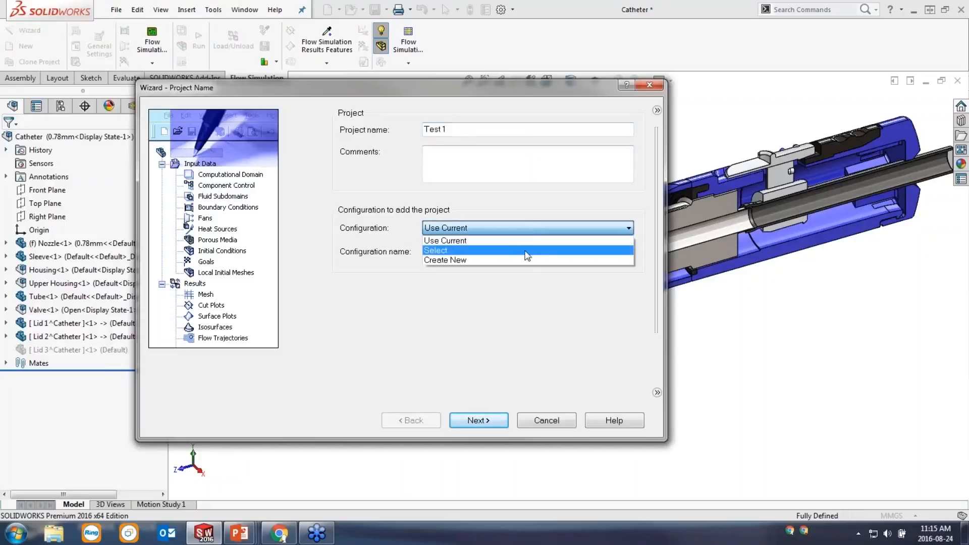
left_click(528, 251)
left_click(527, 255)
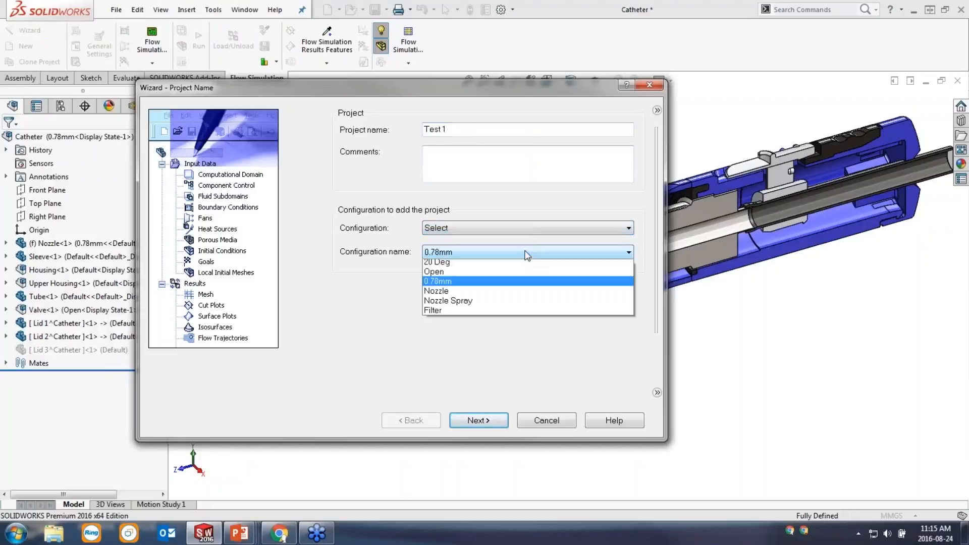
left_click(511, 277)
Step: Keep the SI (m-kg-s) unit system and the Internal analysis type without additional physical features
left_click(494, 421)
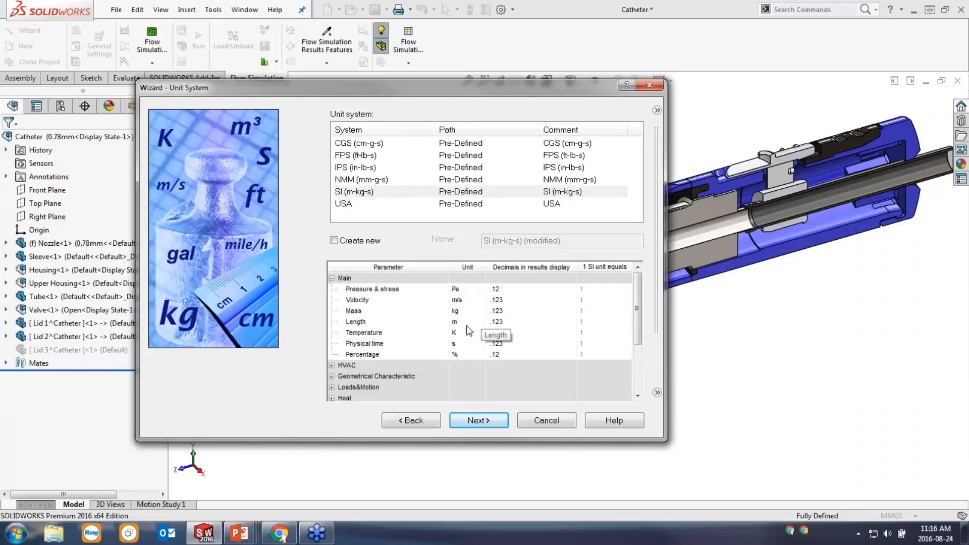
left_click(477, 420)
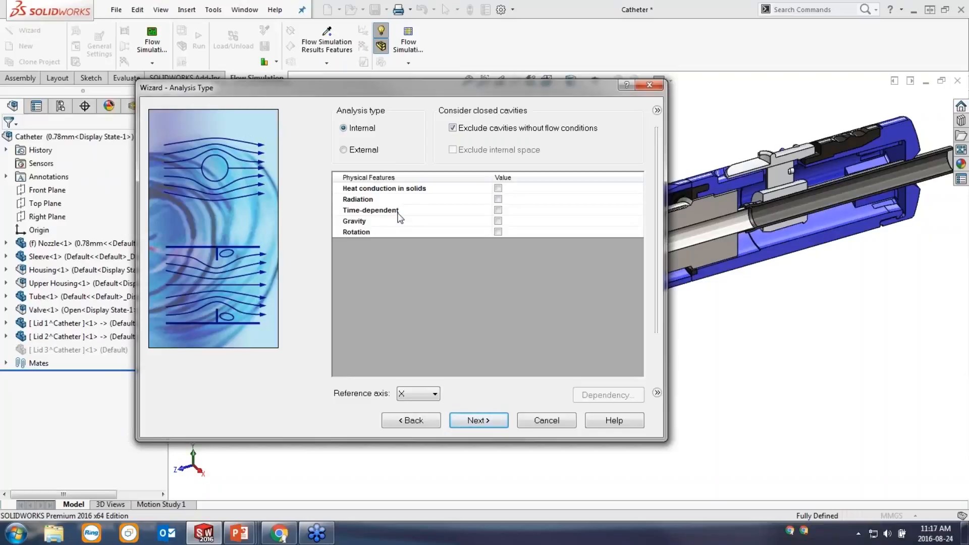
left_click(479, 423)
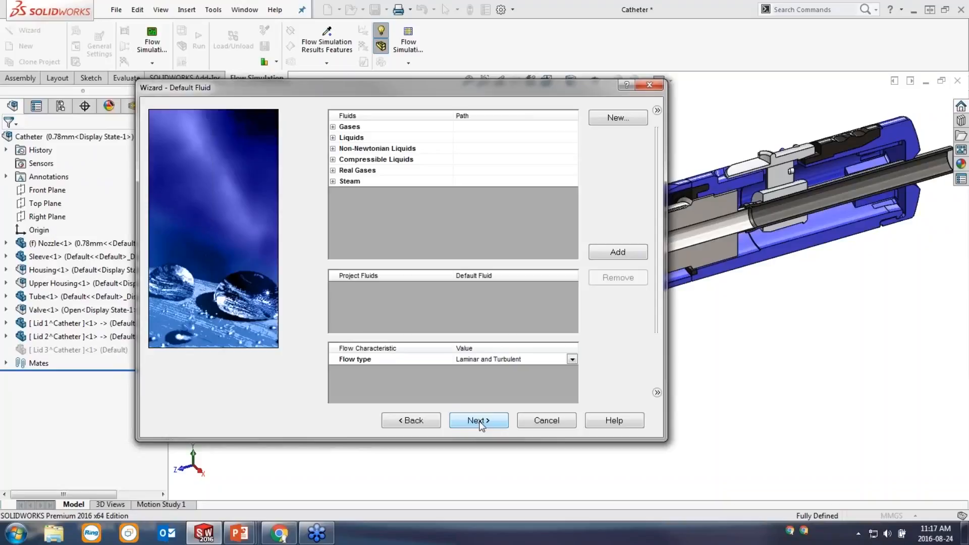
Step: Add Water from the predefined liquids as the project's default fluid
left_click(333, 137)
left_click(376, 225)
scroll(376, 227, "down", 3)
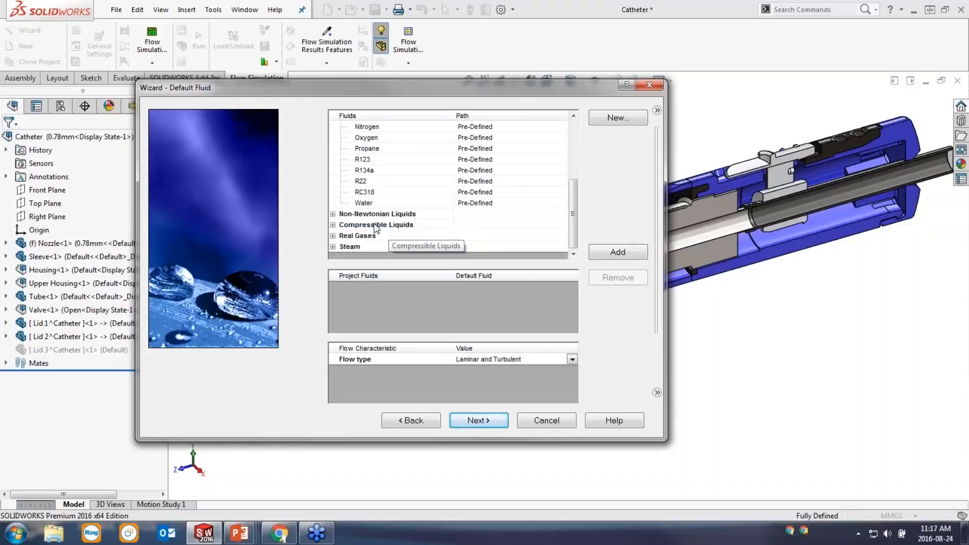
double_click(366, 203)
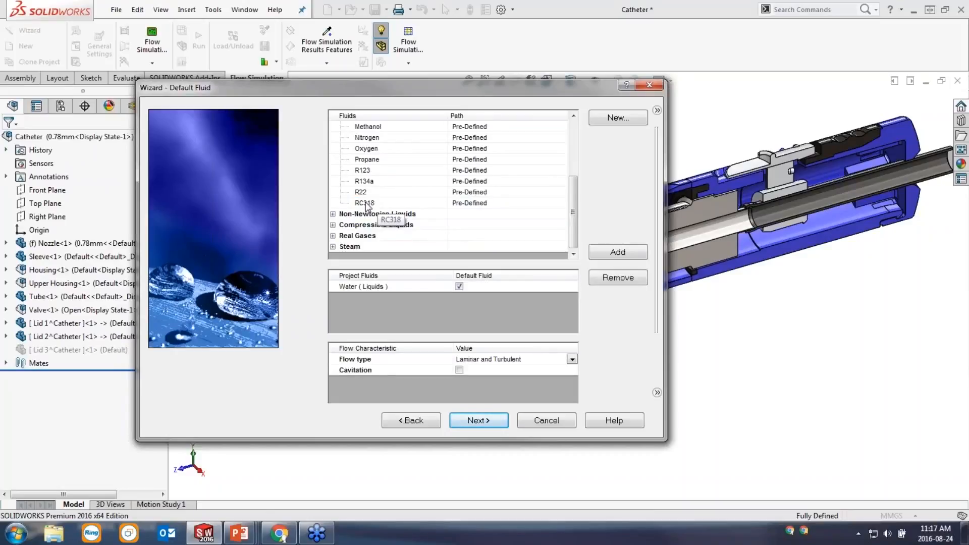
left_click(416, 286)
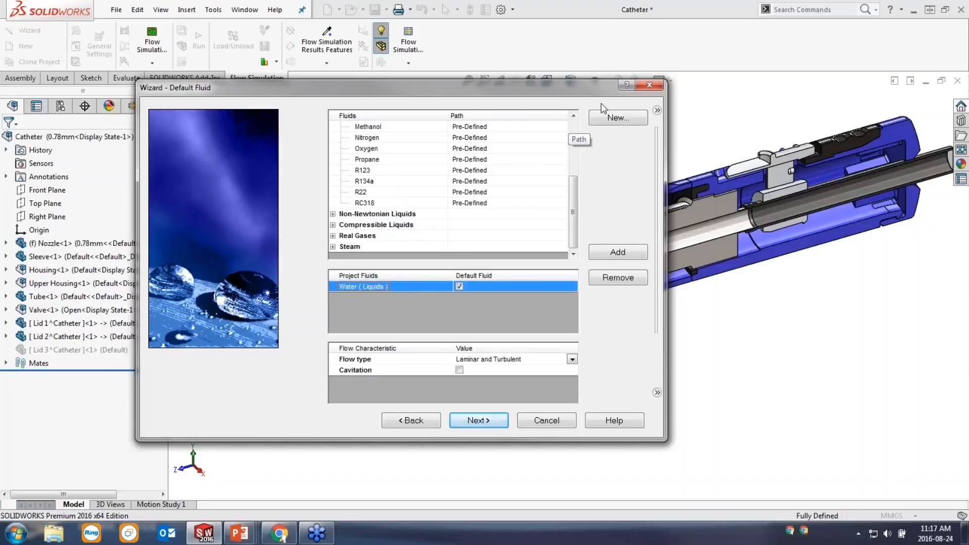
Step: Examine the predefined Water liquid in the Engineering Database, including its item properties and its density and dynamic viscosity curves
left_click(608, 116)
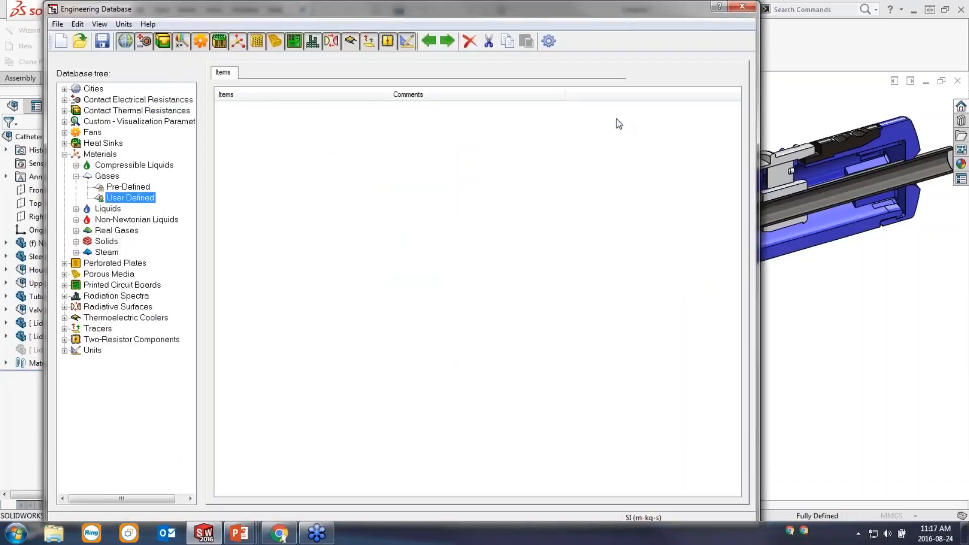
left_click(111, 188)
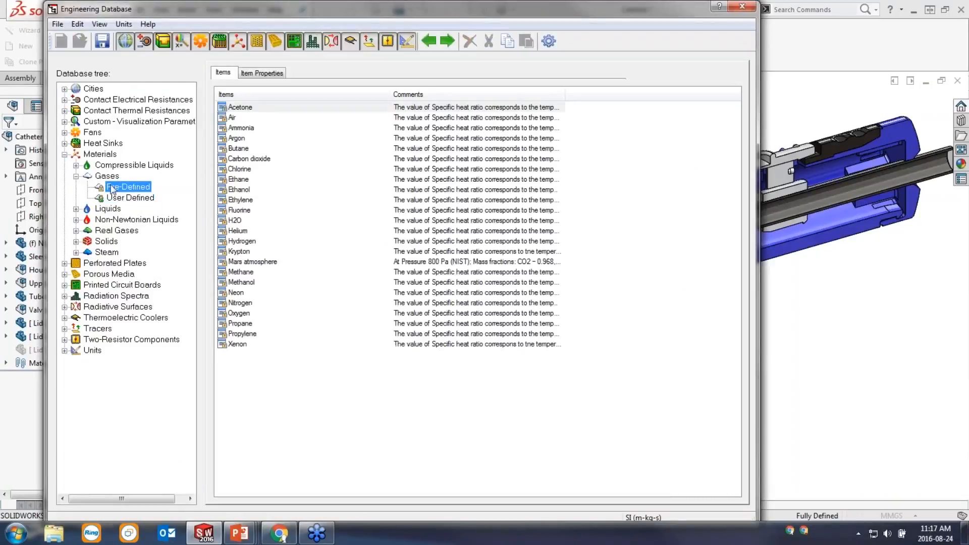
left_click(76, 209)
left_click(126, 220)
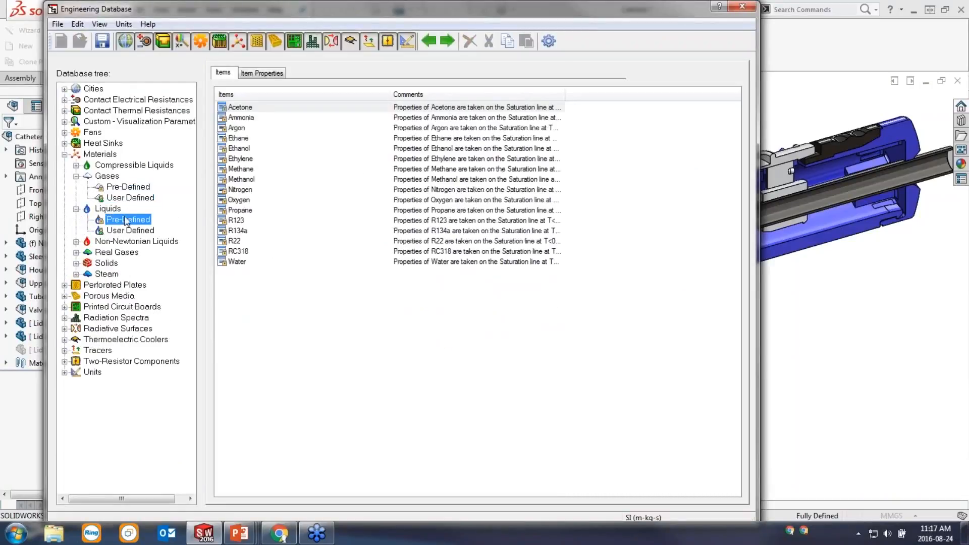
left_click(238, 262)
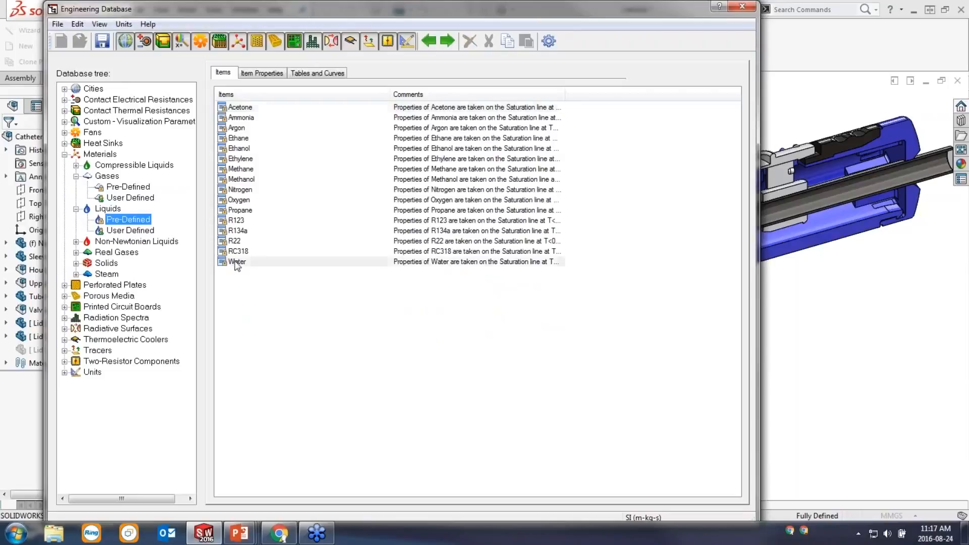
left_click(258, 74)
left_click(306, 75)
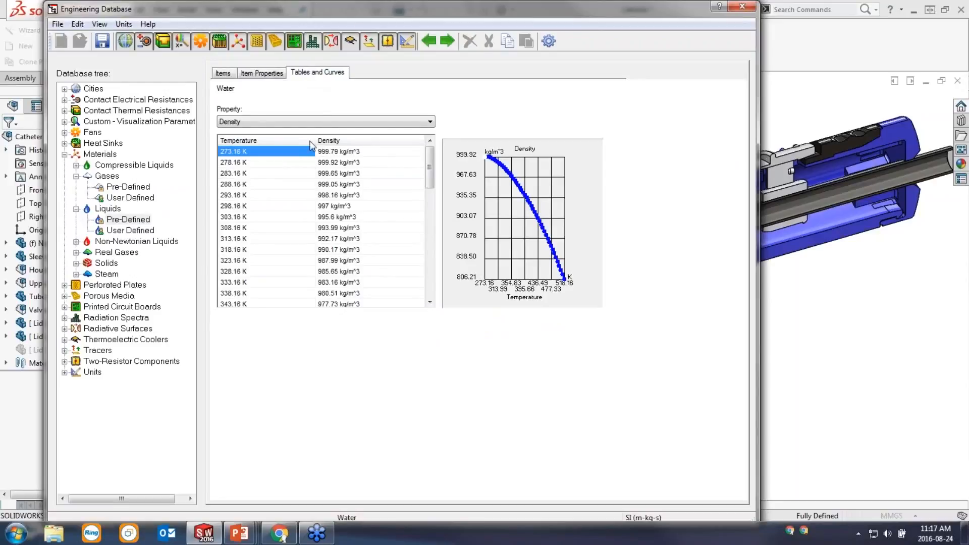
left_click(311, 121)
left_click(305, 141)
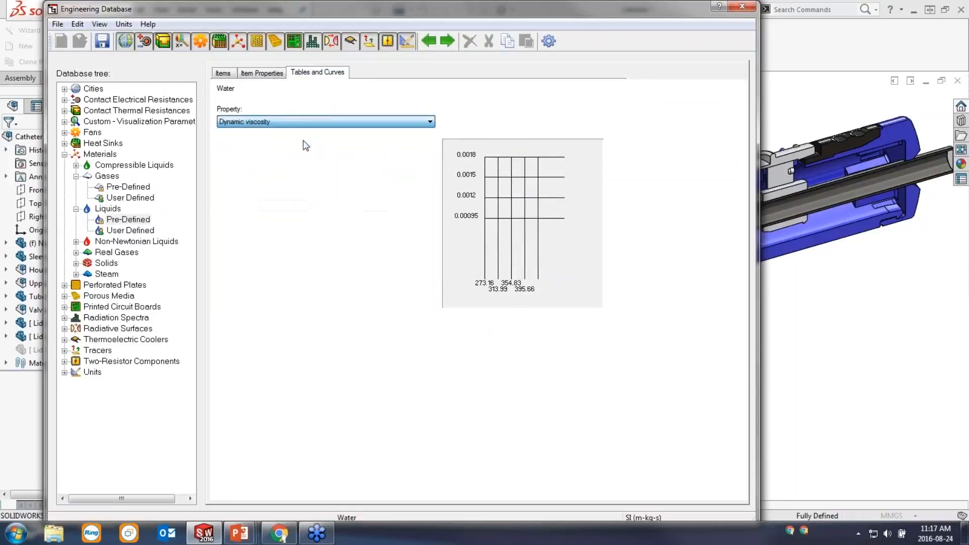
left_click(740, 7)
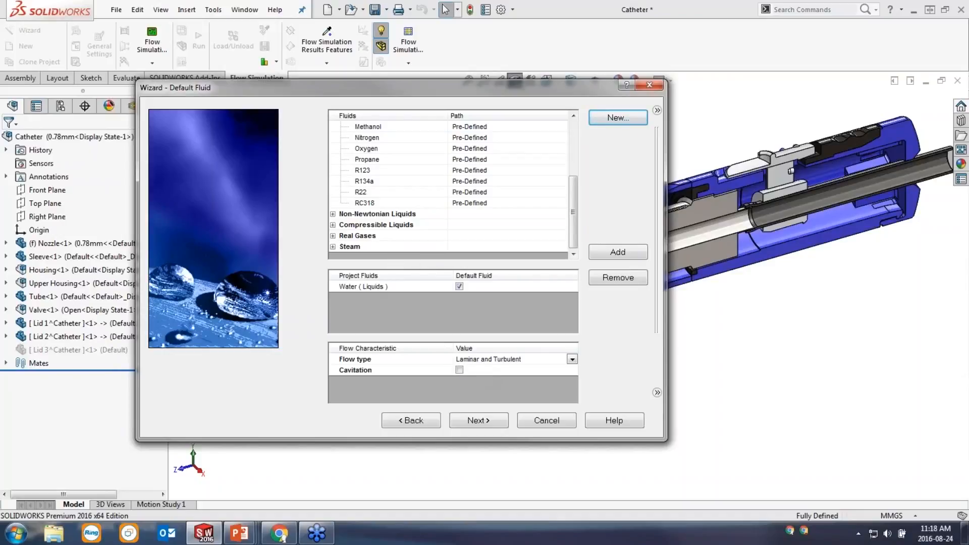
Step: Keep the flow type as Laminar and Turbulent for the water flow
left_click(573, 362)
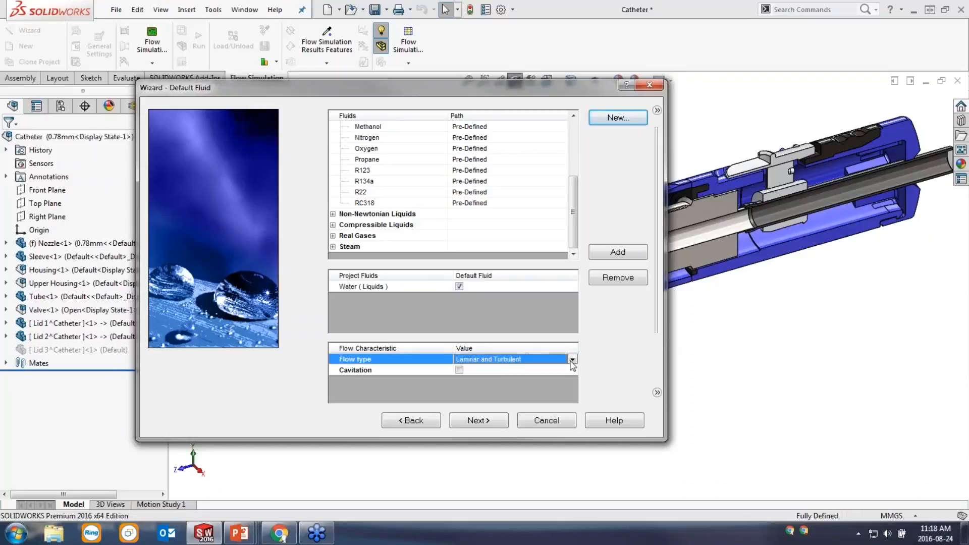
left_click(573, 360)
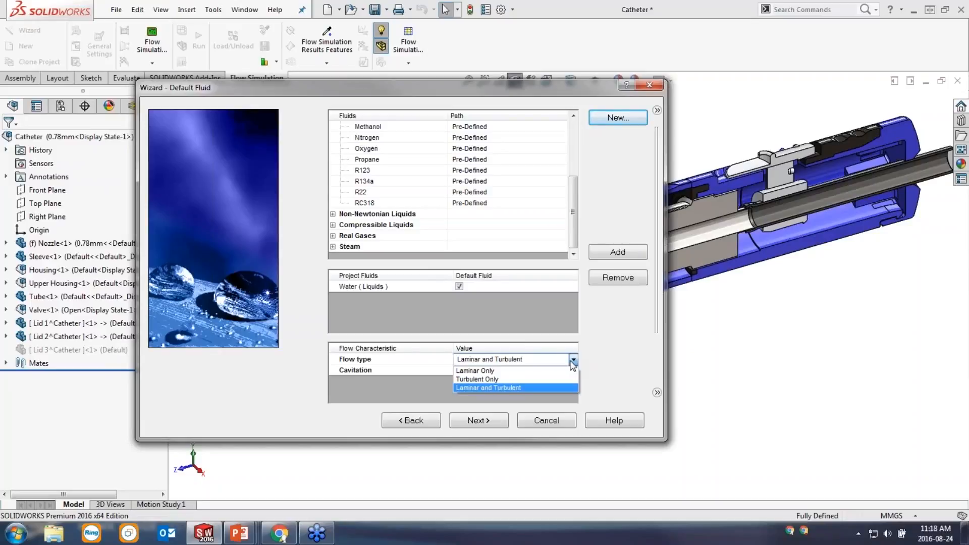
left_click(546, 387)
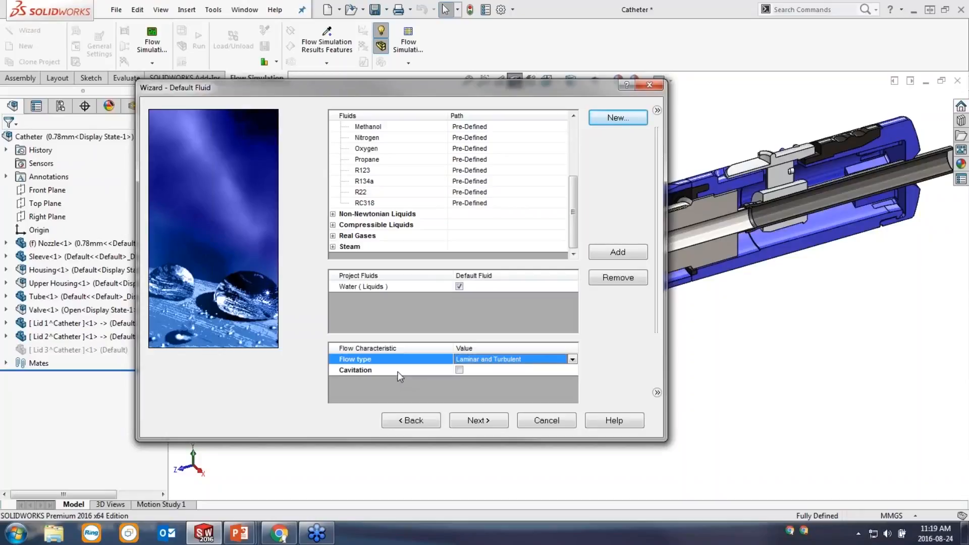
Step: Accept the default wall and initial conditions and finish creating the project
left_click(487, 424)
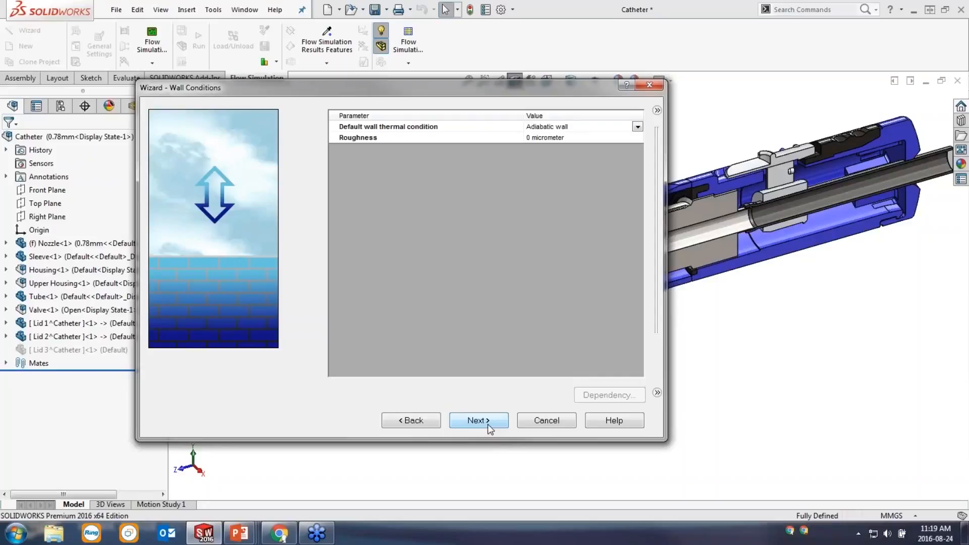
left_click(488, 424)
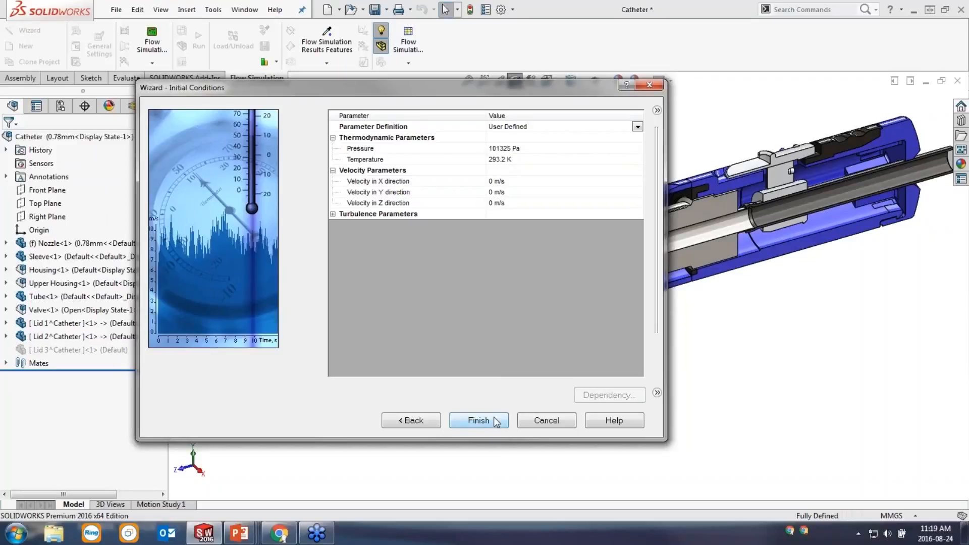
left_click(478, 420)
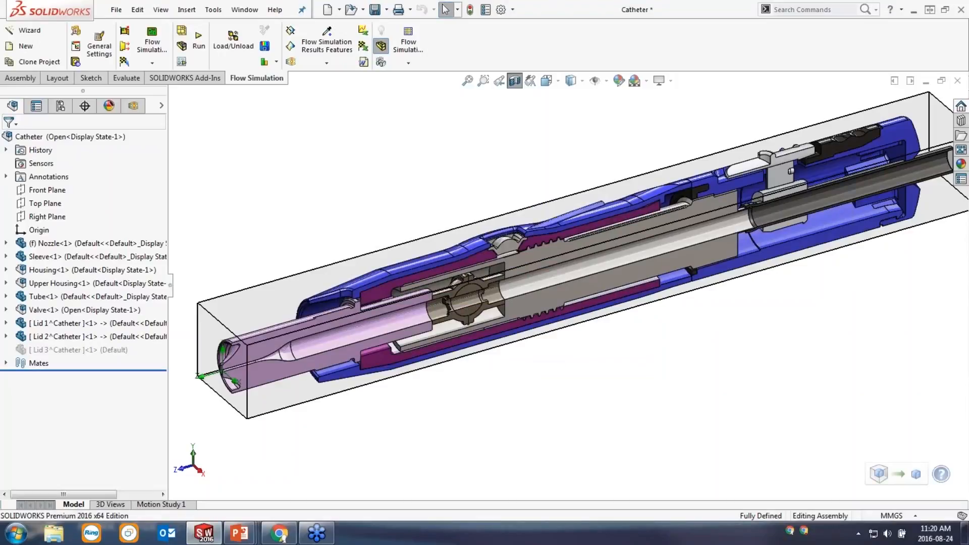
Step: Insert a boundary condition in the Test 1 project on the inner face of the lid closing the tube's open end
left_click(133, 106)
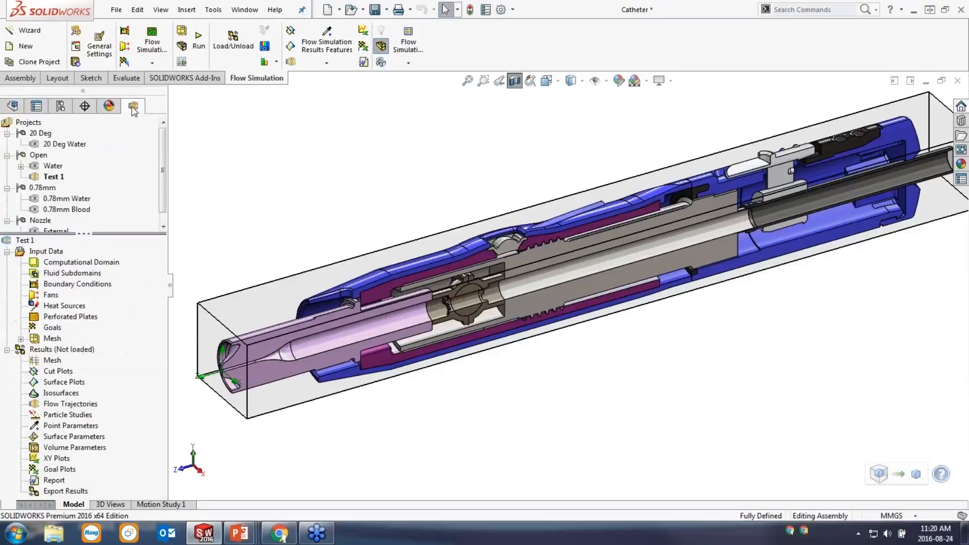
double_click(48, 177)
right_click(70, 286)
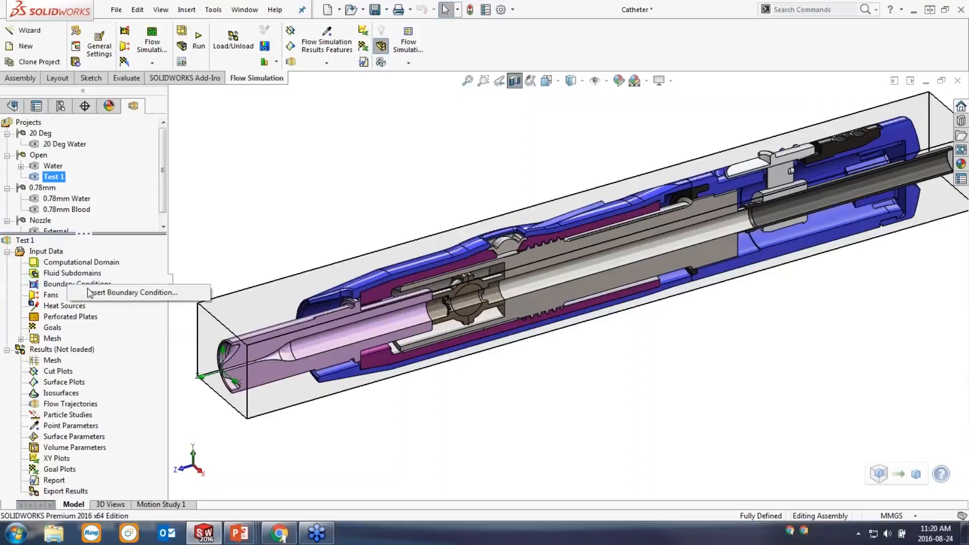
left_click(109, 292)
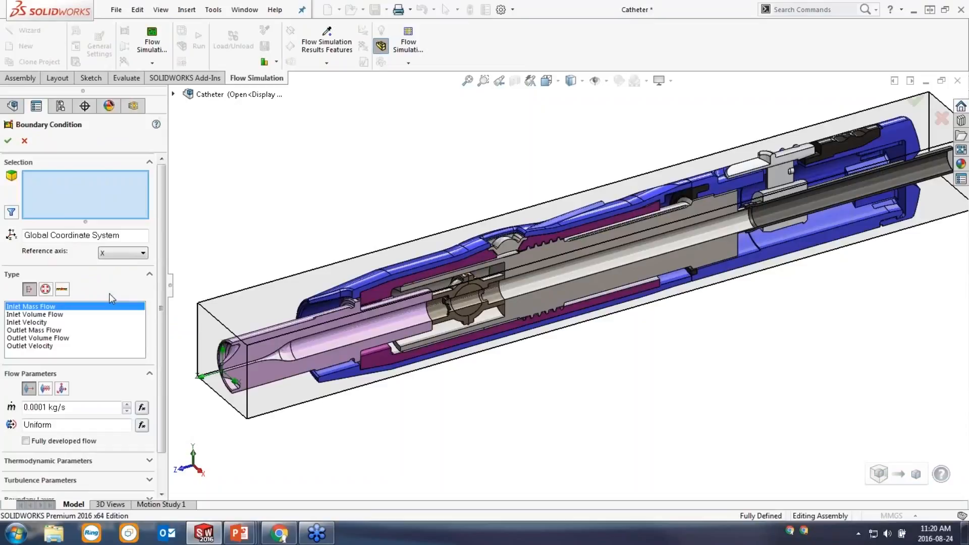
scroll(727, 260, "up", 3)
middle_click_drag(726, 259, 742, 233)
scroll(743, 233, "down", 5)
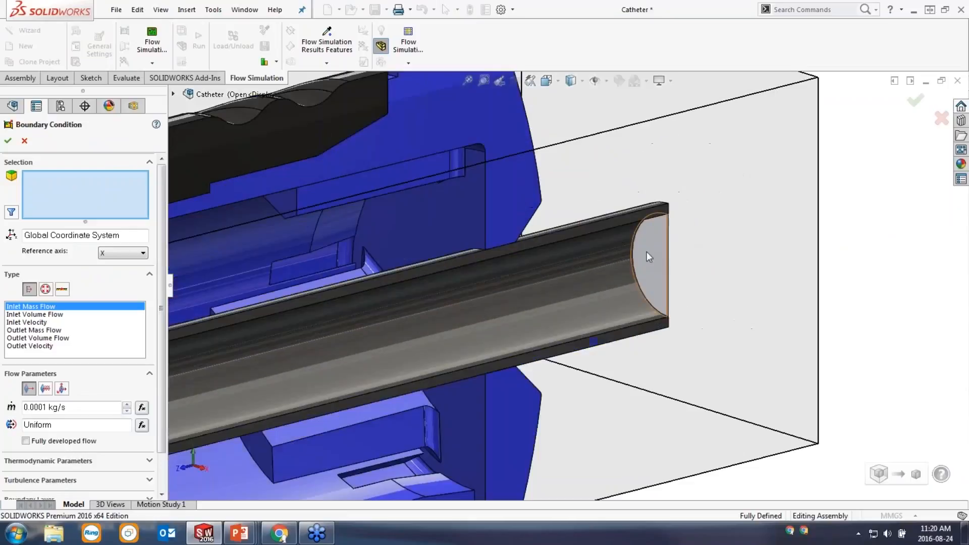
left_click(647, 253)
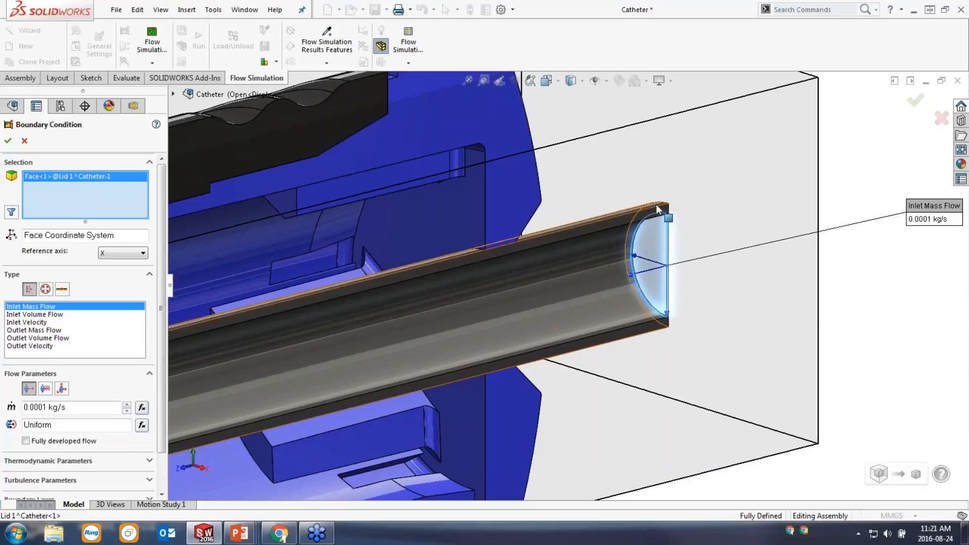
middle_click_drag(657, 205, 561, 259)
middle_click_drag(493, 262, 661, 257)
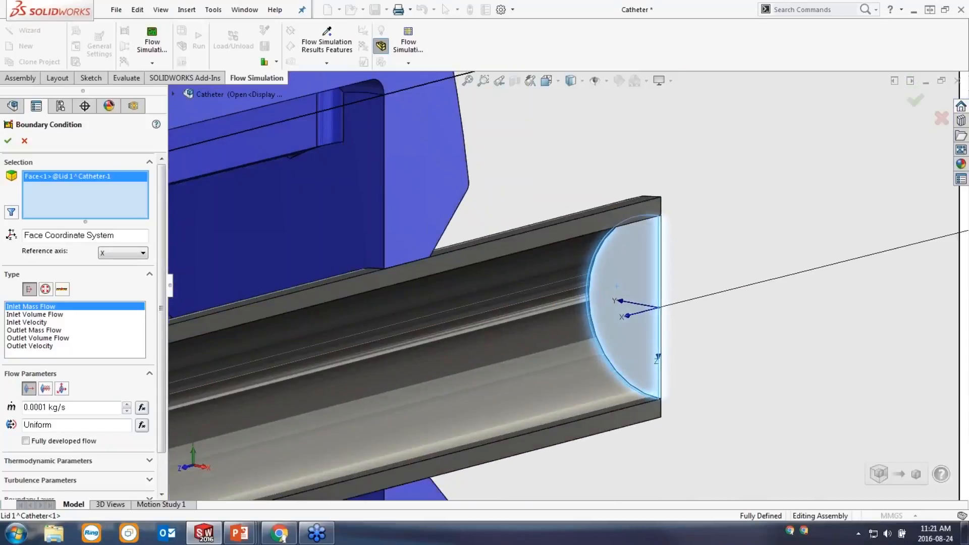
Step: Change the boundary condition type to Inlet Volume Flow and try a volume flow rate of 5 mL/s
left_click(34, 314)
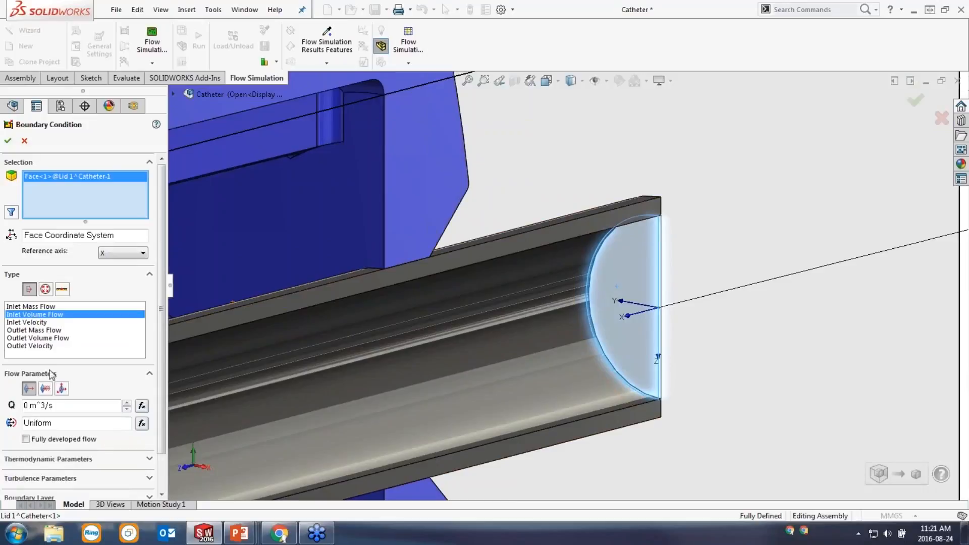
left_click(64, 405)
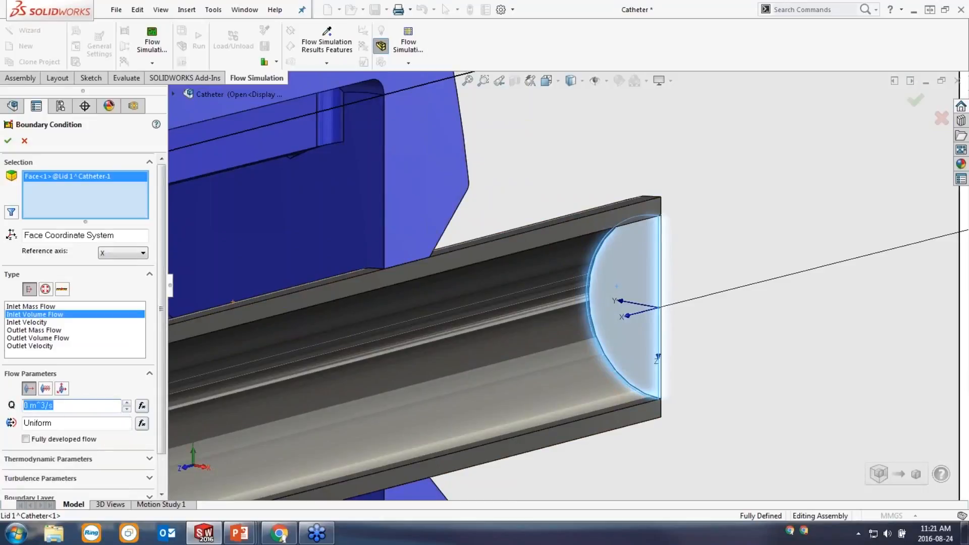
type("5 mL/s")
key("Return")
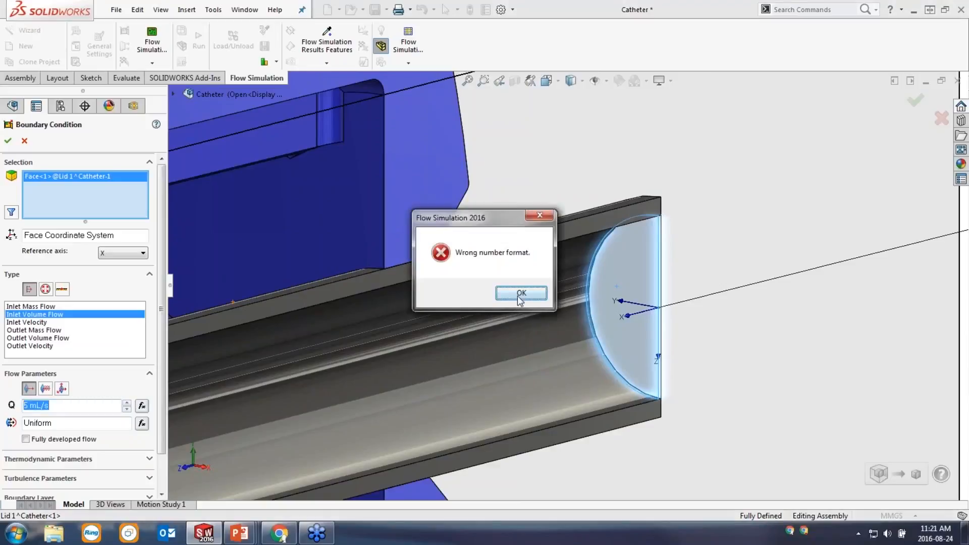
left_click(520, 294)
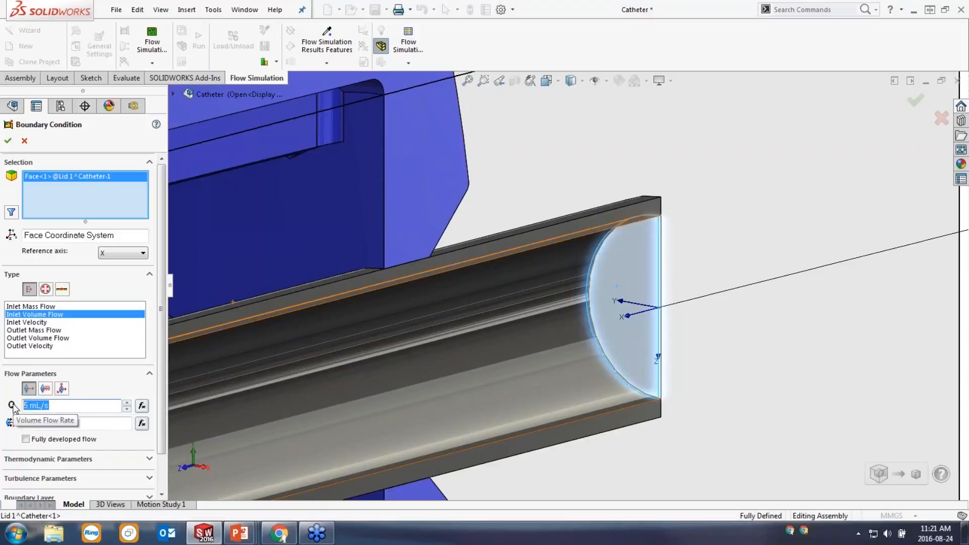
Step: Set the inlet volume flow rate on the tube's end lid to 0.000005 m^3/s and accept the boundary condition
type("0.")
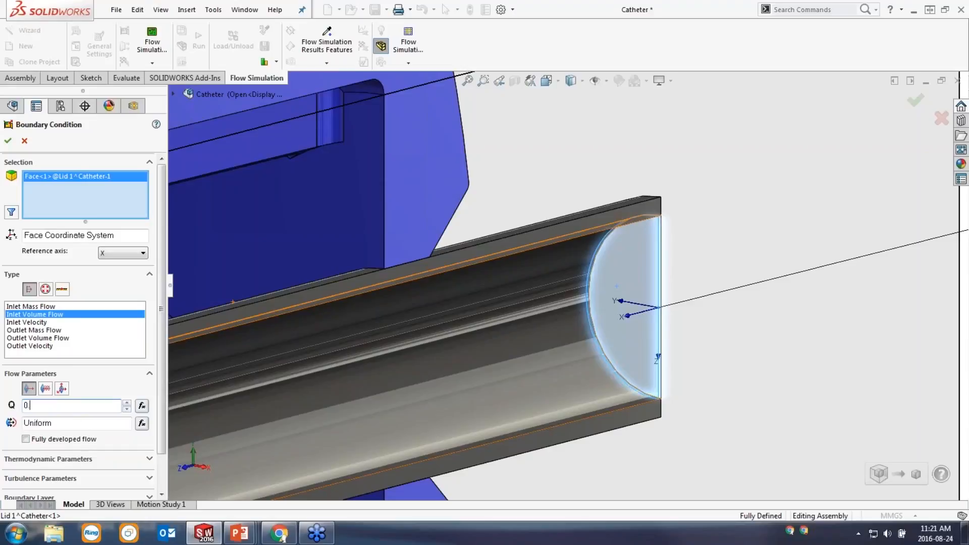
type("000005")
key("Return")
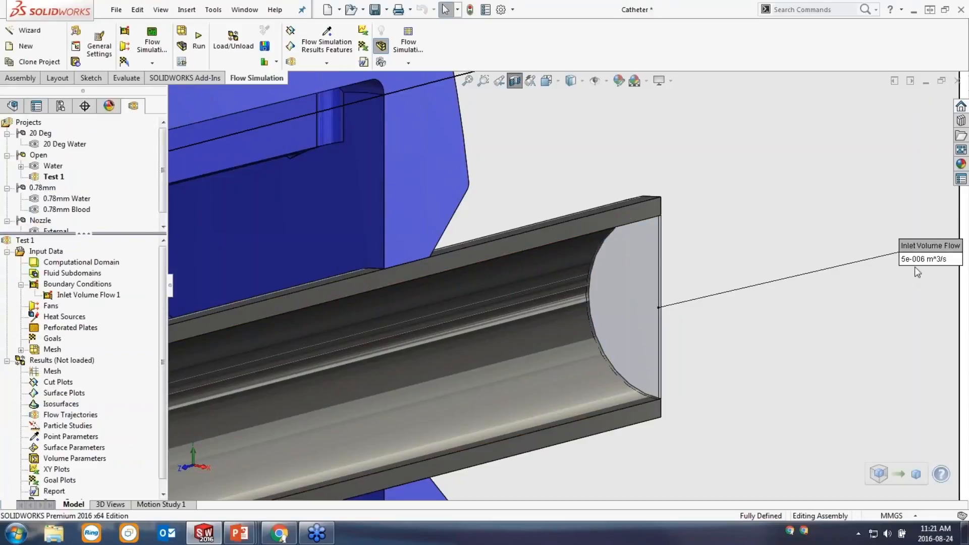
Step: Insert a second boundary condition on the inner face of the lid closing the small nozzle-tip opening
scroll(566, 365, "up", 5)
scroll(566, 364, "up", 5)
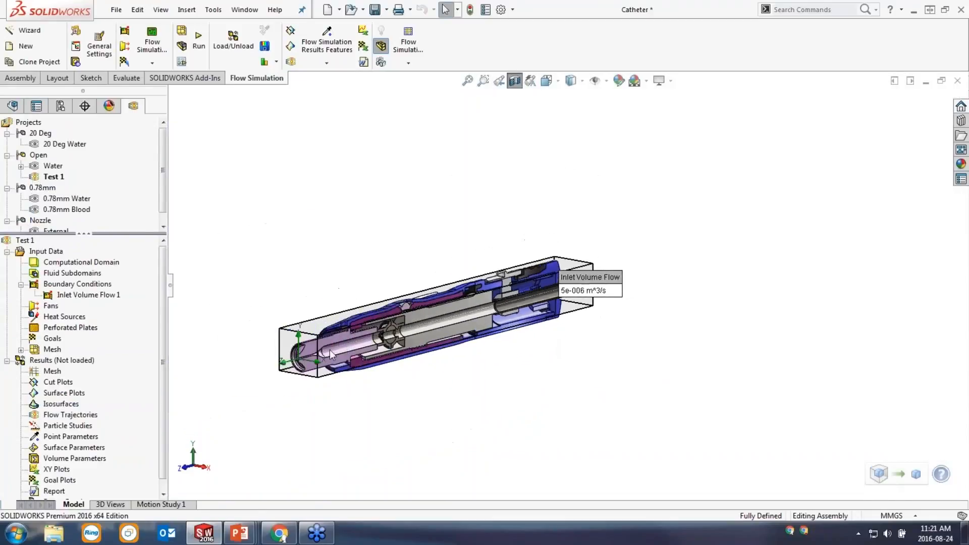
right_click(70, 287)
left_click(101, 290)
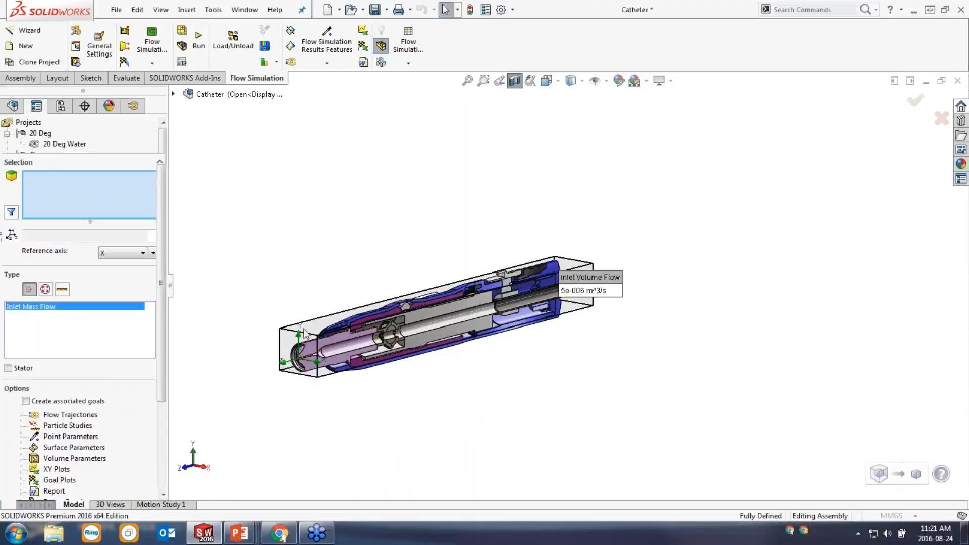
middle_click_drag(356, 352, 240, 333)
scroll(263, 298, "down", 1)
scroll(393, 297, "down", 10)
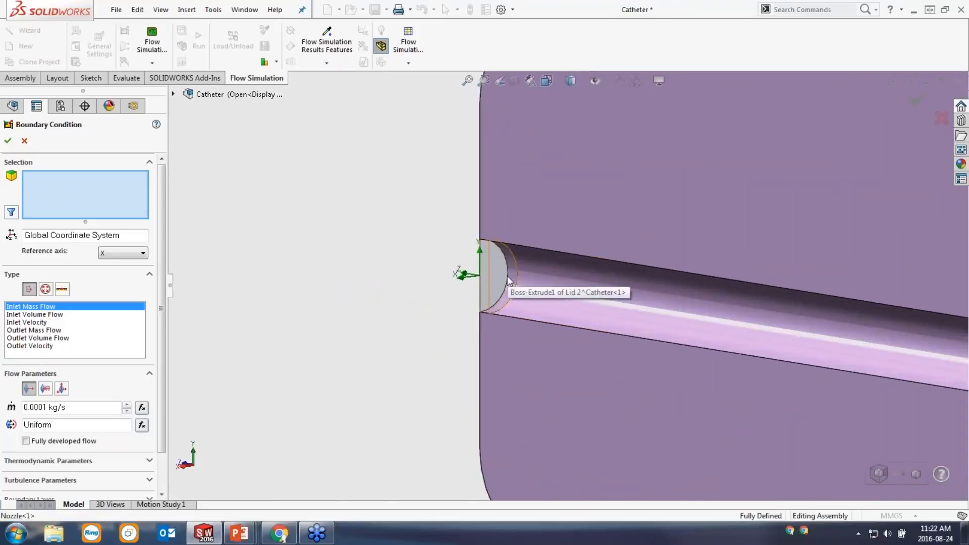
left_click(502, 273)
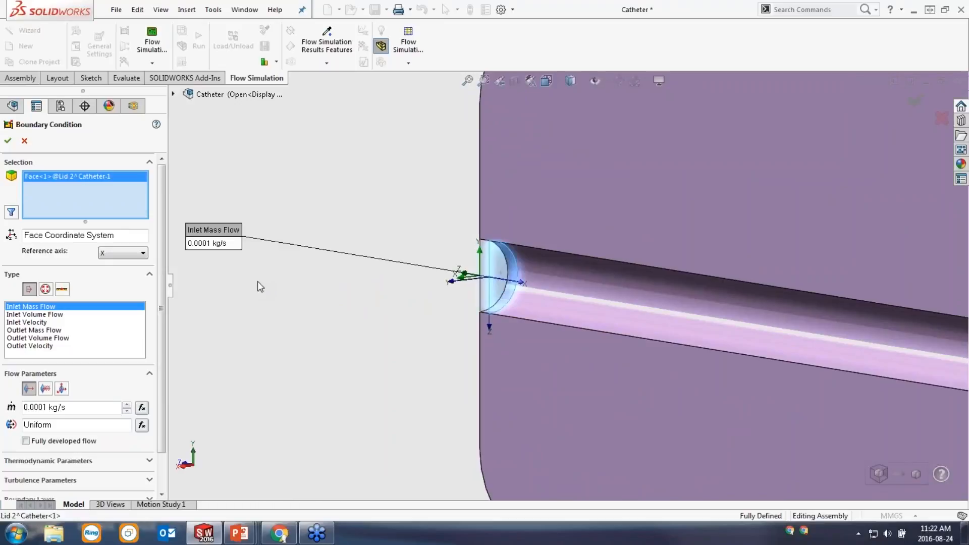
Step: Make the nozzle-tip condition a Static Pressure opening with the default pressure and temperature, and accept it
left_click(49, 293)
left_click(43, 315)
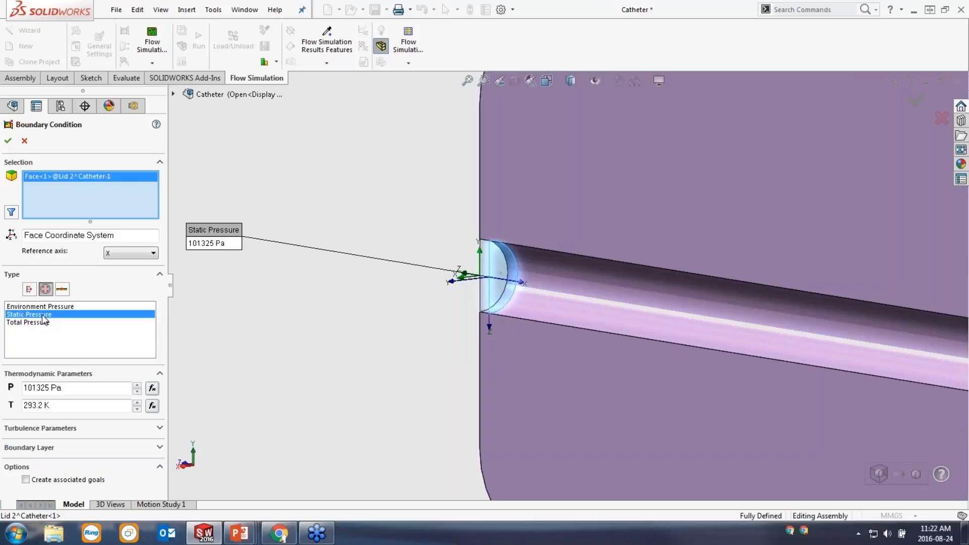
left_click(7, 140)
Step: Start surface goals for Test 1 on the inner faces of both the tube-end inlet lid and the nozzle-tip outlet lid
scroll(739, 323, "up", 15)
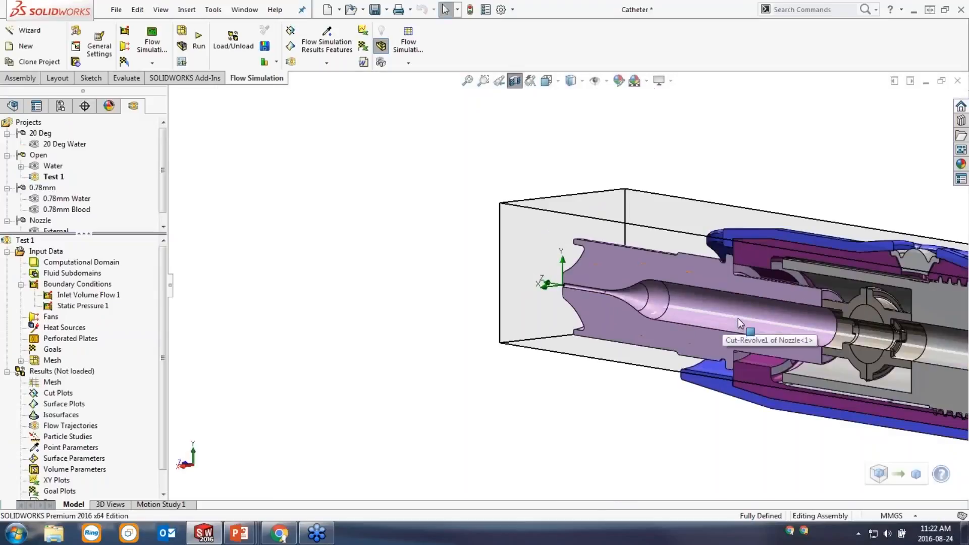
middle_click_drag(741, 324, 759, 308)
scroll(759, 308, "up", 2)
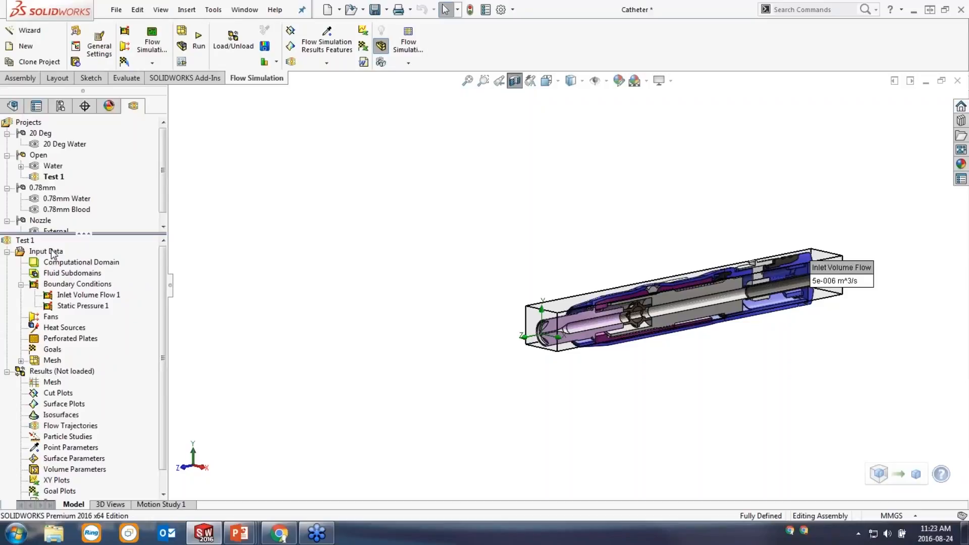
right_click(53, 350)
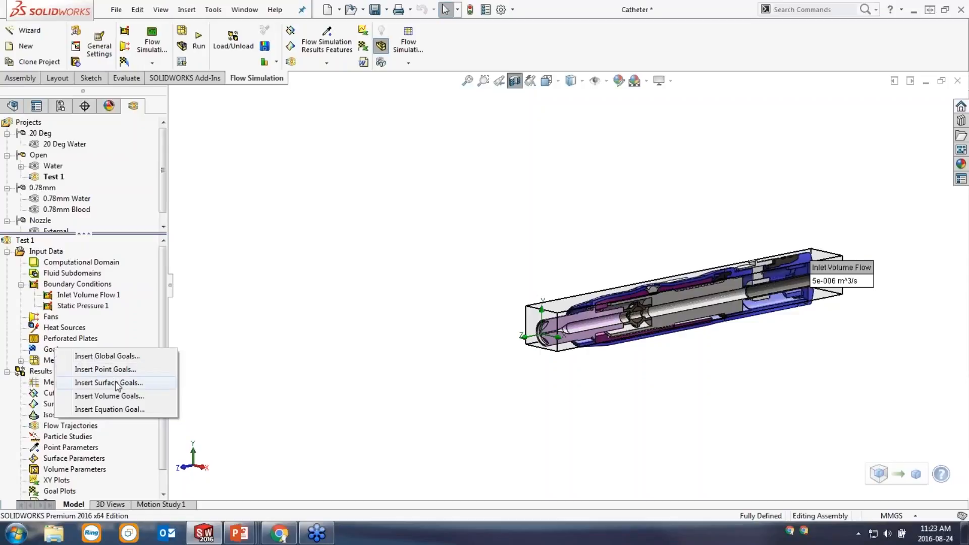
left_click(115, 384)
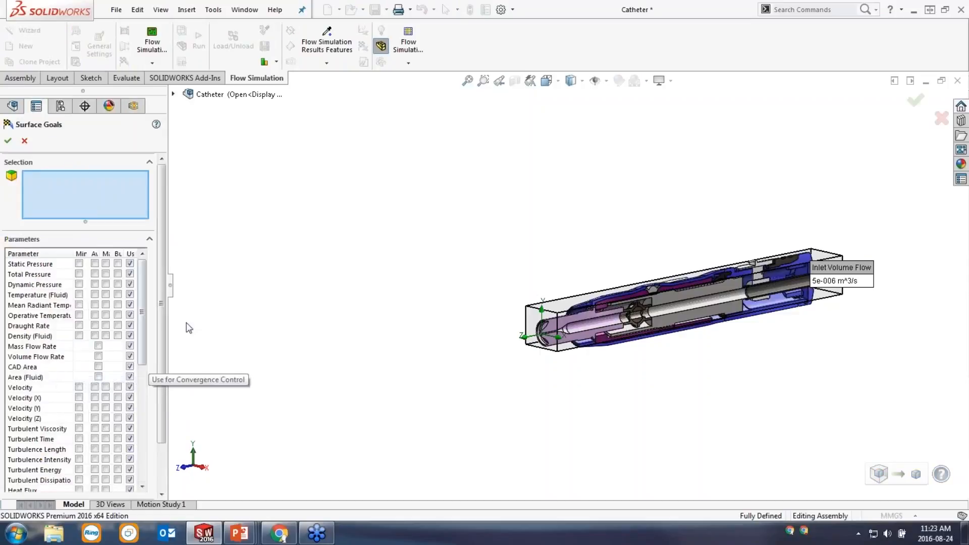
scroll(799, 295, "down", 5)
scroll(788, 285, "down", 3)
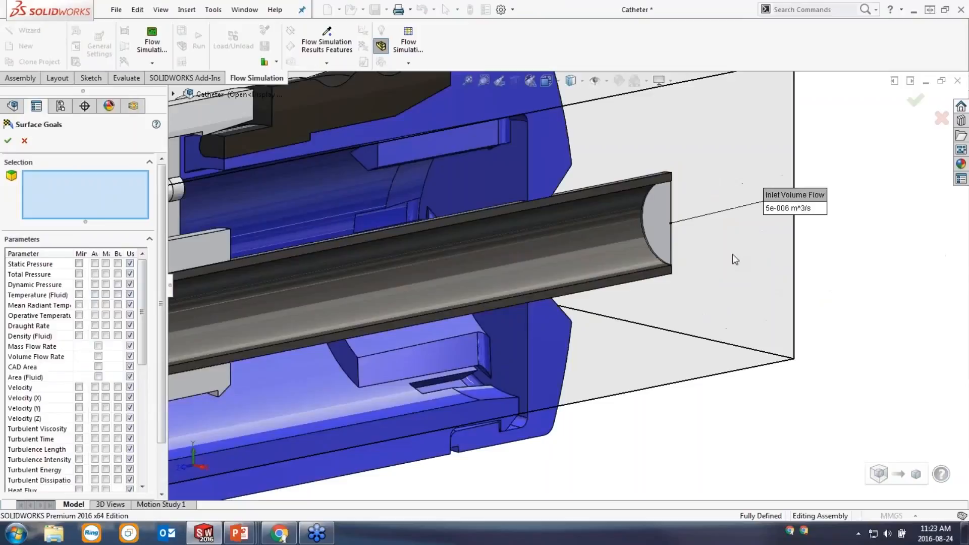
left_click(667, 244)
scroll(669, 252, "up", 6)
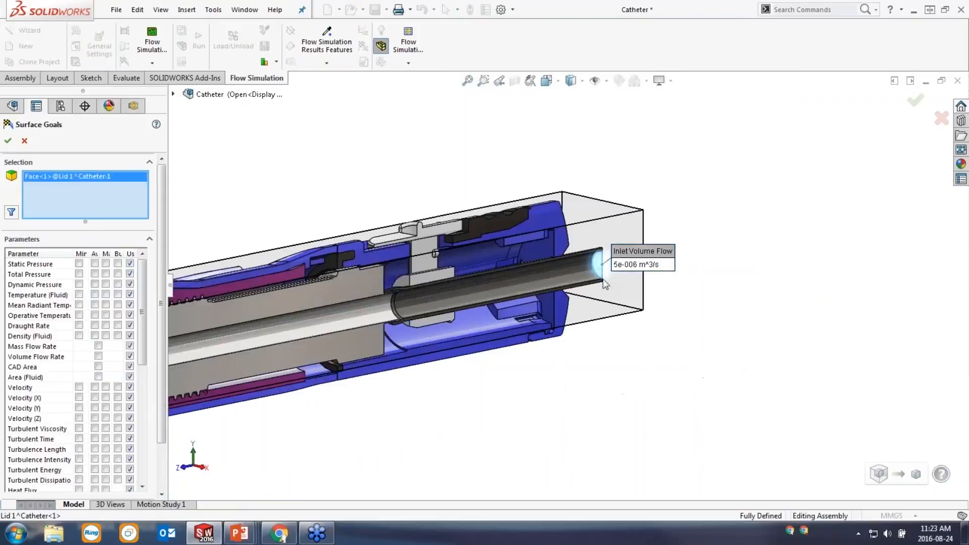
middle_click_drag(494, 364, 354, 353)
scroll(321, 284, "down", 10)
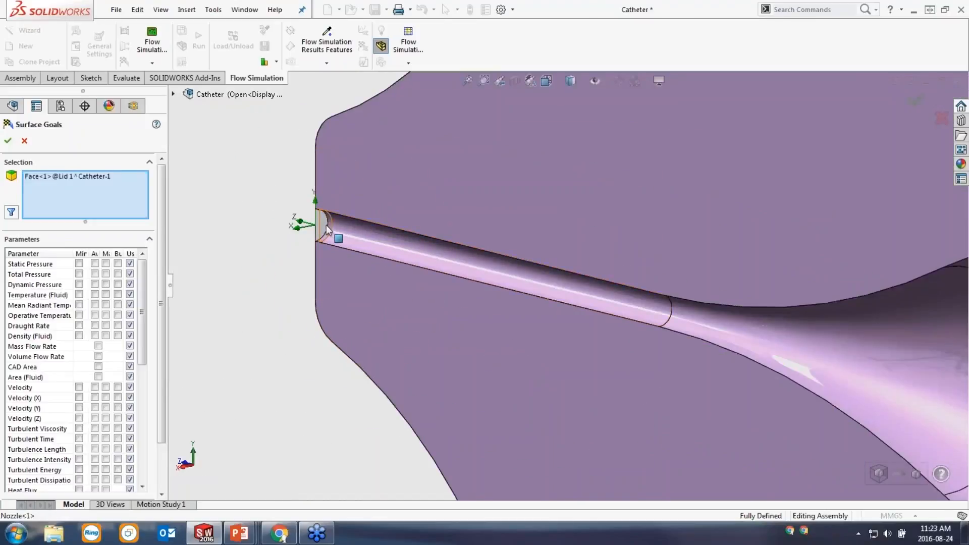
left_click(328, 230)
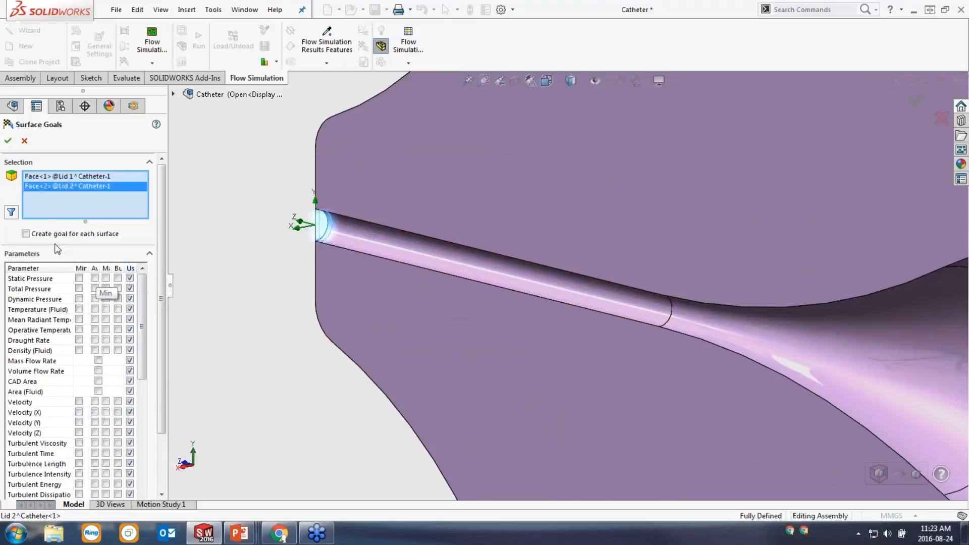
Step: Create a separate average static pressure goal for each of the two selected lid faces
left_click(45, 236)
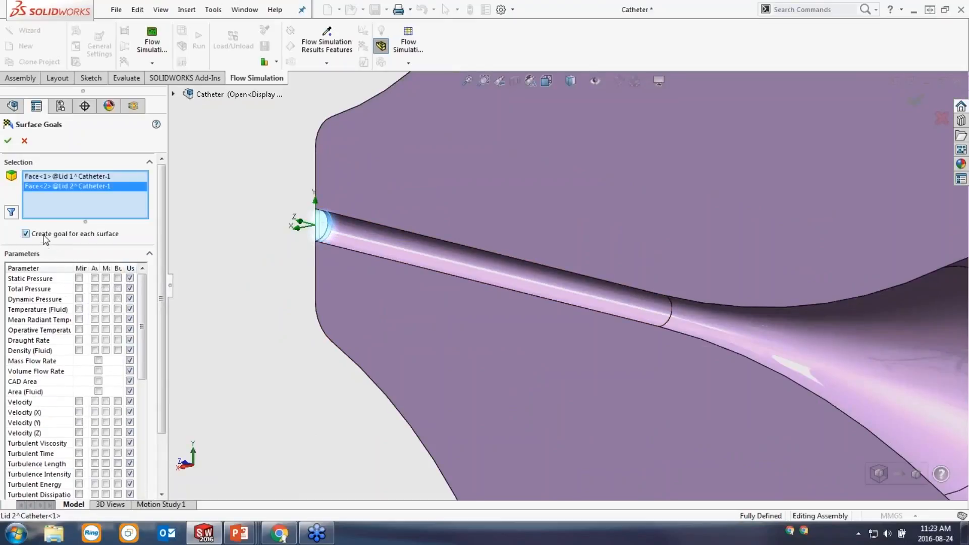
left_click(94, 279)
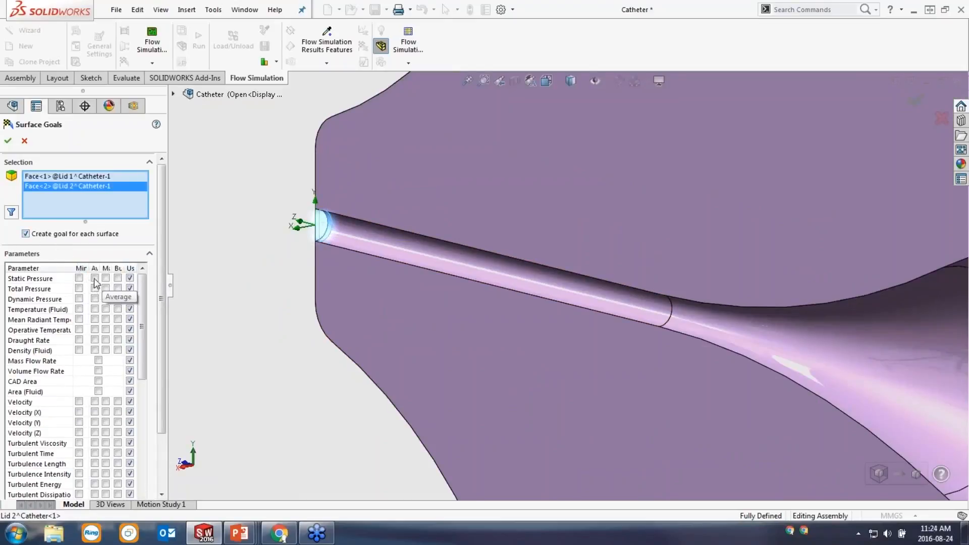
left_click(7, 141)
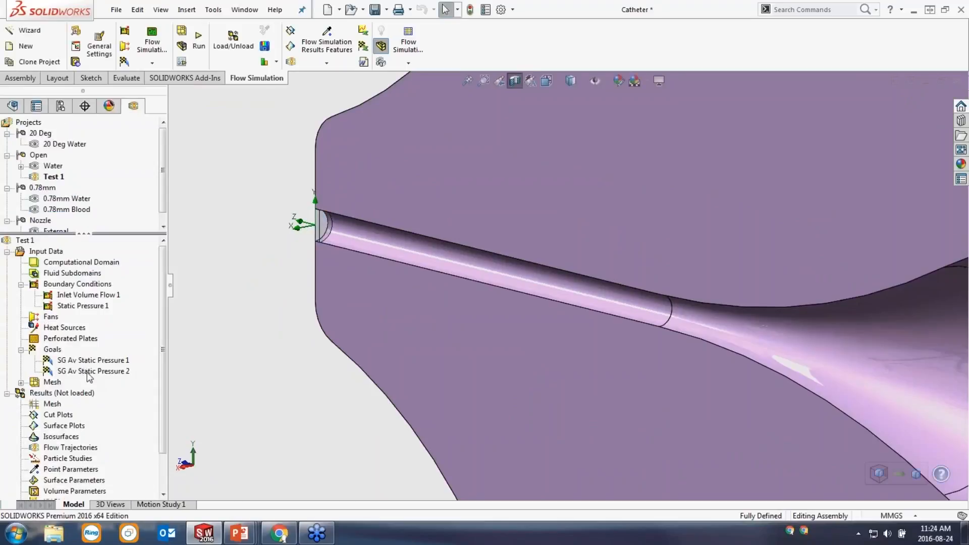
Step: Insert an equation goal that subtracts SG Av Static Pressure 2 from SG Av Static Pressure 1
right_click(53, 349)
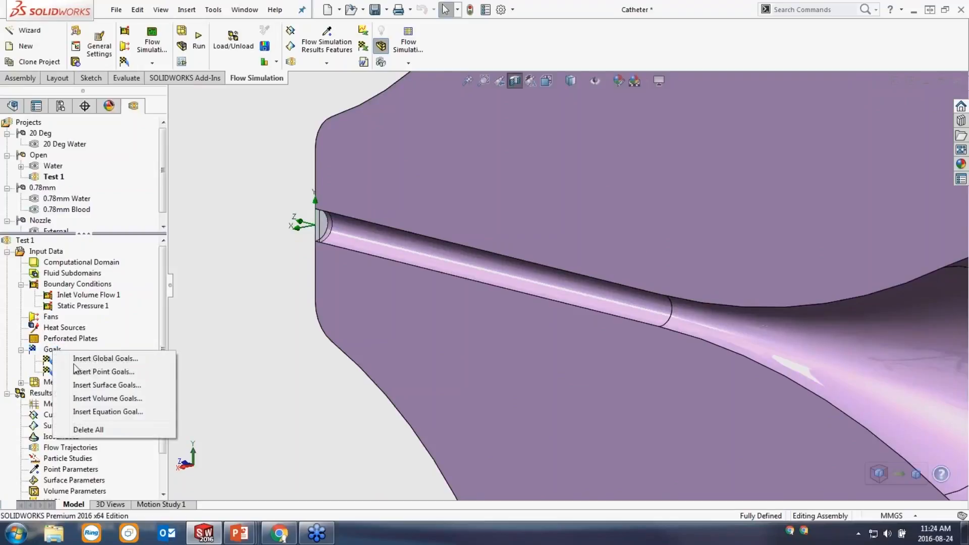
left_click(117, 412)
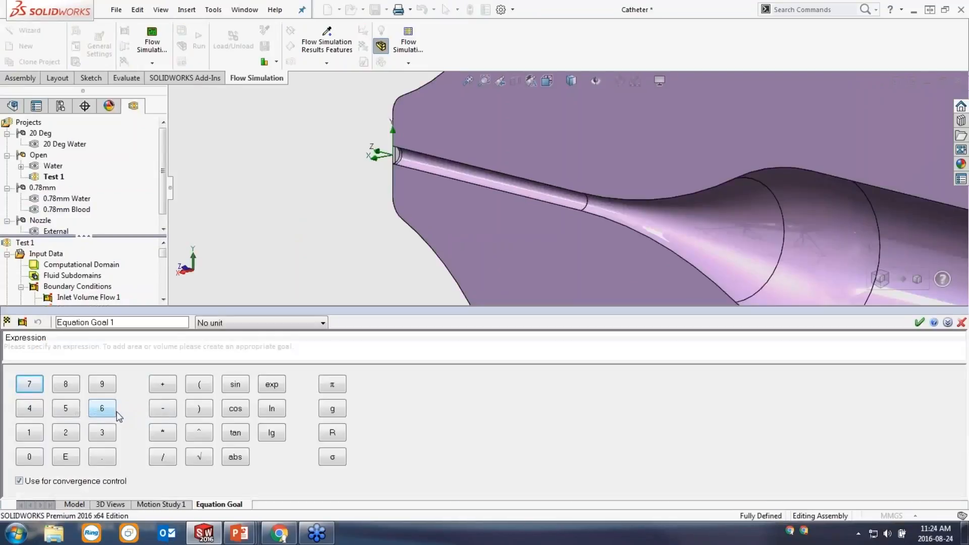
left_click(74, 349)
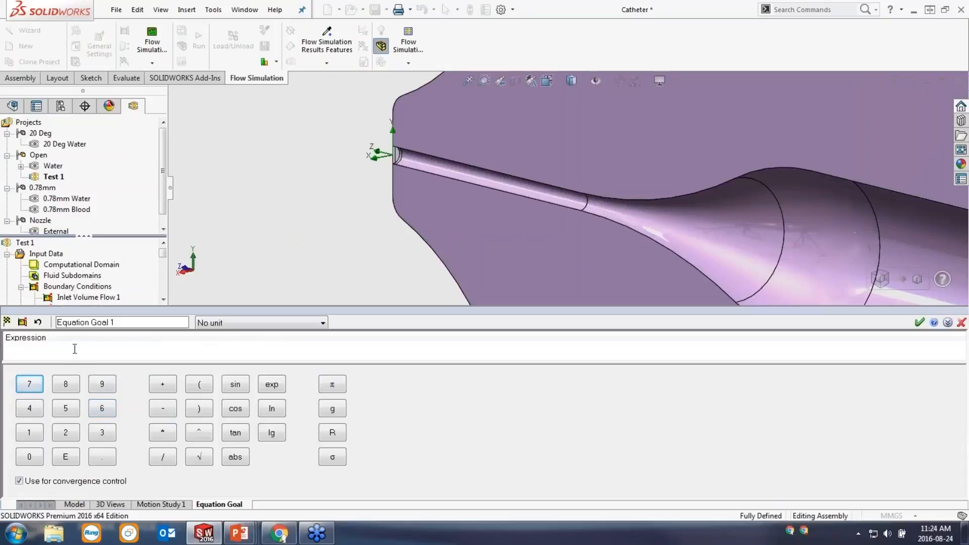
left_click(7, 322)
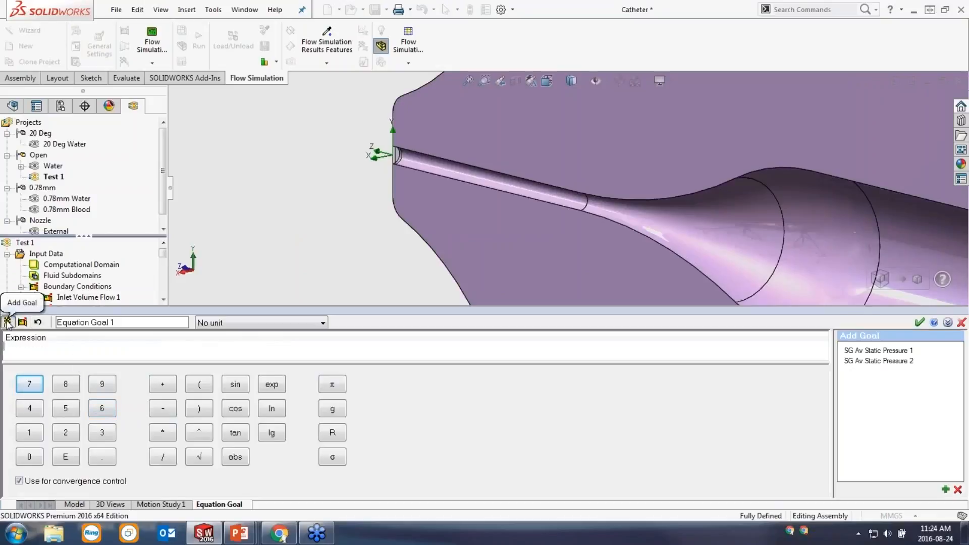
left_click(884, 352)
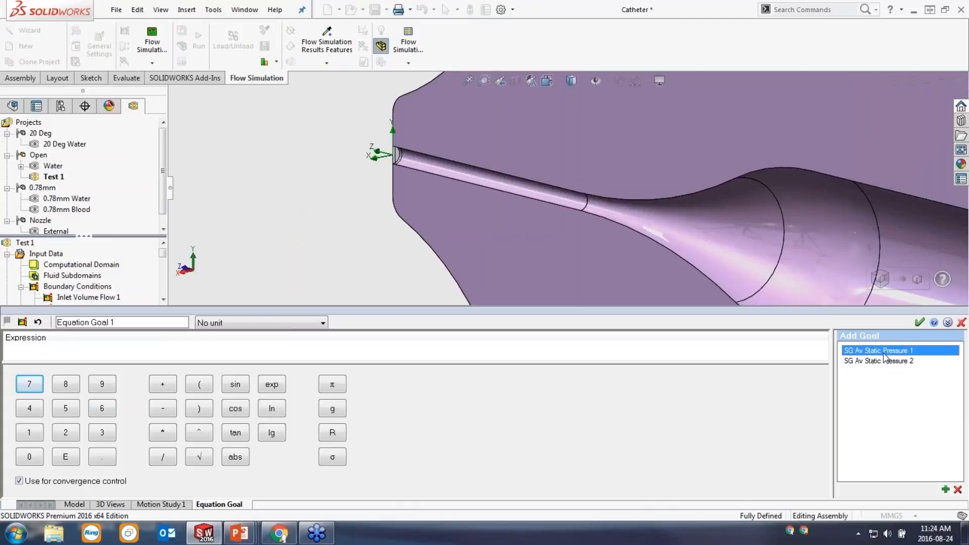
double_click(885, 352)
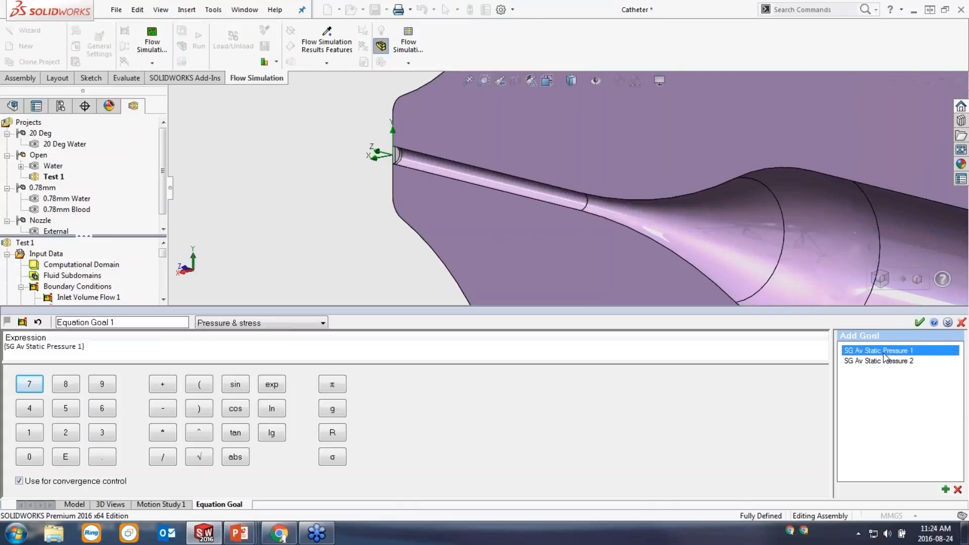
type("-")
double_click(888, 361)
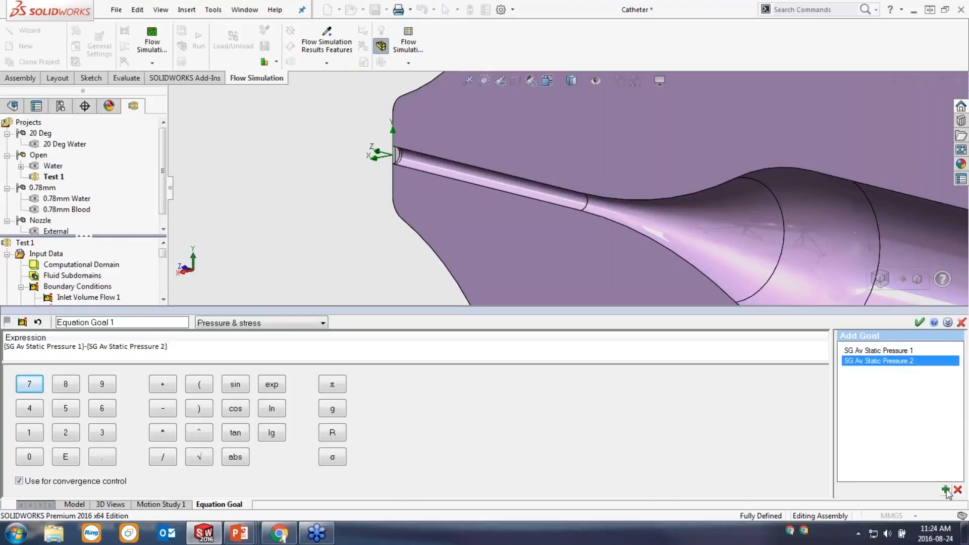
left_click(923, 321)
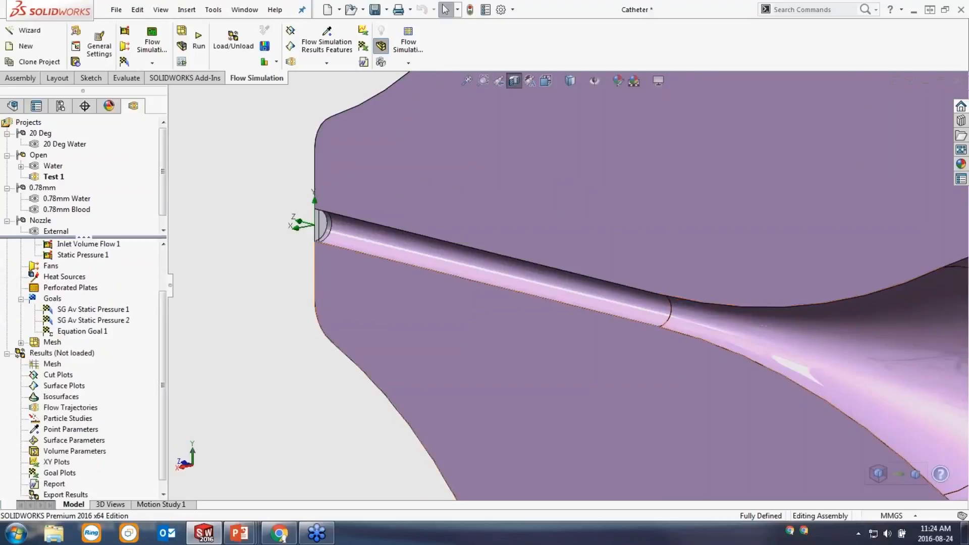
Step: Rename the equation goal to Back Pressure
left_click(96, 333)
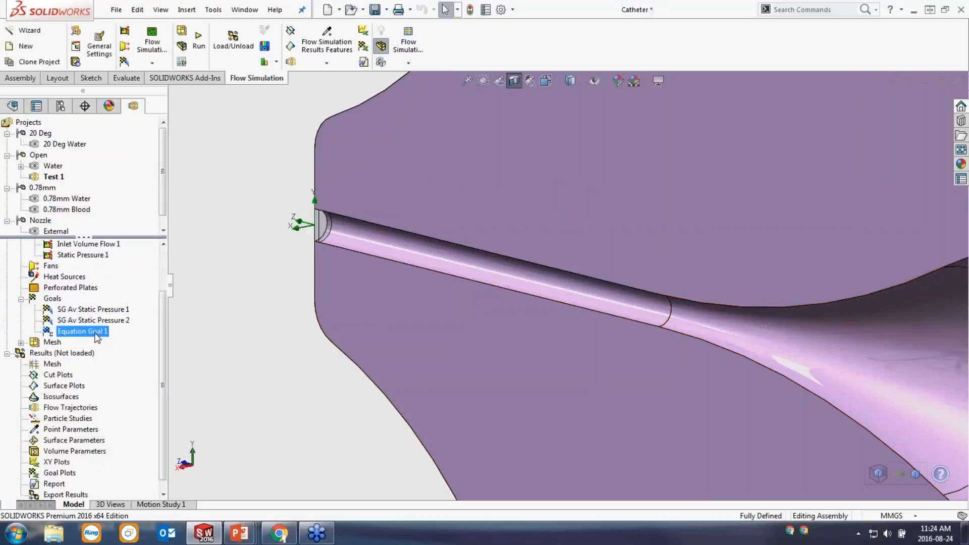
left_click(96, 333)
type("Back")
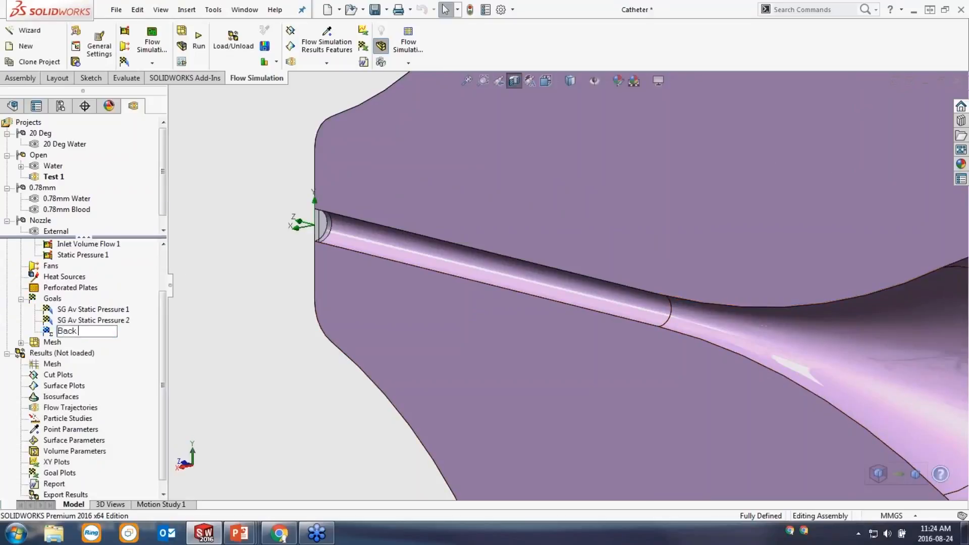
type(" Pressure")
key("Return")
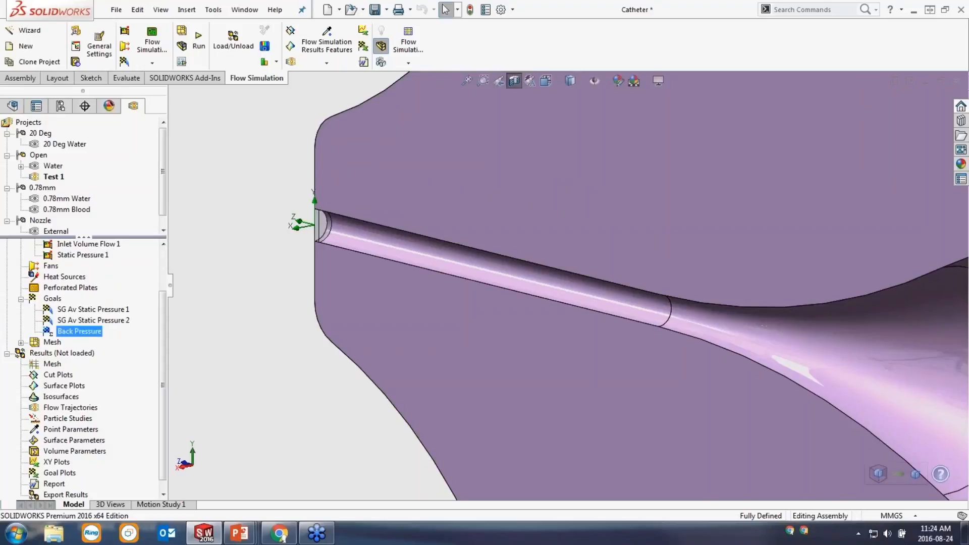
Step: Insert a surface goal for average velocity on the inner face of the nozzle-tip lid
right_click(61, 300)
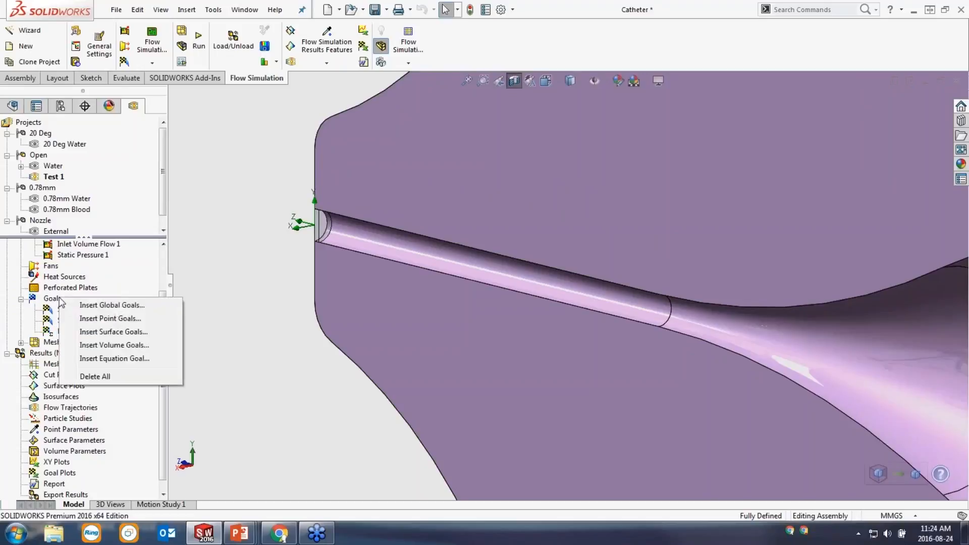
left_click(114, 331)
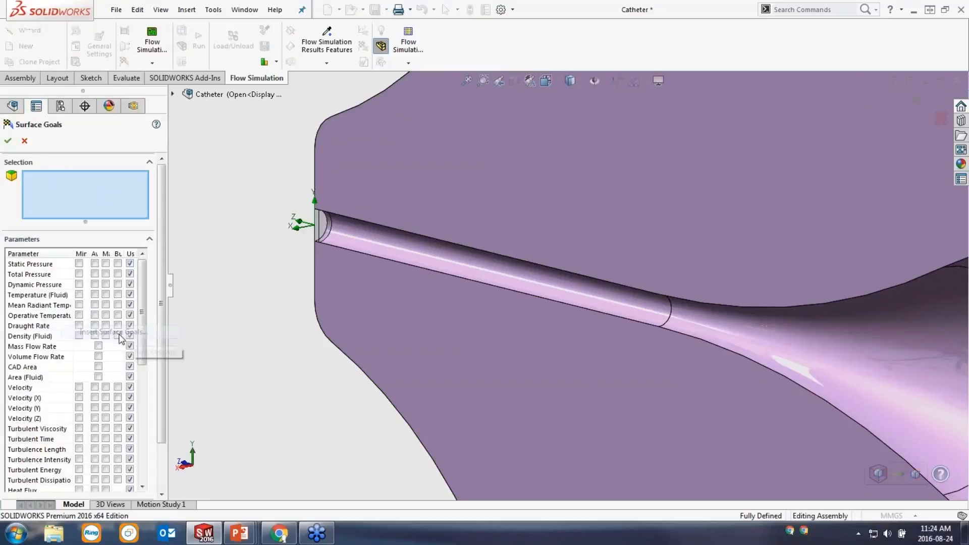
left_click(325, 229)
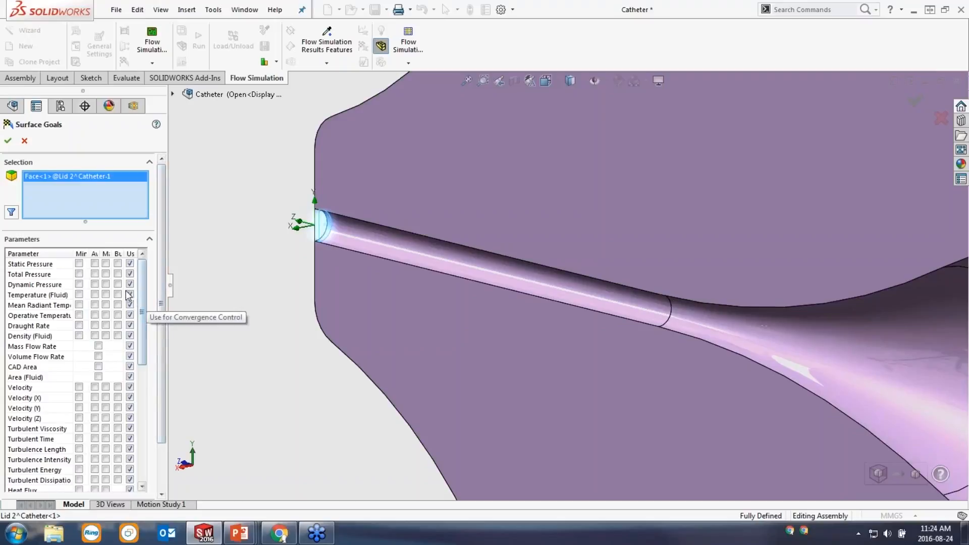
left_click(95, 387)
left_click(9, 141)
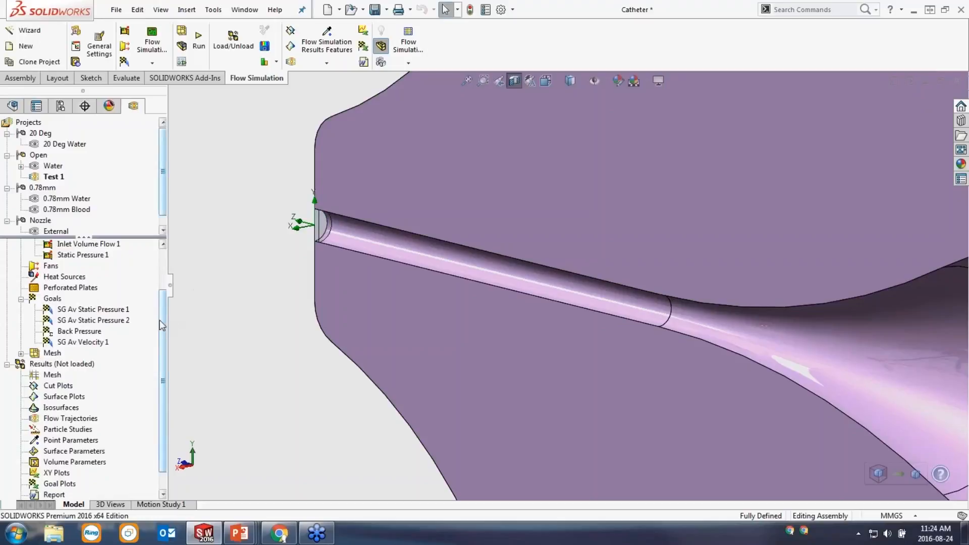
left_click_drag(165, 326, 165, 273)
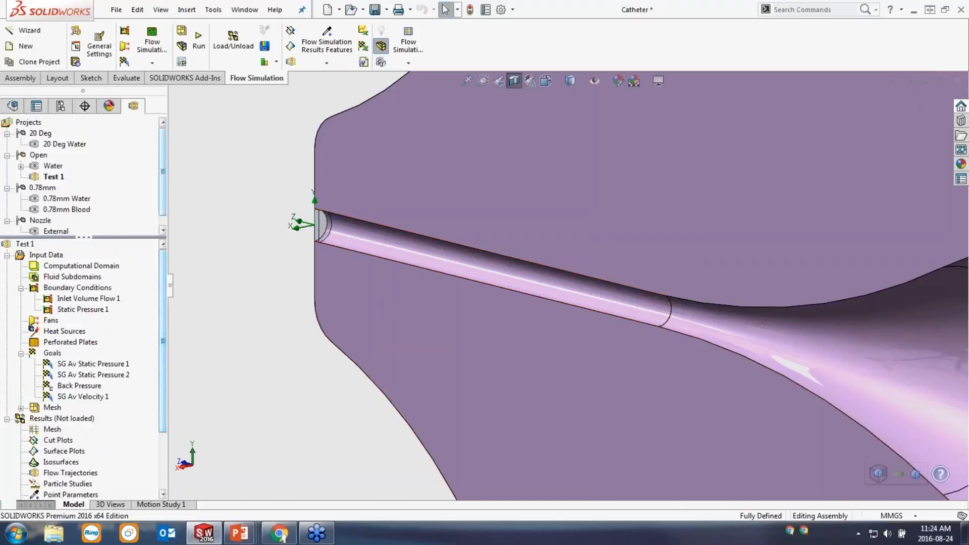
scroll(738, 323, "up", 10)
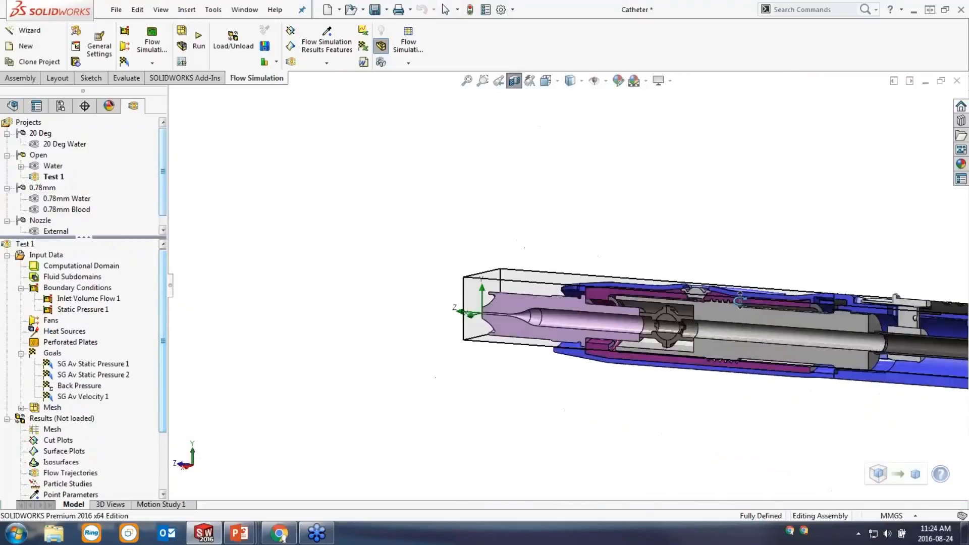
Step: Run a new calculation of the Test 1 project on this computer using 8 CPUs
scroll(794, 310, "up", 3)
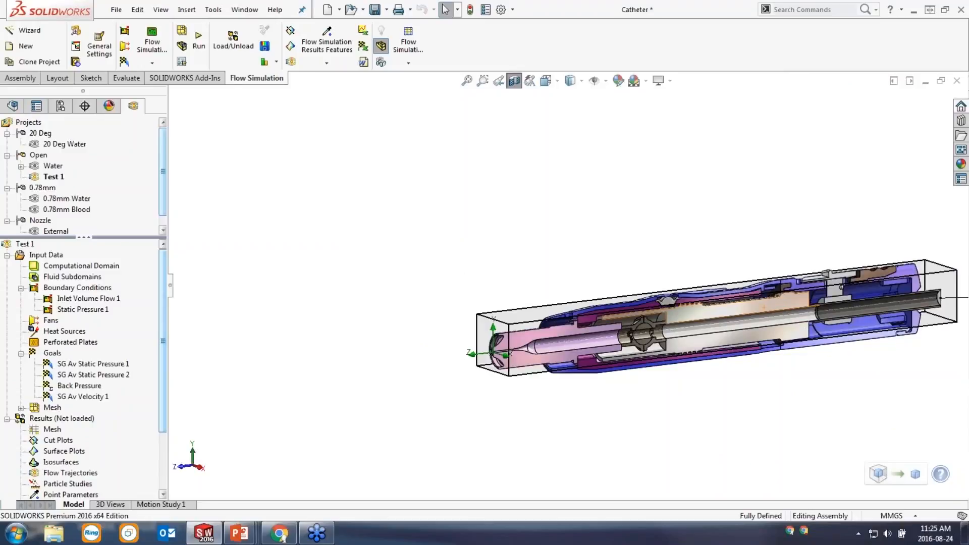
right_click(14, 247)
left_click(26, 252)
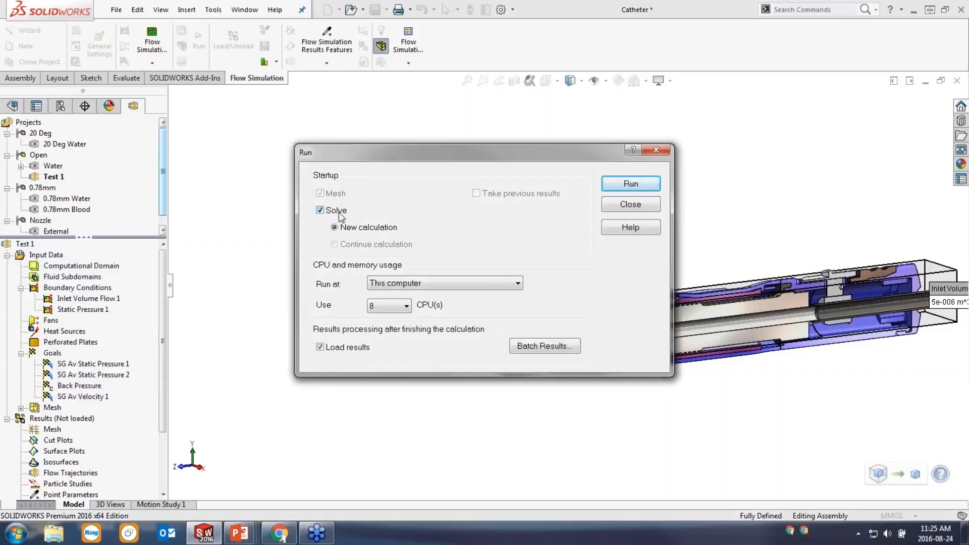
left_click(393, 310)
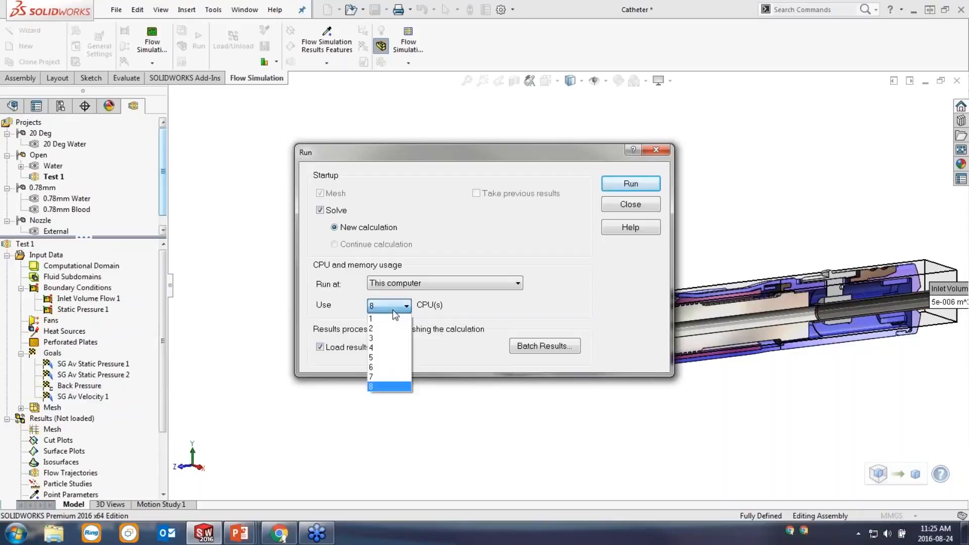
left_click(395, 313)
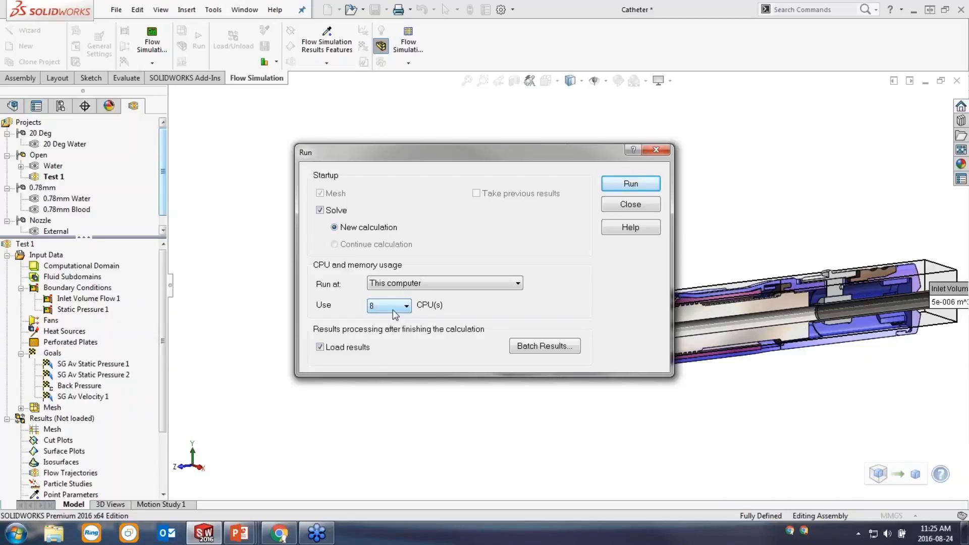
left_click(617, 186)
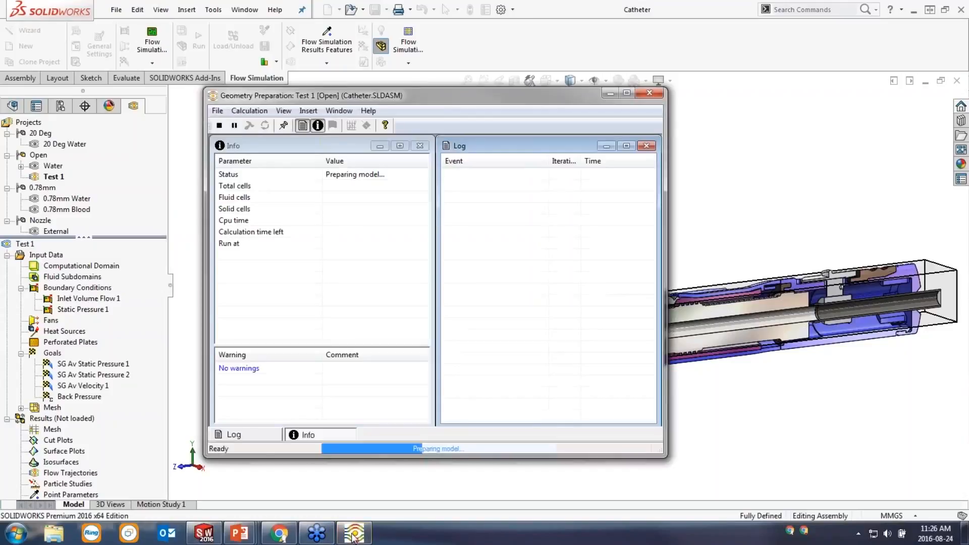
Step: With the solver window maximized, preview Pressure contours on the Right Plane and place the preview clear of the run information
left_click(627, 94)
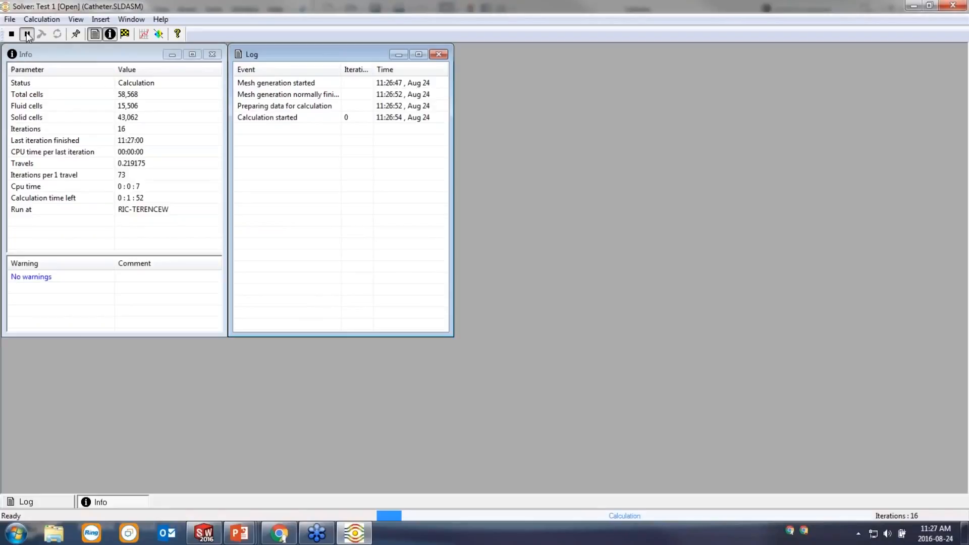
left_click(164, 37)
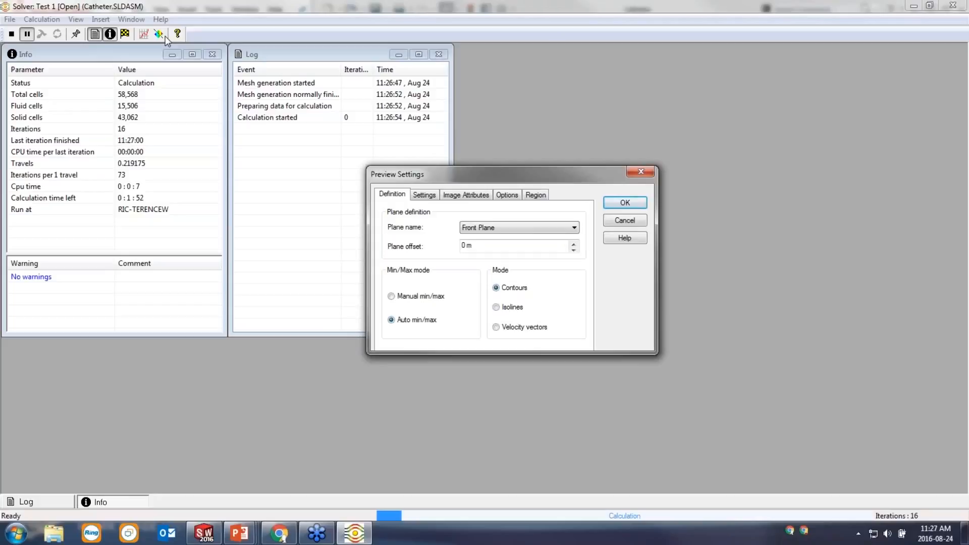
left_click(493, 228)
left_click(489, 255)
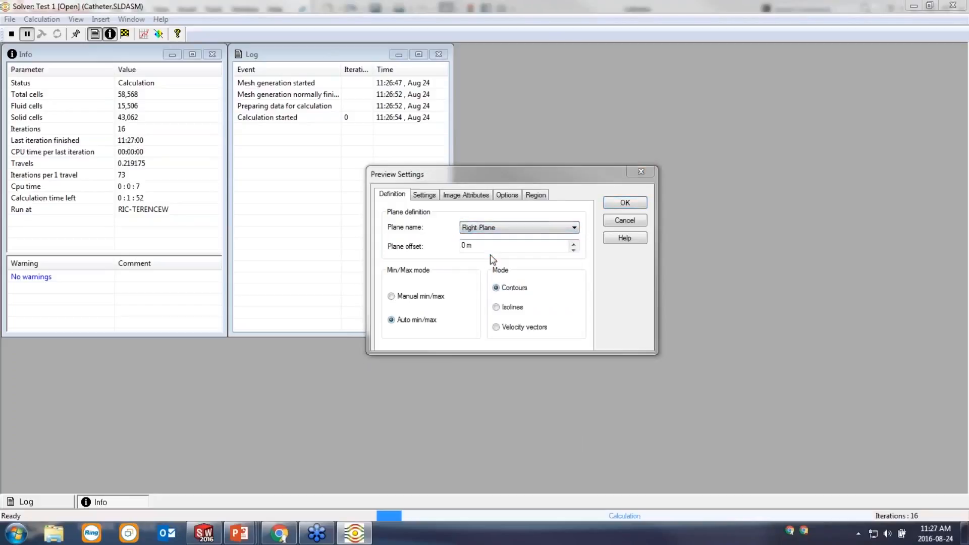
left_click(430, 196)
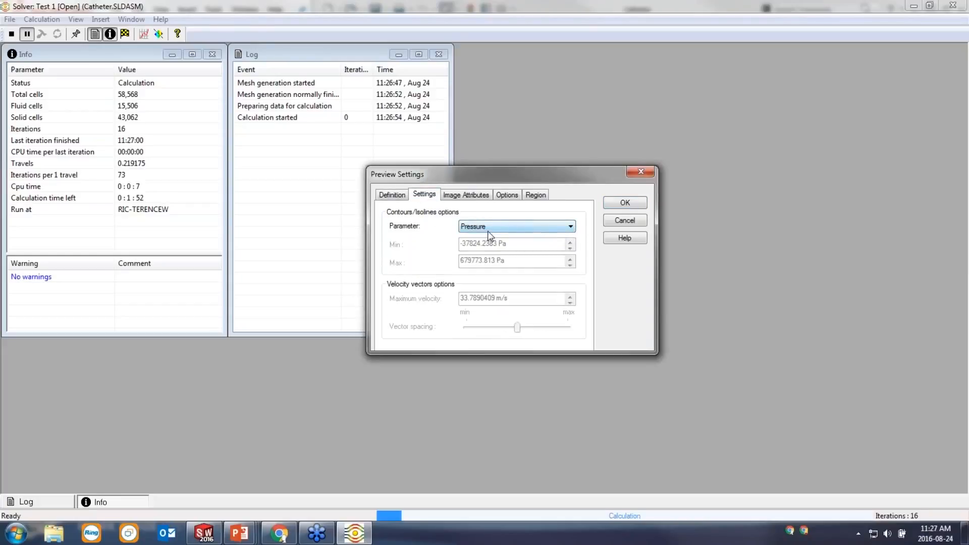
left_click(623, 203)
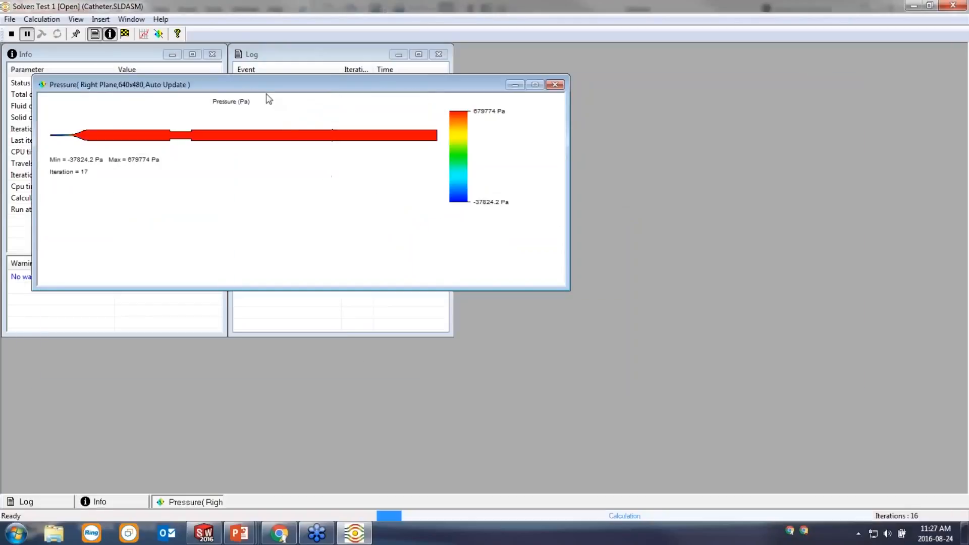
left_click_drag(269, 90, 529, 160)
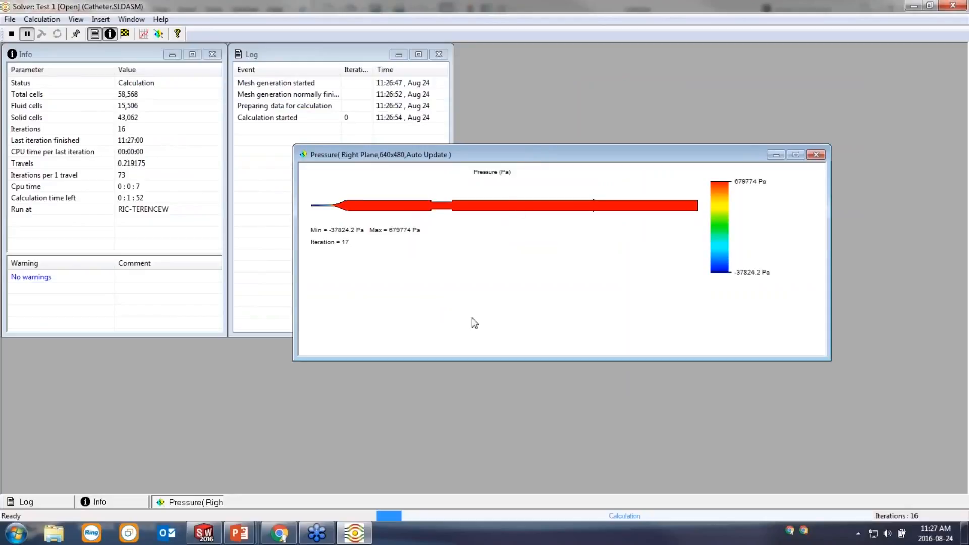
Step: Resume the calculation briefly, suspend it again and close the pressure preview
left_click(27, 37)
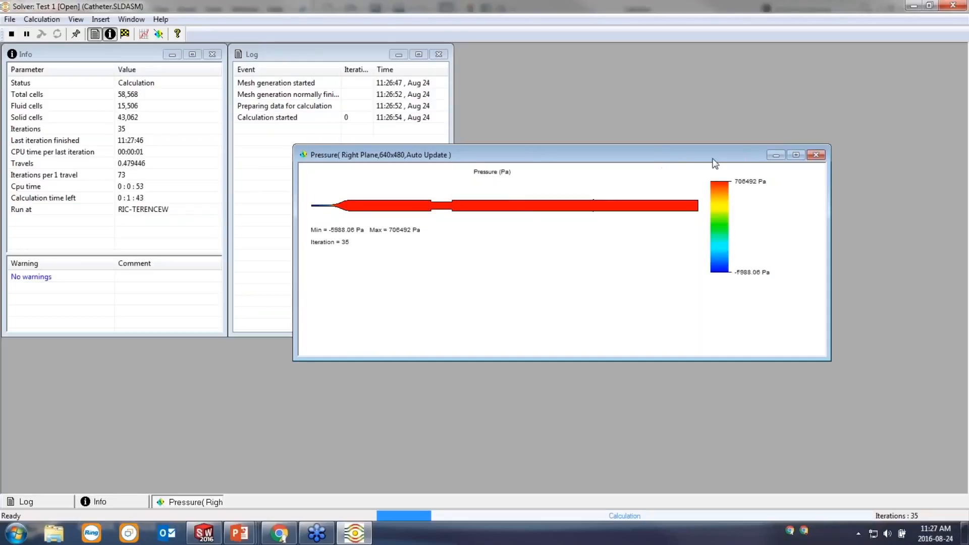
left_click(26, 36)
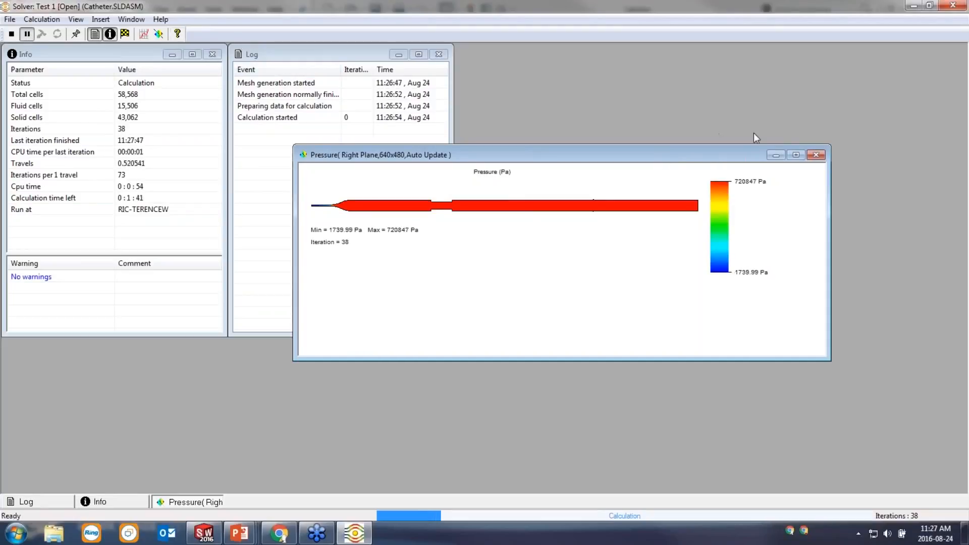
left_click(817, 155)
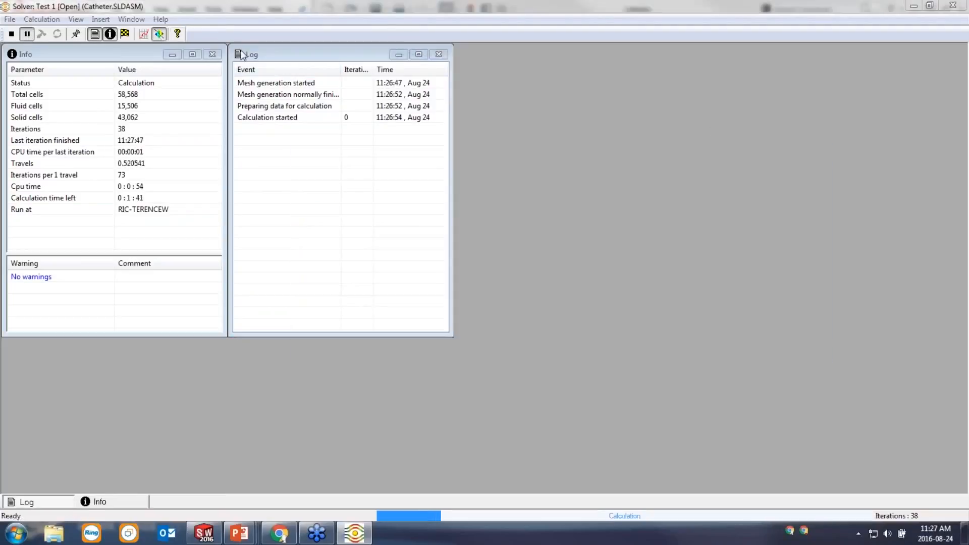
Step: Open a preview of Velocity contours on the Right Plane and place it clear of the run information
left_click(425, 195)
left_click(479, 227)
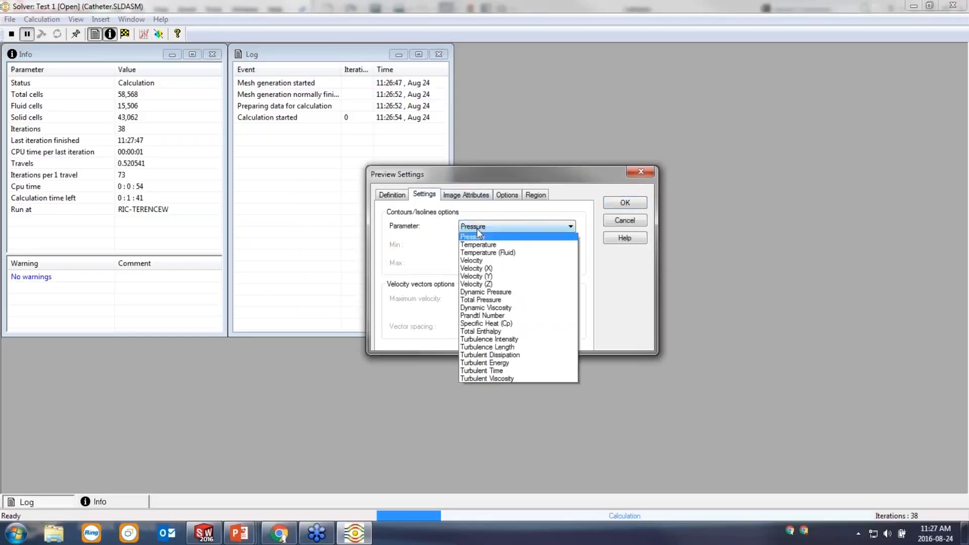
left_click(472, 269)
left_click(619, 206)
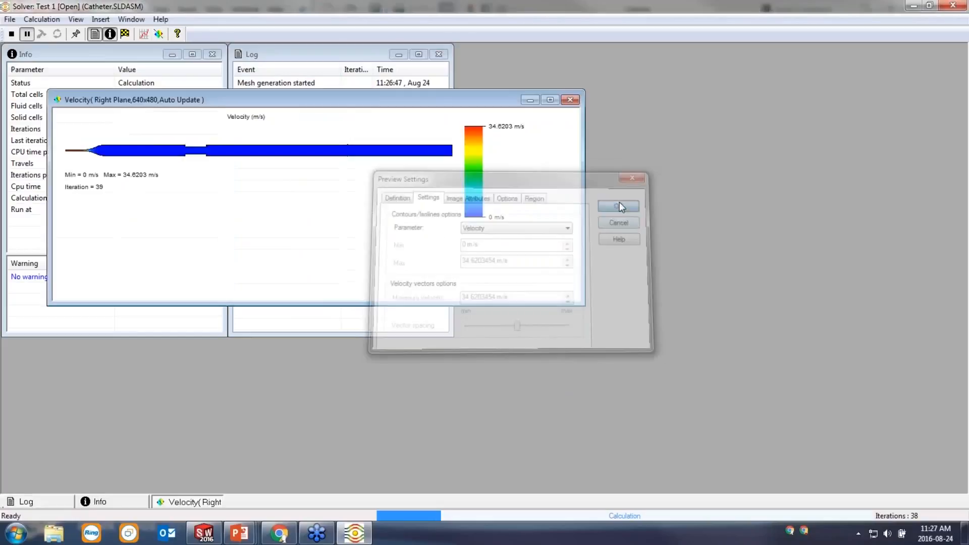
left_click_drag(335, 99, 549, 168)
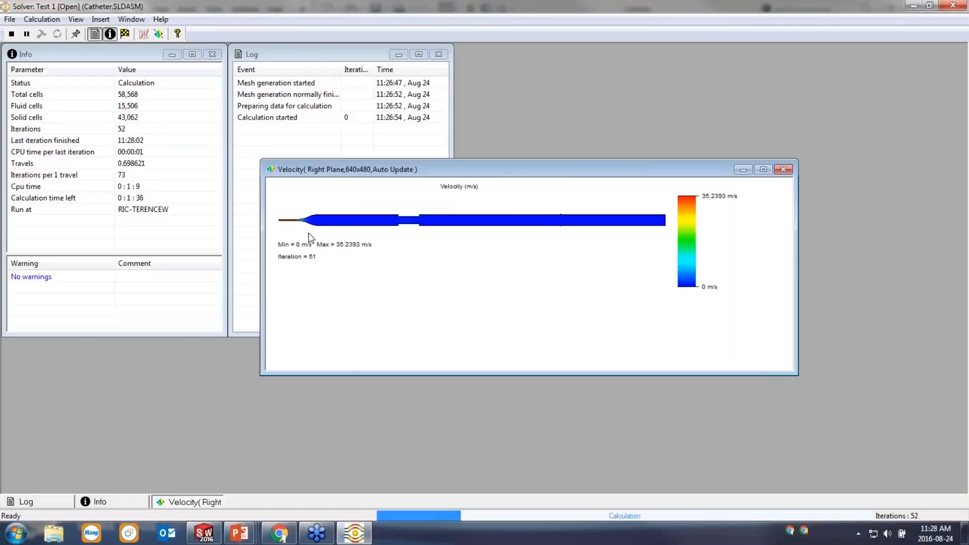
Step: Set the velocity preview's image size to 2000x2000
right_click(308, 233)
left_click(348, 281)
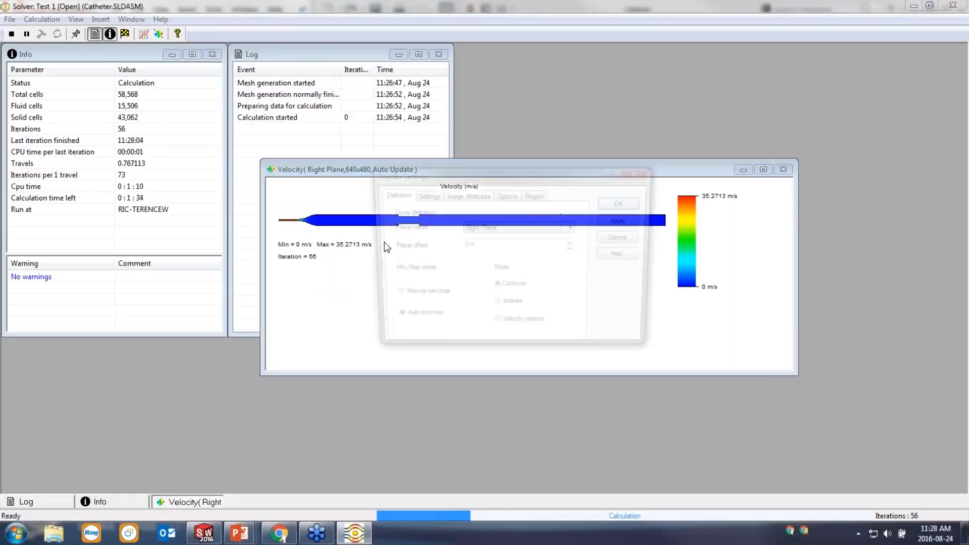
left_click(425, 194)
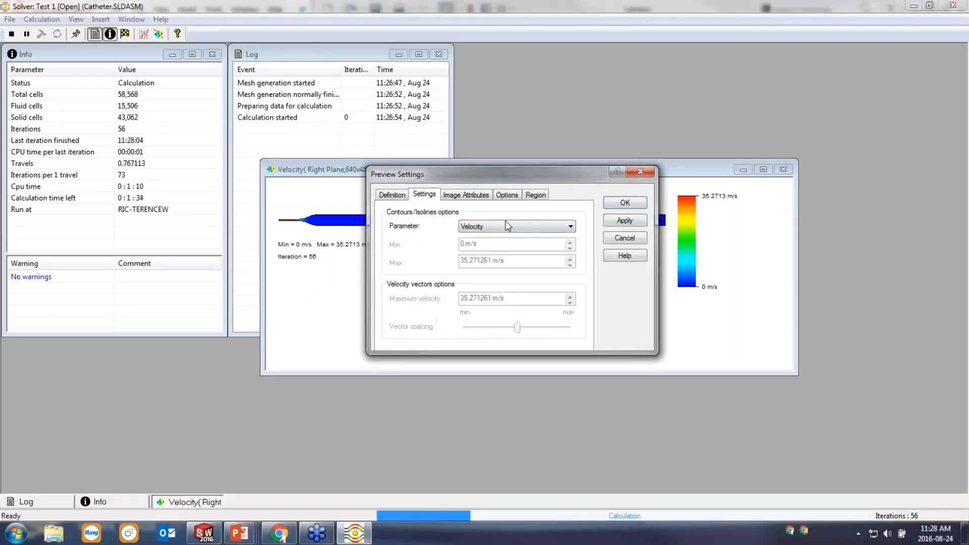
left_click(479, 196)
left_click(426, 280)
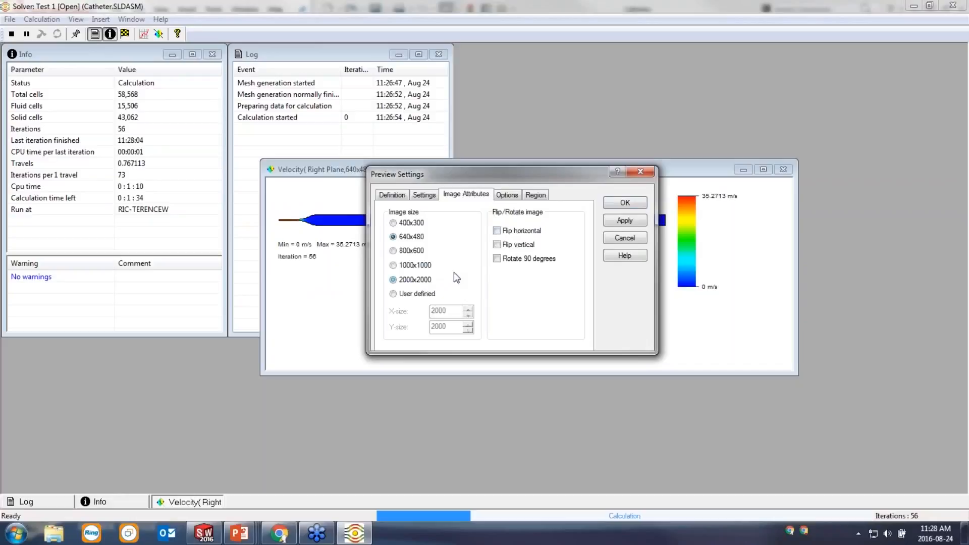
left_click(625, 203)
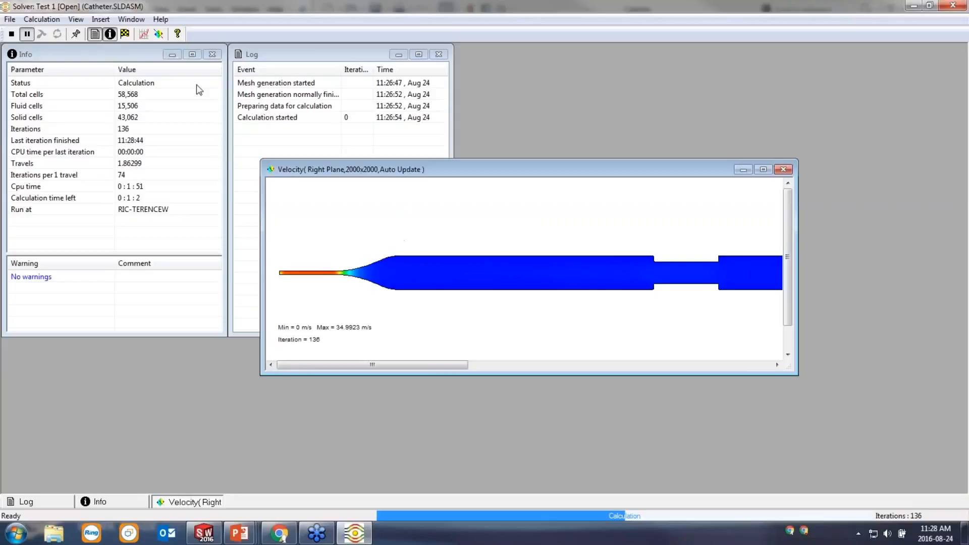
Step: Plot the Back Pressure and SG Av Velocity 1 goals and examine their convergence through the latest iterations
left_click(143, 39)
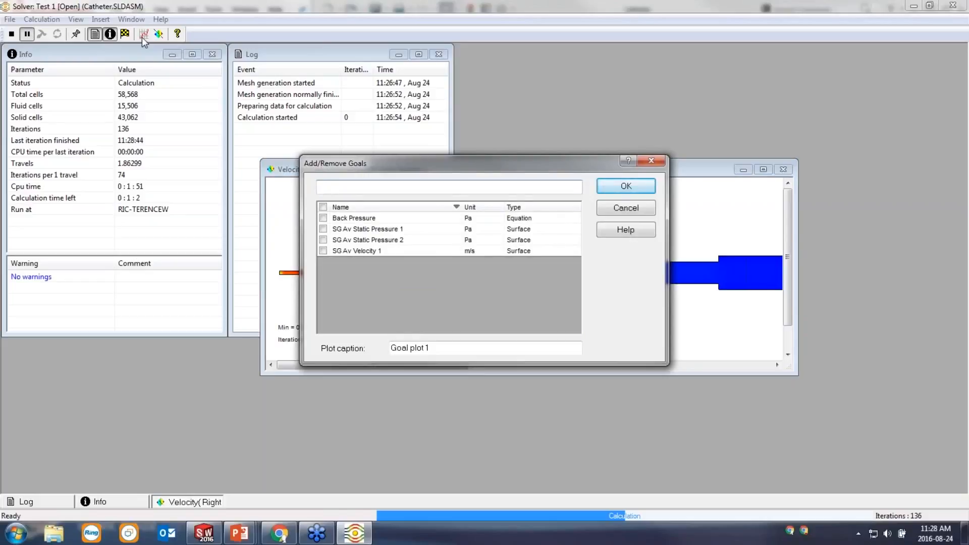
left_click(323, 218)
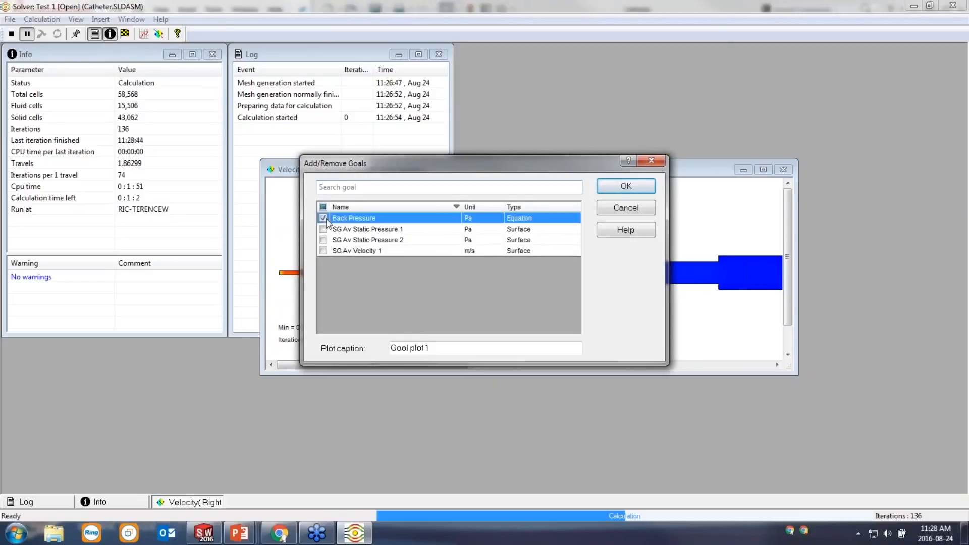
left_click(324, 251)
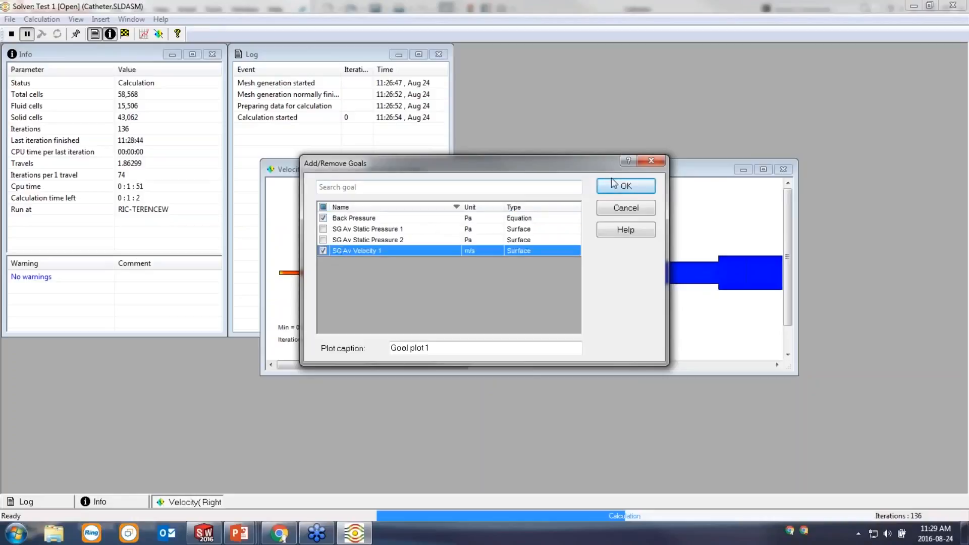
left_click(621, 187)
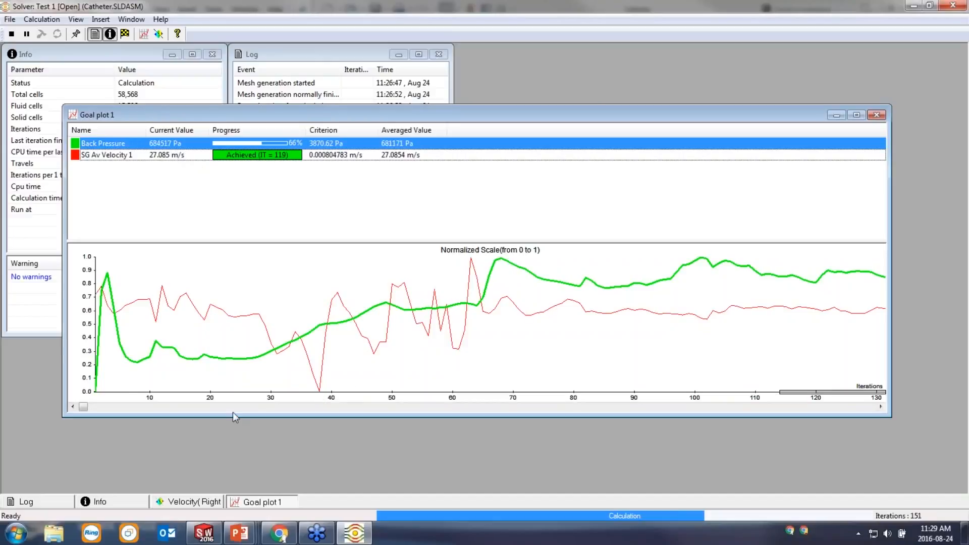
left_click_drag(84, 407, 459, 410)
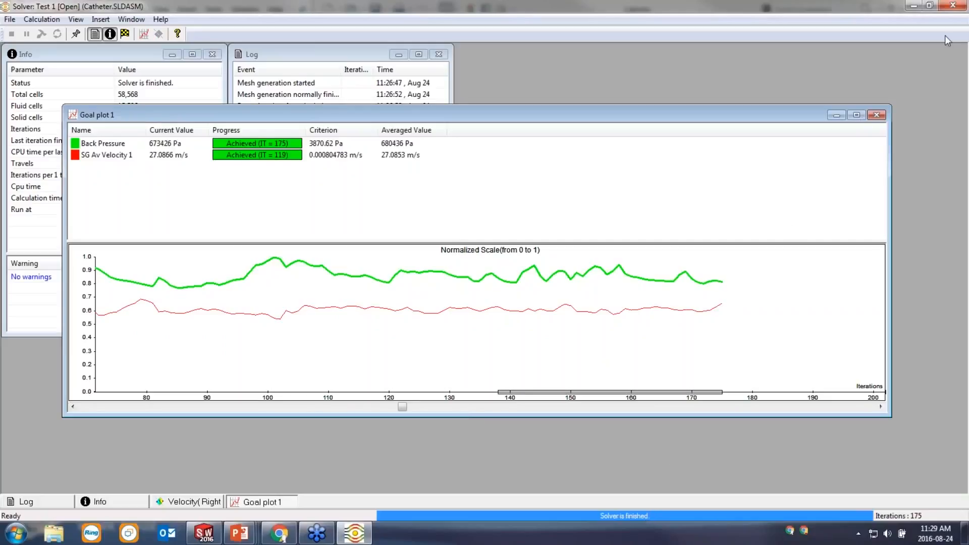
Step: Close the finished solver and return to an enlarged view of the catheter assembly
left_click(952, 7)
scroll(626, 239, "up", 3)
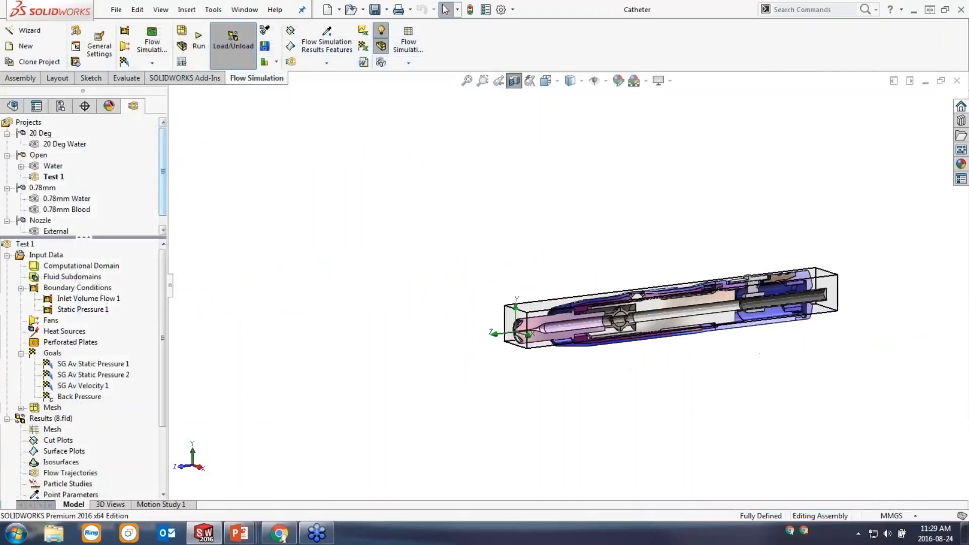
scroll(694, 326, "down", 4)
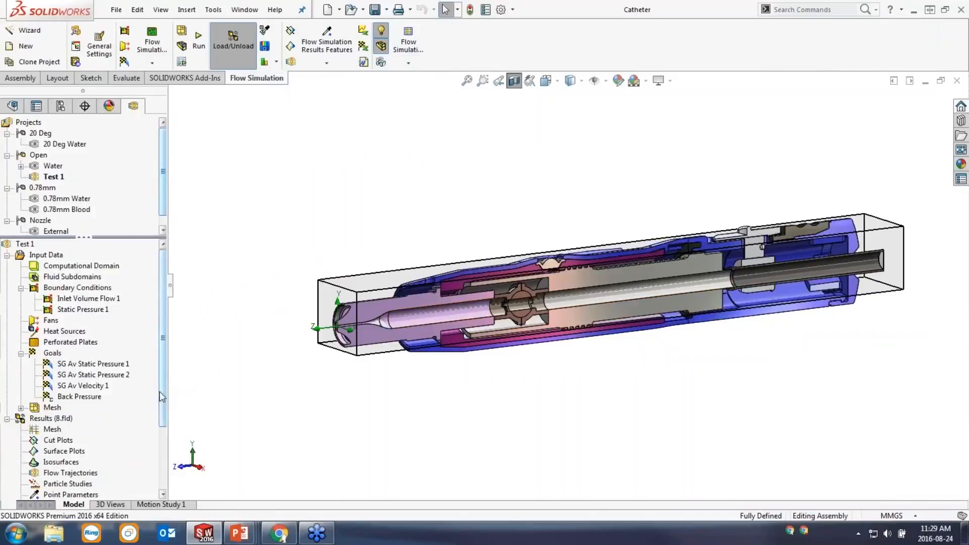
Step: Insert a cut plot and set its contours to Velocity with 100 levels
left_click_drag(163, 408, 163, 472)
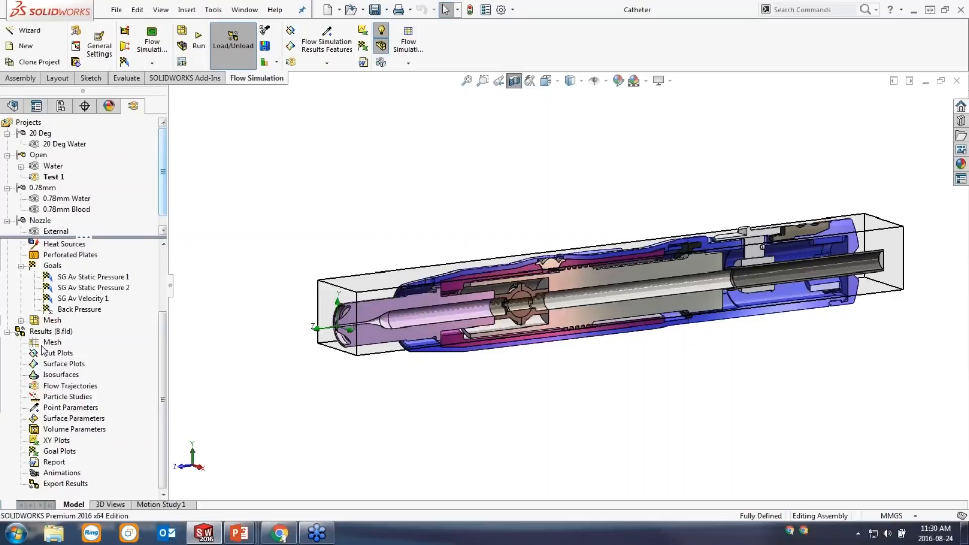
right_click(58, 354)
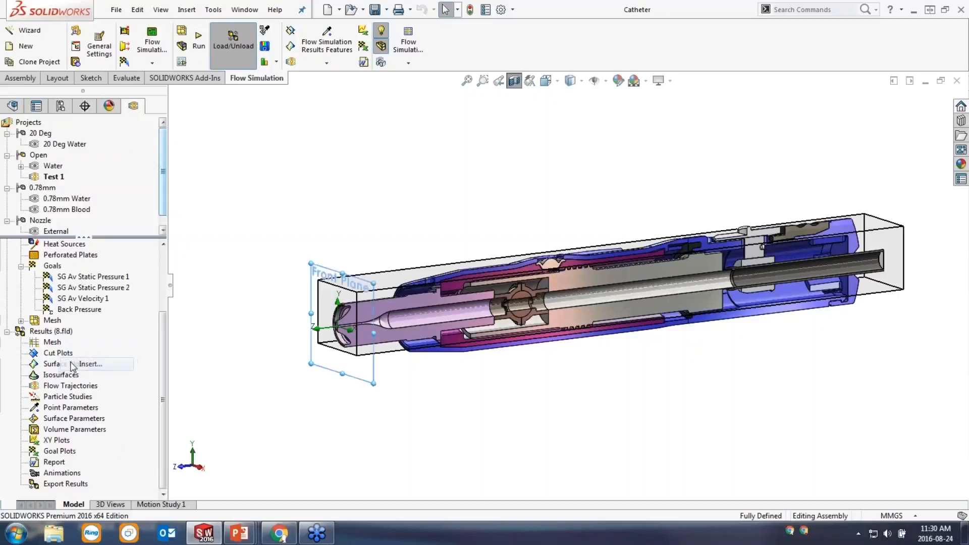
left_click(74, 365)
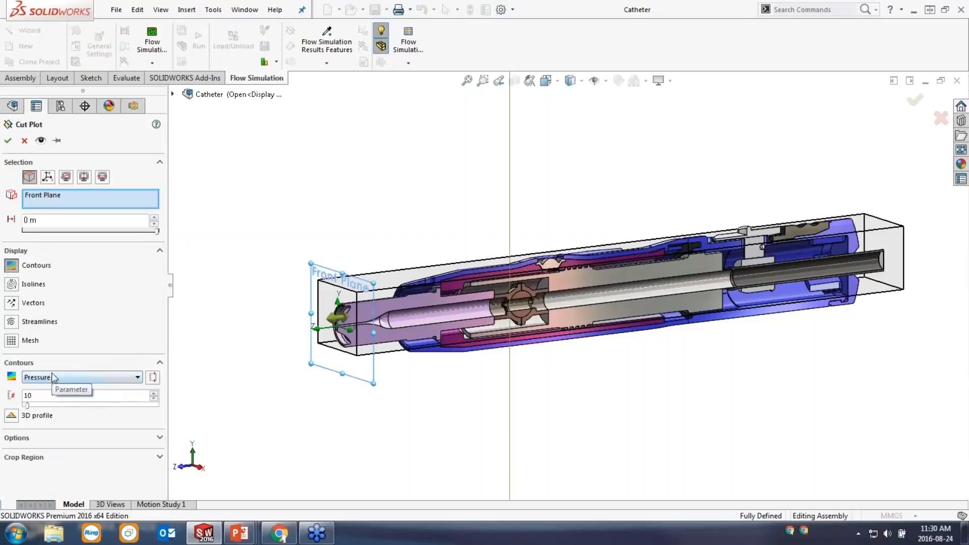
left_click(54, 377)
left_click(54, 420)
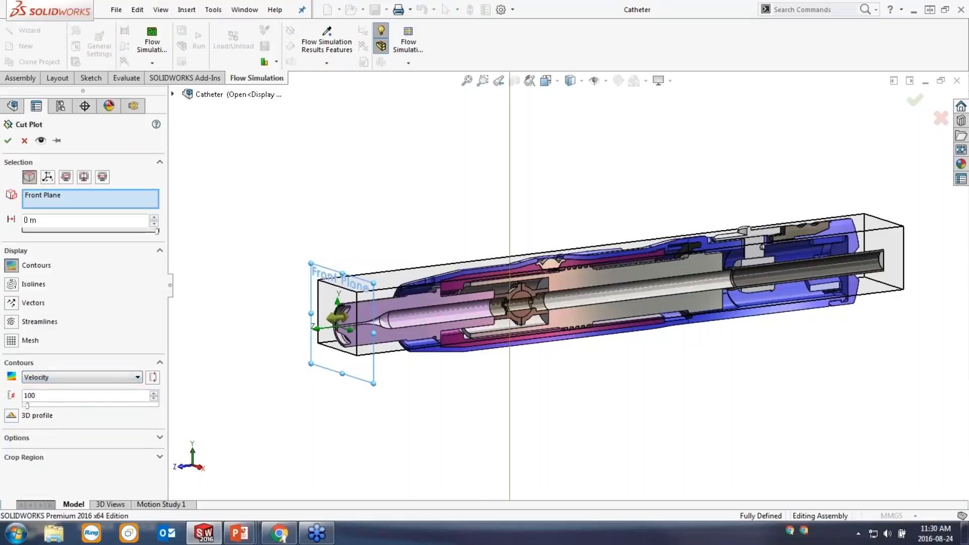
Step: Add streamlines in the second available style to the cut plot and try to generate it on the Front Plane
left_click(11, 322)
left_click(48, 453)
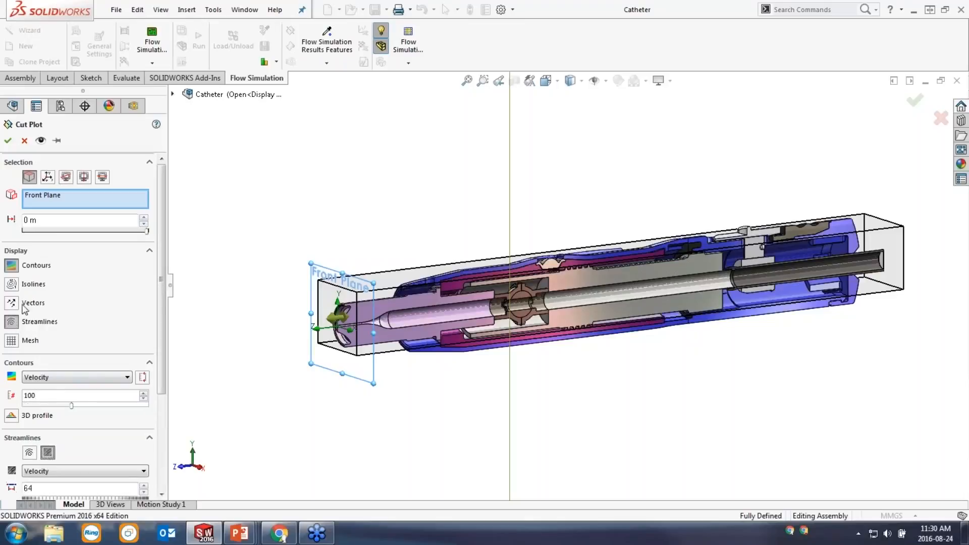
left_click(9, 141)
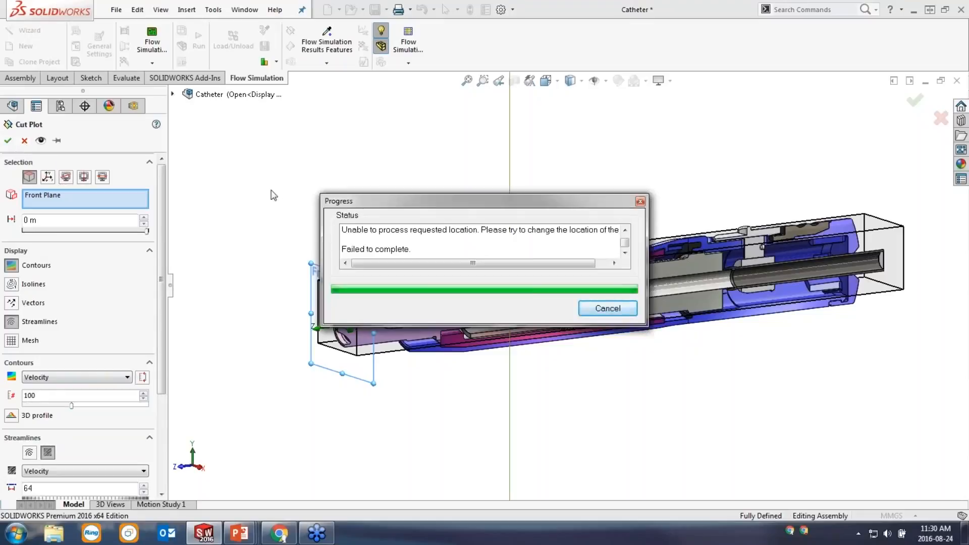
left_click(601, 309)
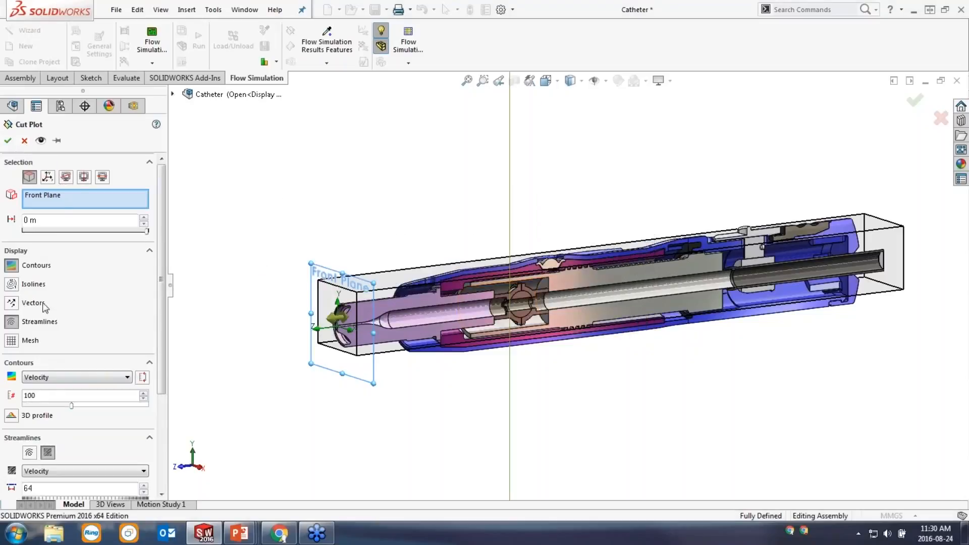
Step: Generate the cut plot on the Right Plane instead of the Front Plane and hide the computational domain
left_click(59, 200)
left_click(173, 94)
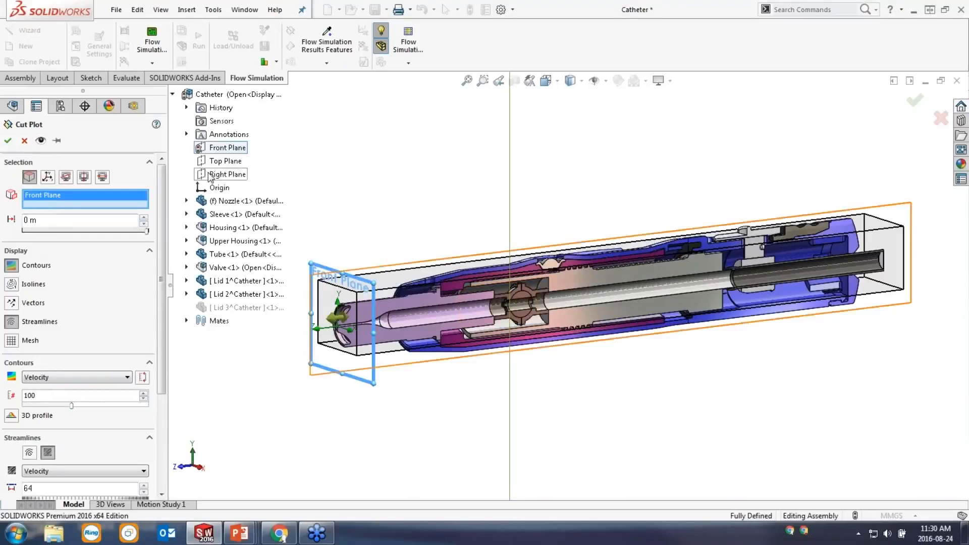
left_click(227, 174)
left_click(8, 141)
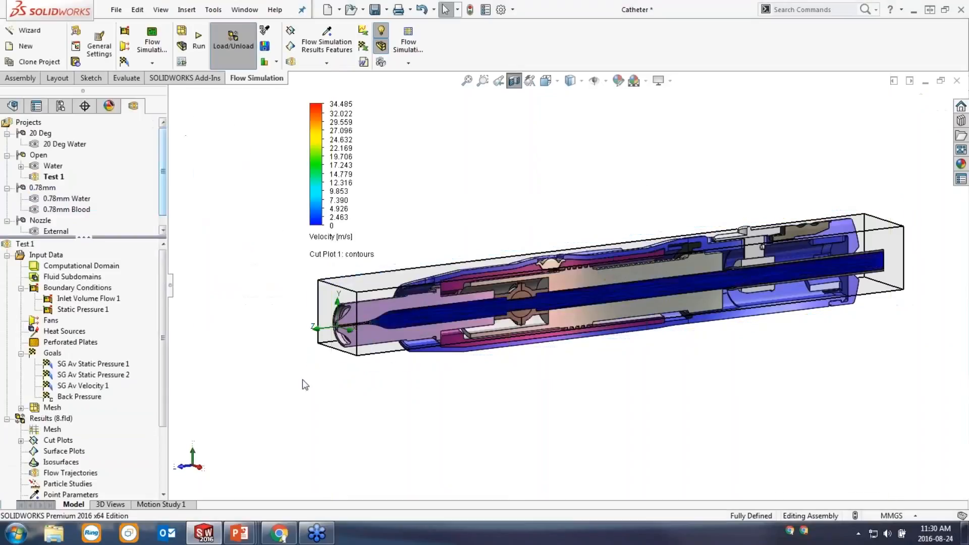
right_click(106, 268)
left_click(132, 288)
Step: Examine the velocity contours and streamlines along the flow channel, from the nozzle through the ball valve's stepped bore
scroll(451, 307, "down", 8)
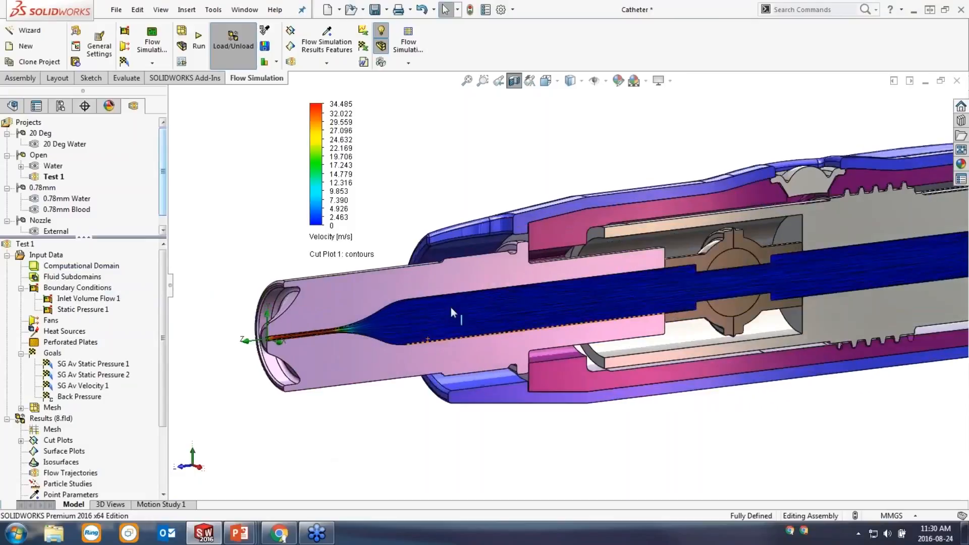
scroll(581, 299, "up", 4)
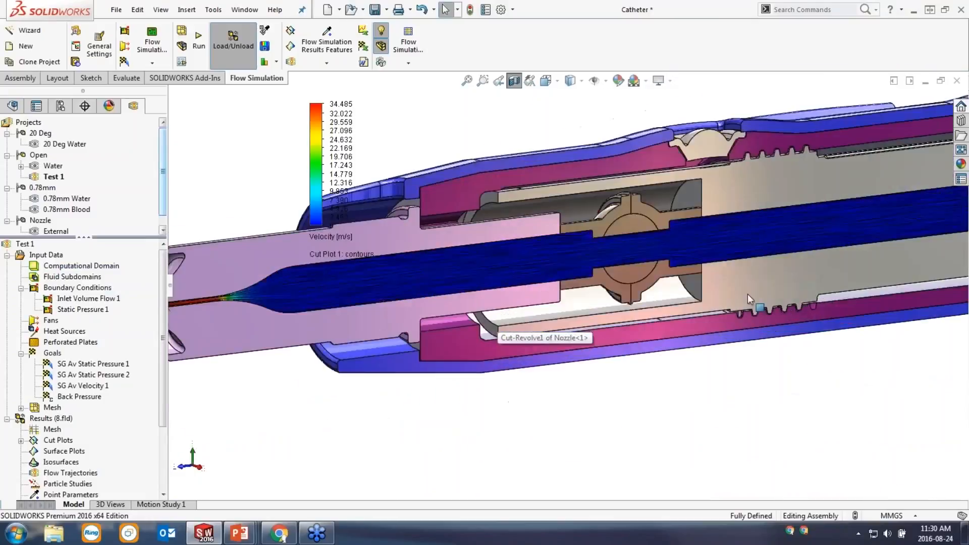
scroll(748, 294, "down", 6)
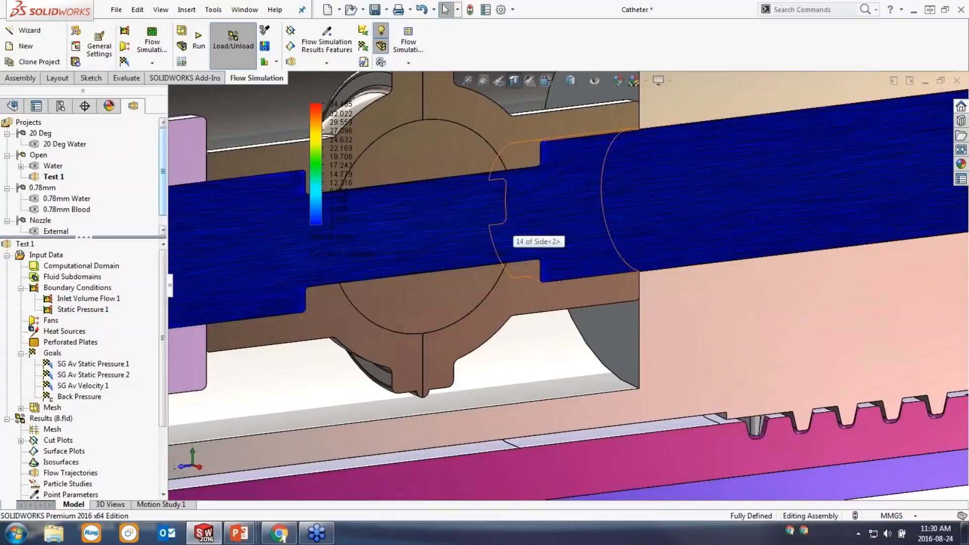
scroll(565, 167, "down", 6)
scroll(500, 249, "up", 8)
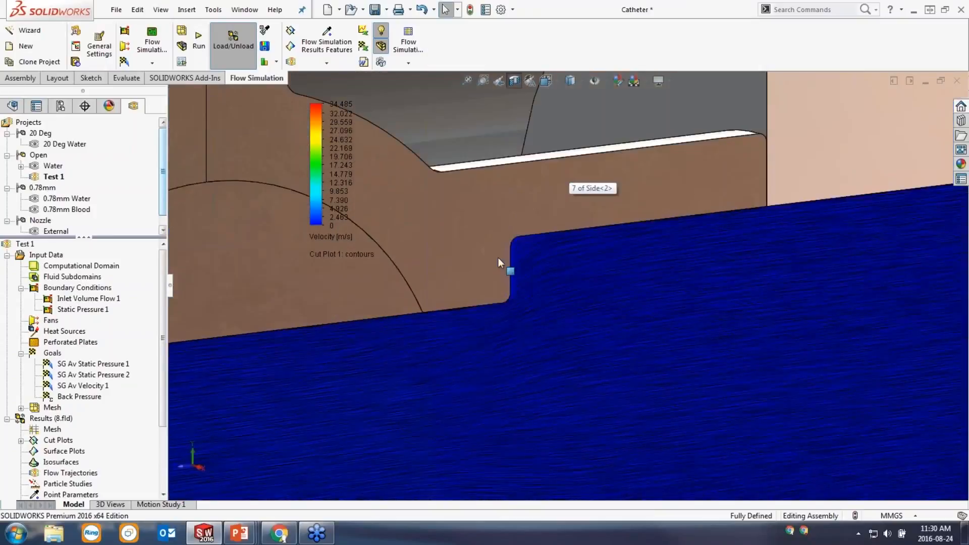
scroll(419, 320, "up", 5)
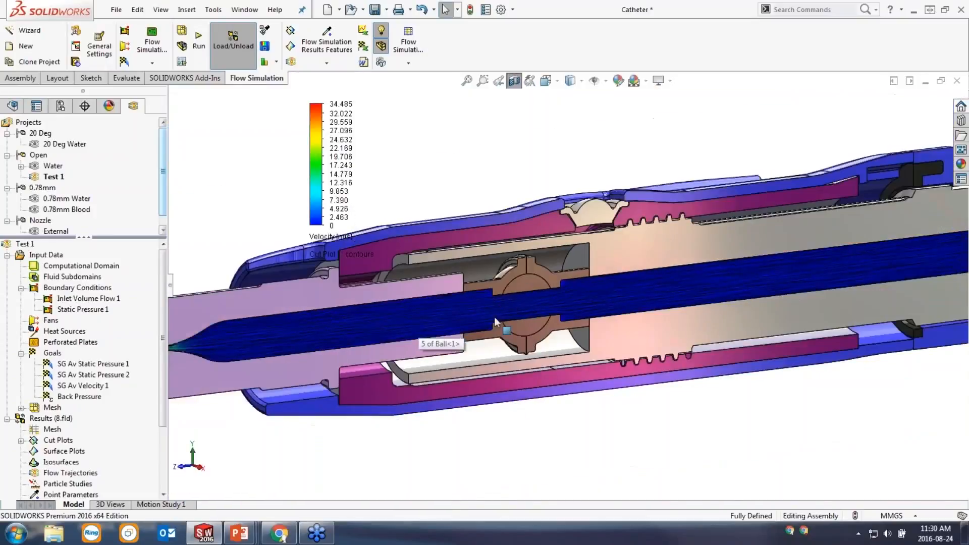
scroll(550, 301, "down", 2)
scroll(518, 300, "up", 2)
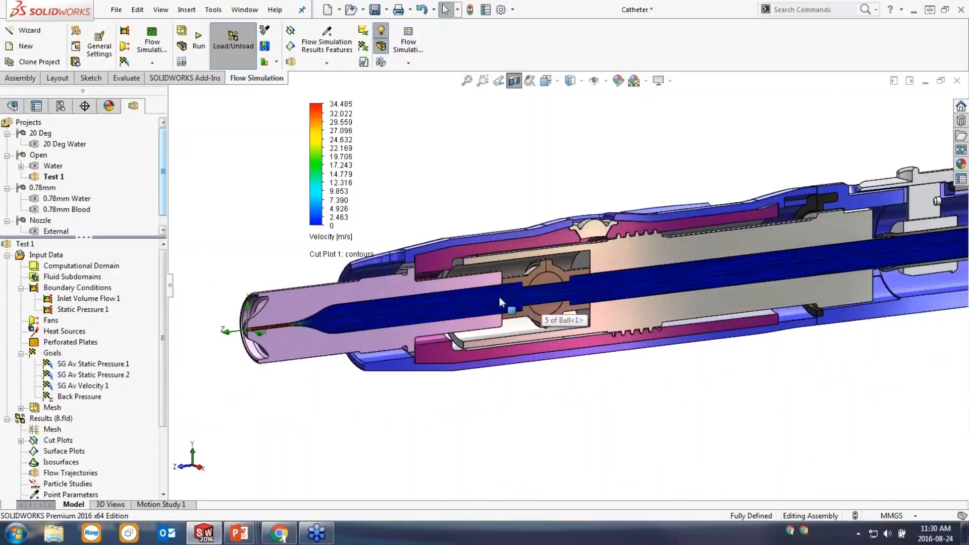
Step: Set the maximum of the velocity color scale to 20 m/s
left_click(326, 103)
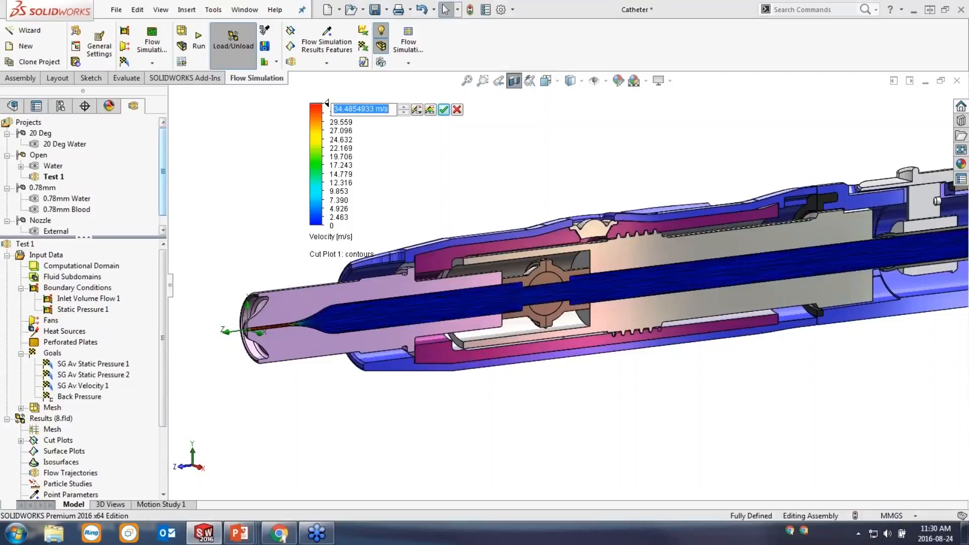
type("20")
key("Return")
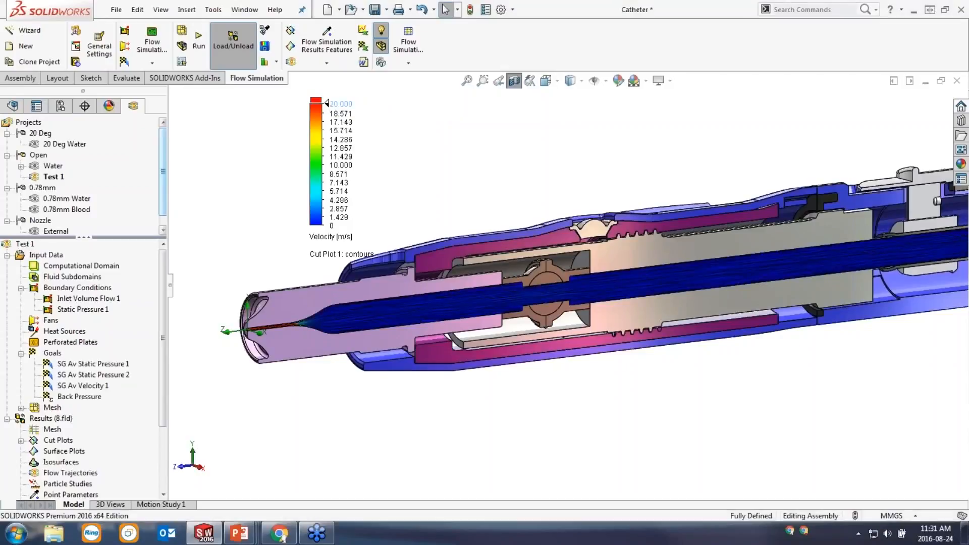
Step: Examine the velocity distribution in the nozzle's taper and narrow outlet bore up close
scroll(260, 283, "down", 5)
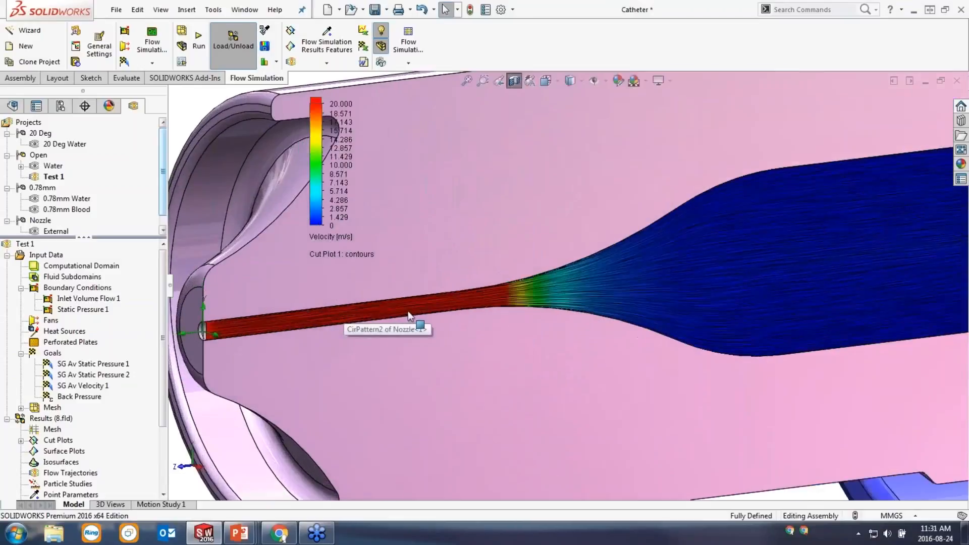
scroll(408, 313, "down", 1)
scroll(373, 299, "up", 1)
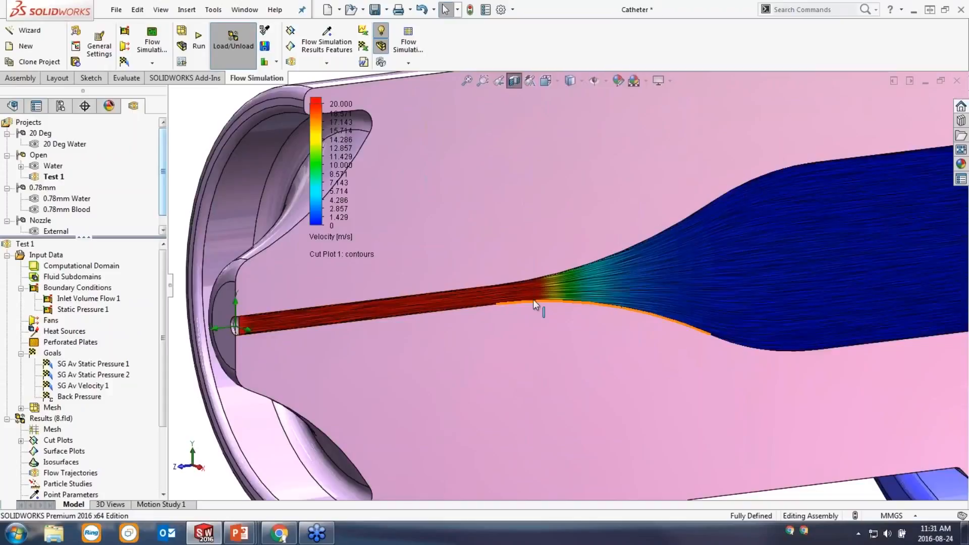
scroll(534, 299, "up", 3)
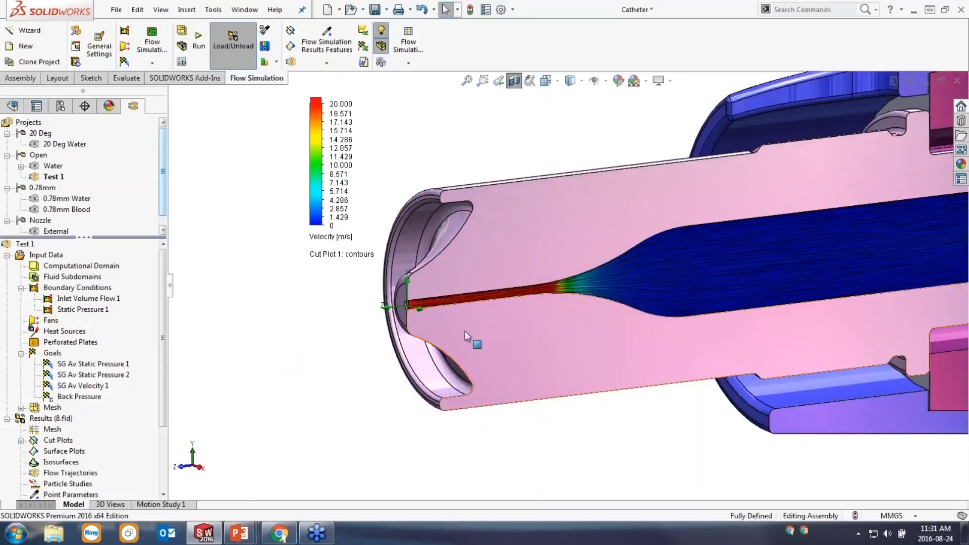
scroll(467, 323, "down", 5)
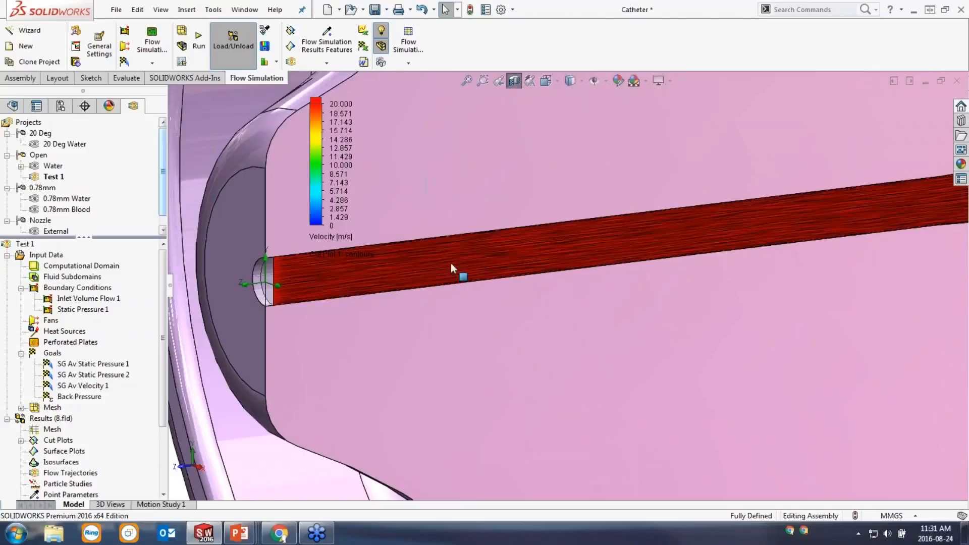
scroll(456, 271, "up", 6)
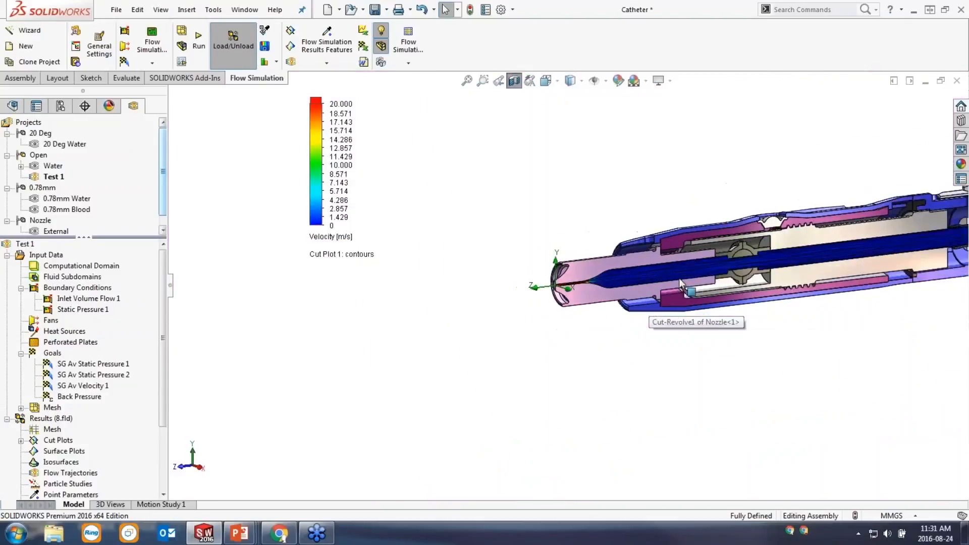
scroll(680, 280, "up", 1)
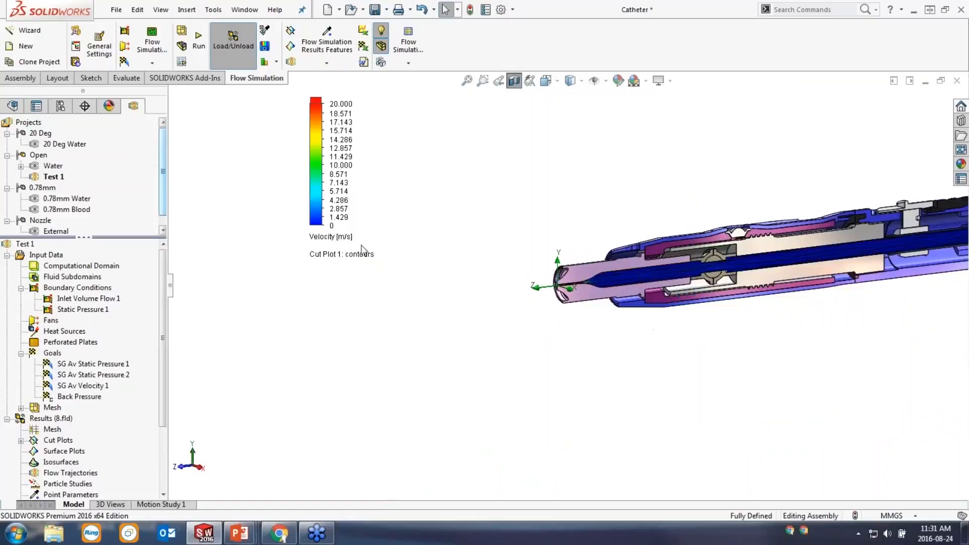
Step: Switch the cut plot's displayed parameter to Pressure and inspect the distribution in the nozzle
left_click(342, 238)
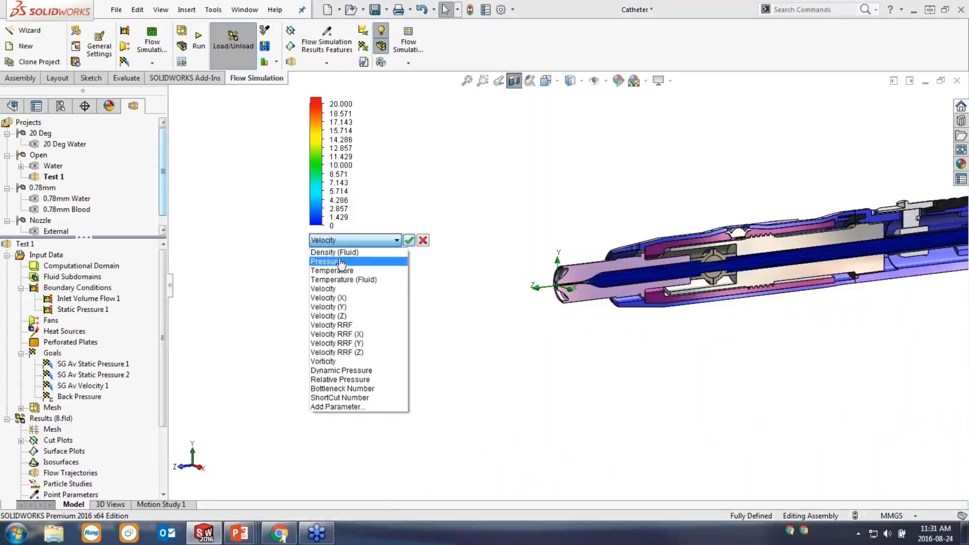
left_click(333, 259)
left_click(408, 240)
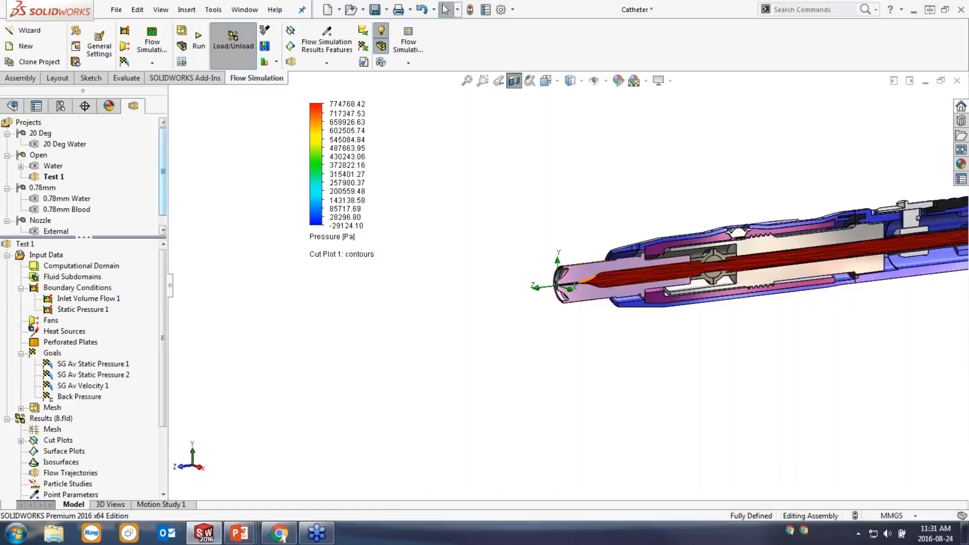
scroll(583, 281, "down", 4)
scroll(581, 286, "down", 3)
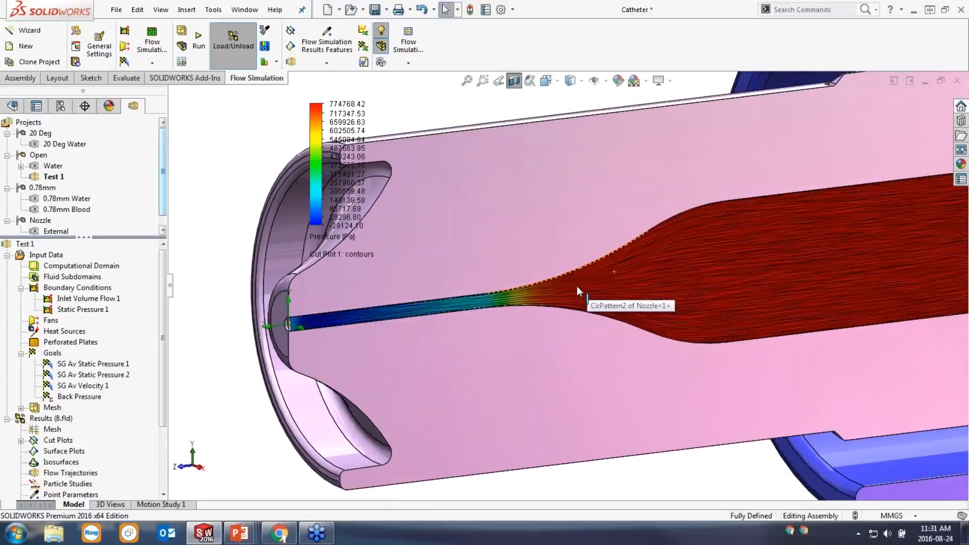
scroll(577, 286, "up", 3)
scroll(577, 286, "up", 1)
Step: Hide all cut plots and create a goal plot summarizing Back Pressure and SG Av Velocity 1 over iterations
right_click(39, 442)
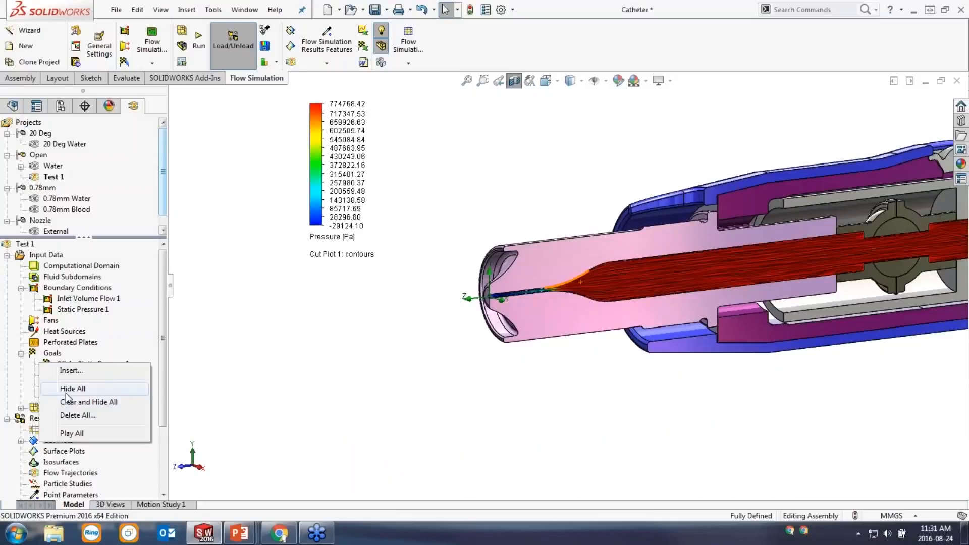
left_click(67, 391)
left_click_drag(163, 429, 168, 494)
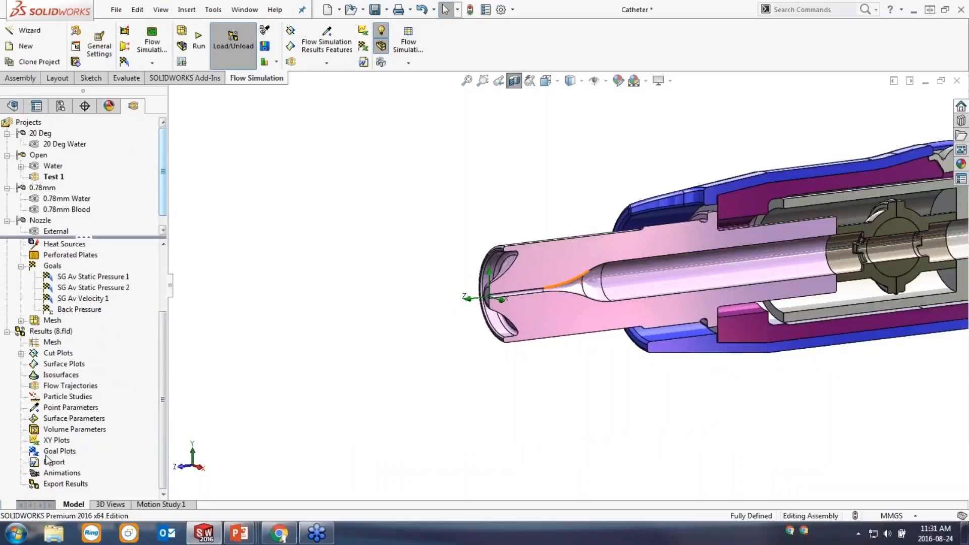
right_click(48, 458)
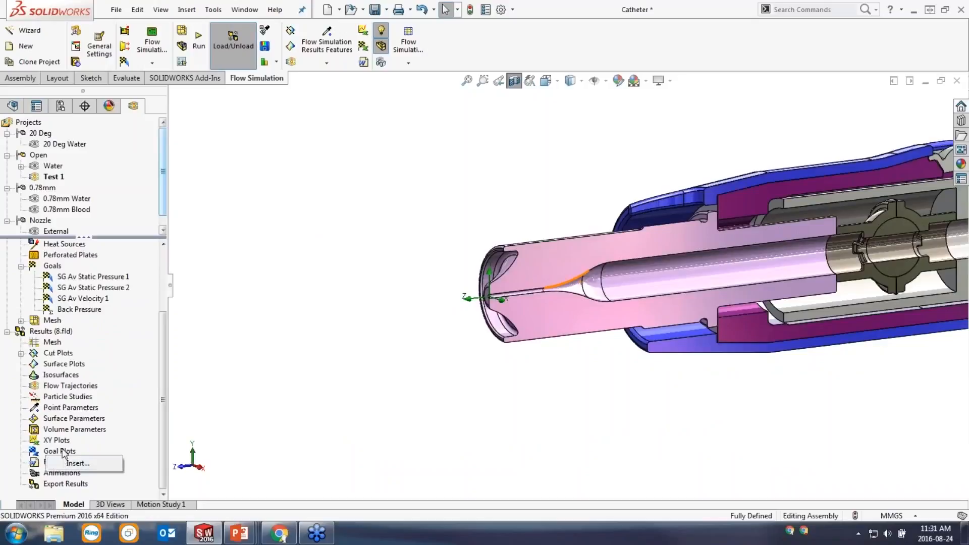
left_click(76, 457)
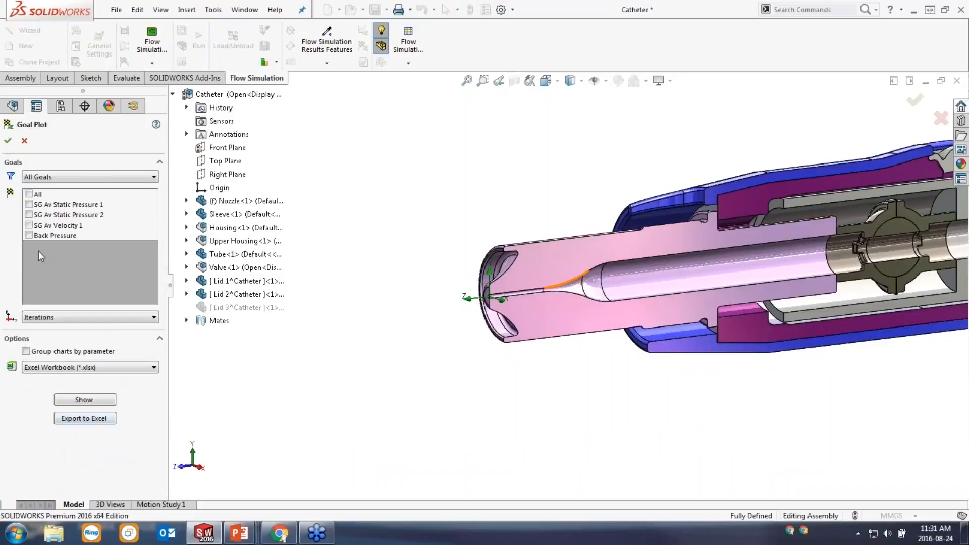
left_click(29, 236)
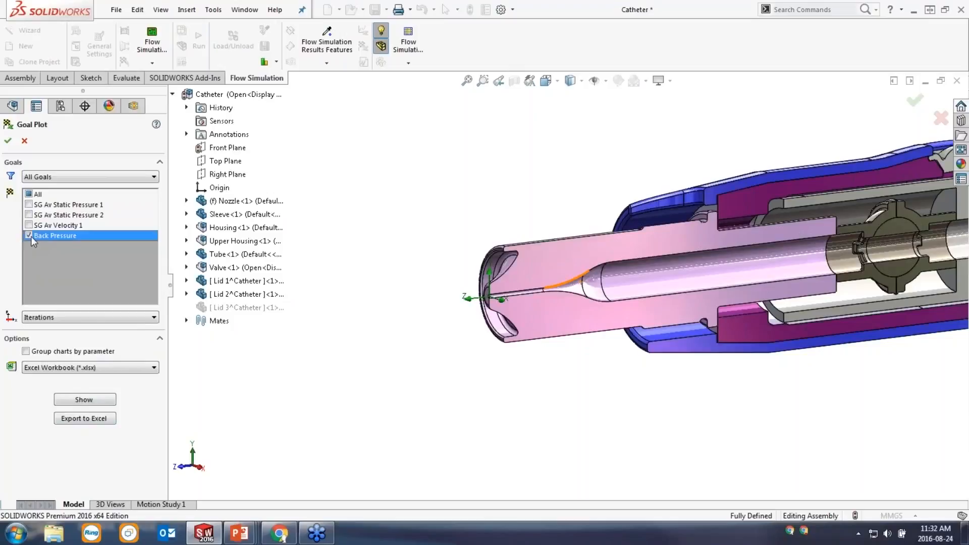
left_click(29, 225)
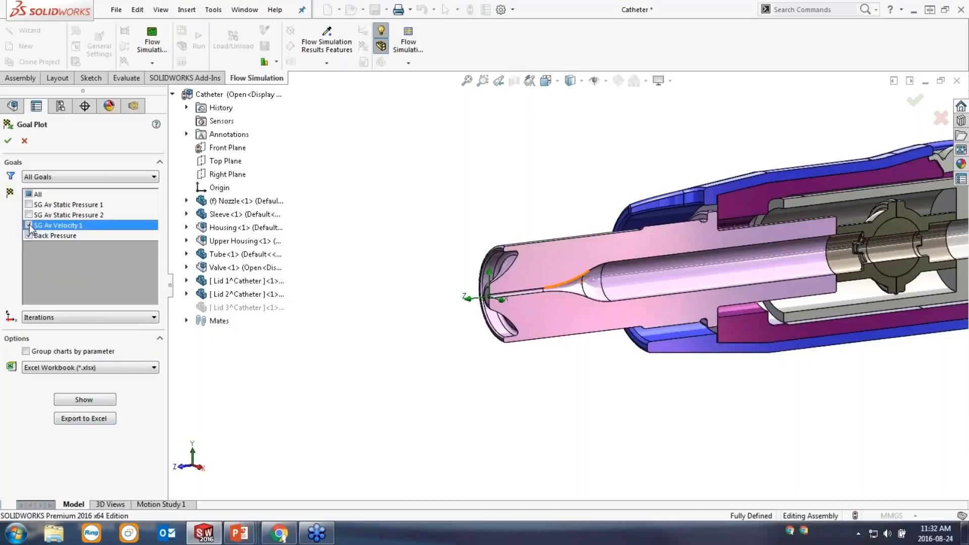
left_click(85, 400)
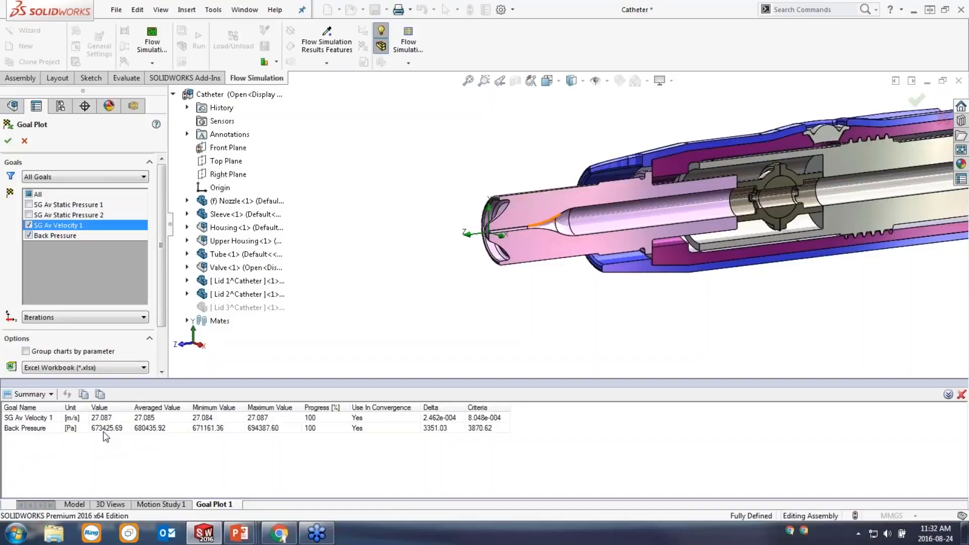
left_click(8, 140)
Step: Set the diameter of the nozzle's narrow outlet bore to 0.6 mm and accept resetting the computational domain
scroll(719, 298, "up", 7)
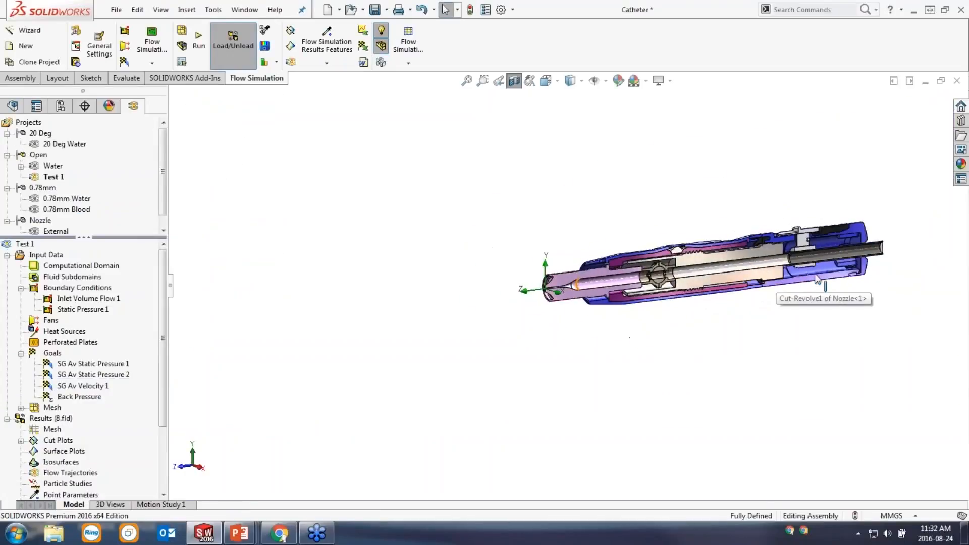
scroll(780, 258, "down", 3)
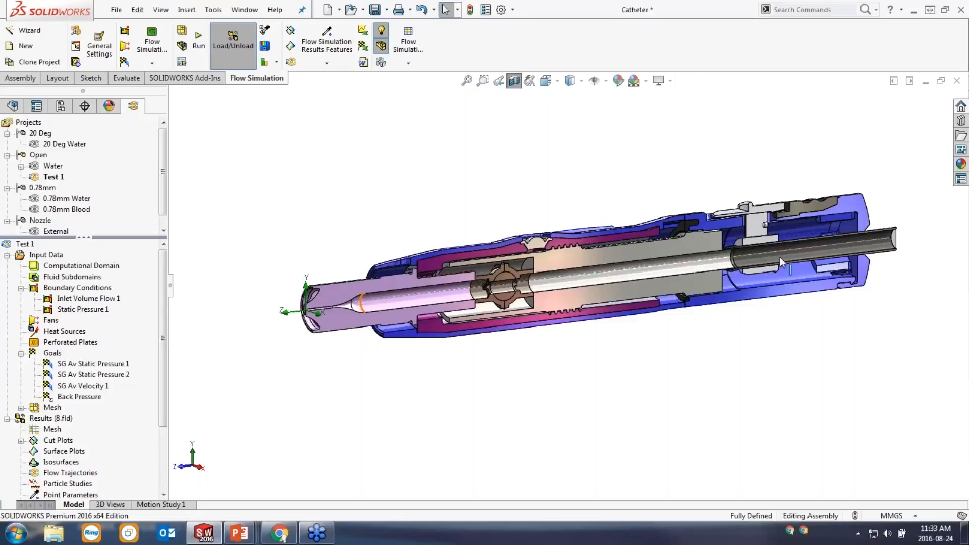
scroll(346, 311, "up", 5)
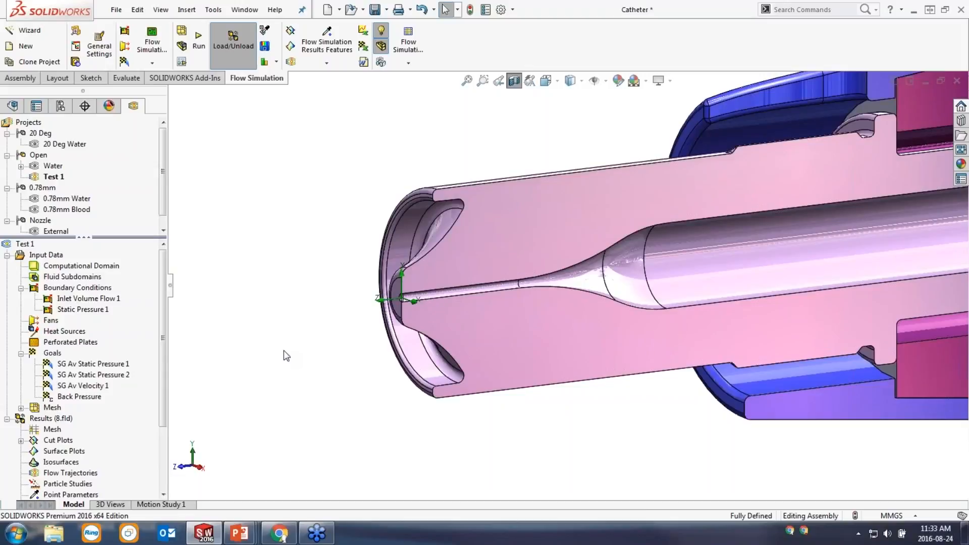
left_click(12, 106)
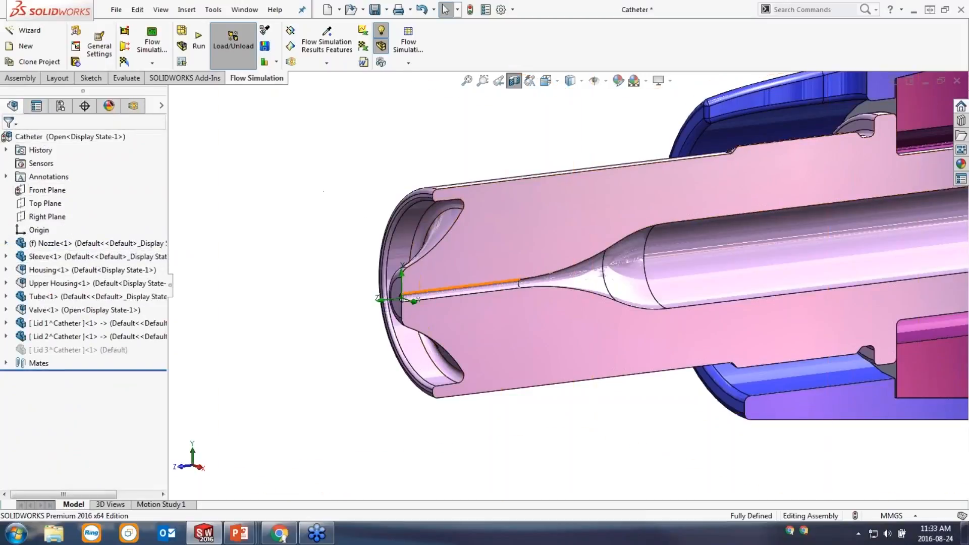
scroll(463, 295, "down", 5)
left_click(463, 295)
double_click(463, 295)
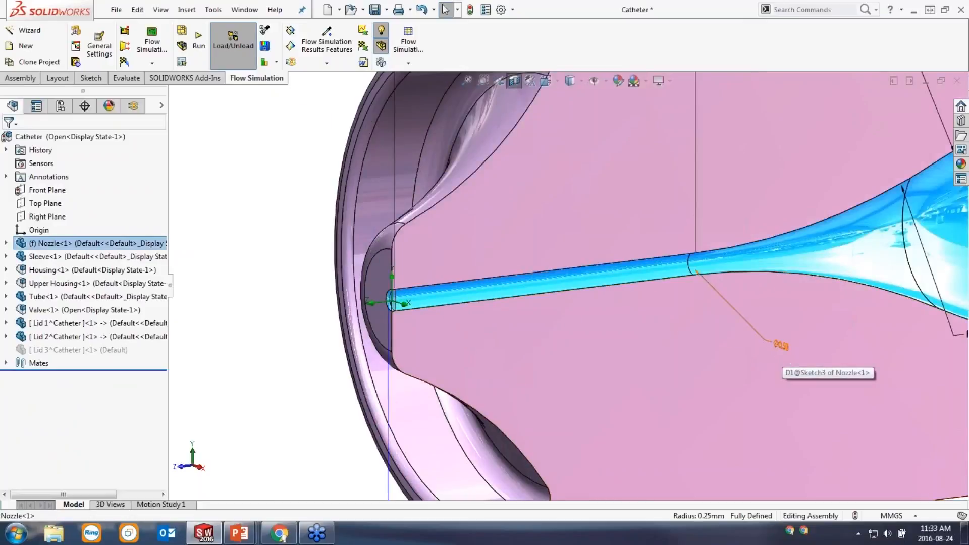
double_click(782, 348)
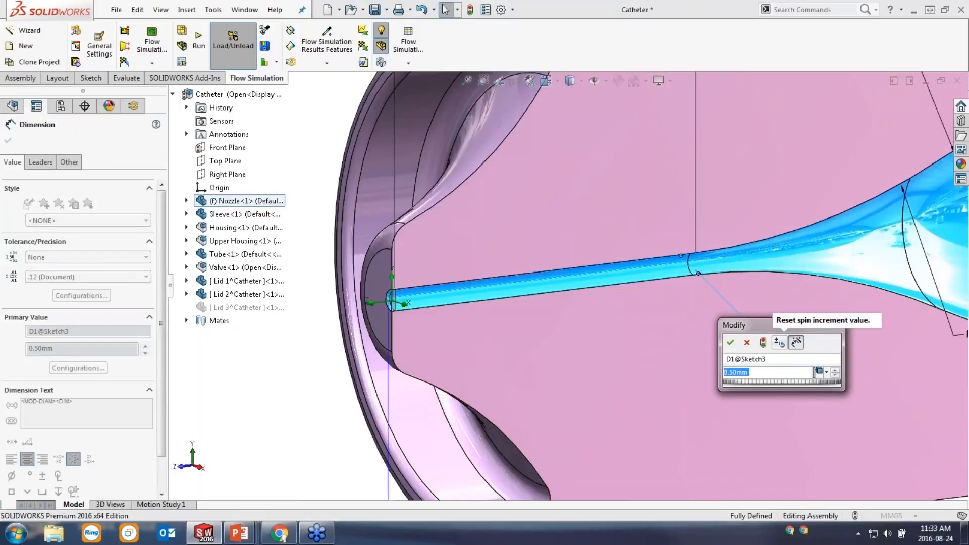
type(".6")
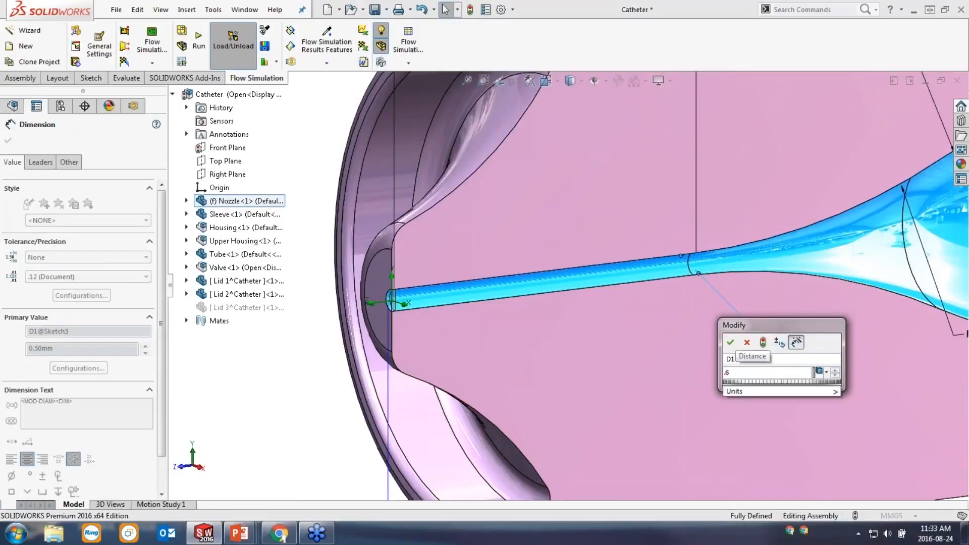
left_click(730, 343)
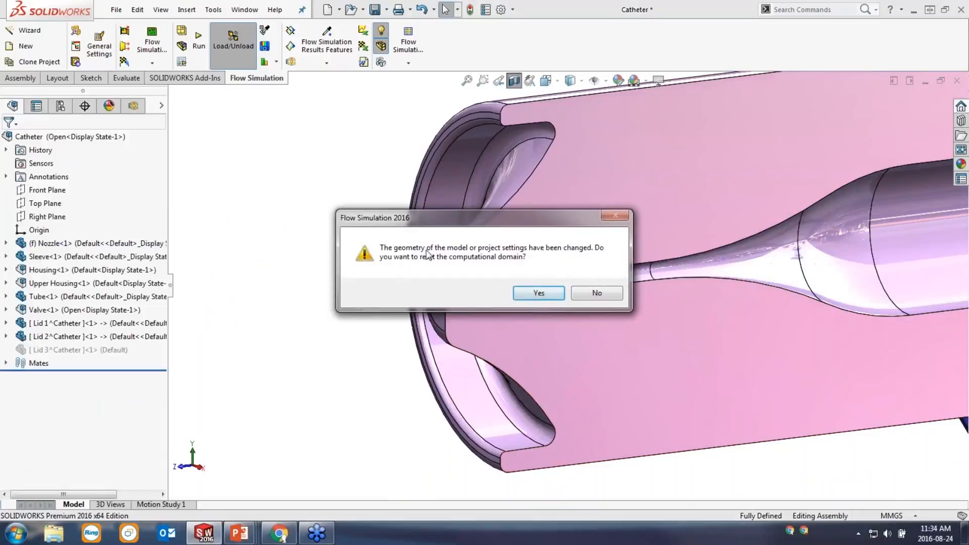
left_click(538, 293)
left_click(541, 313)
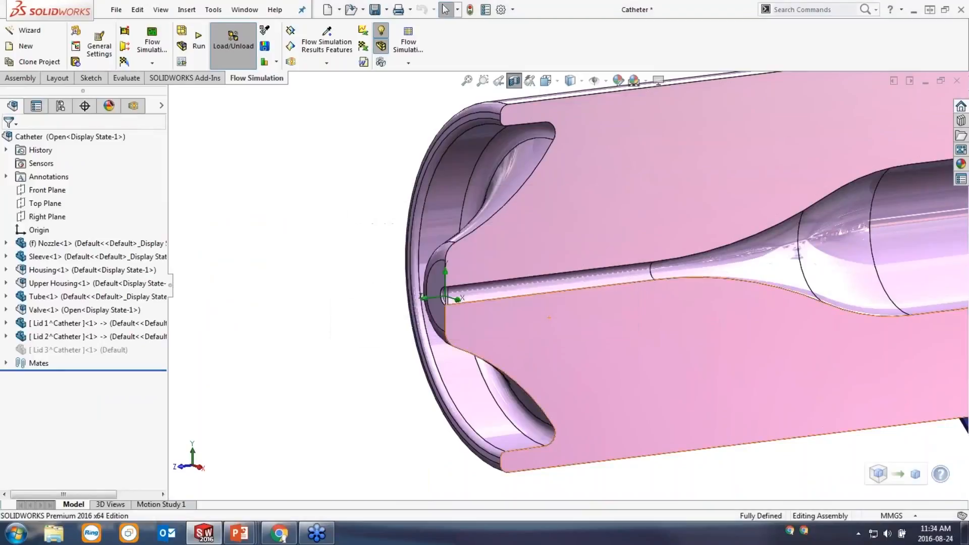
Step: Try to run a new calculation of the Test 1 project, cancelling the fluid volume recognition
left_click(142, 110)
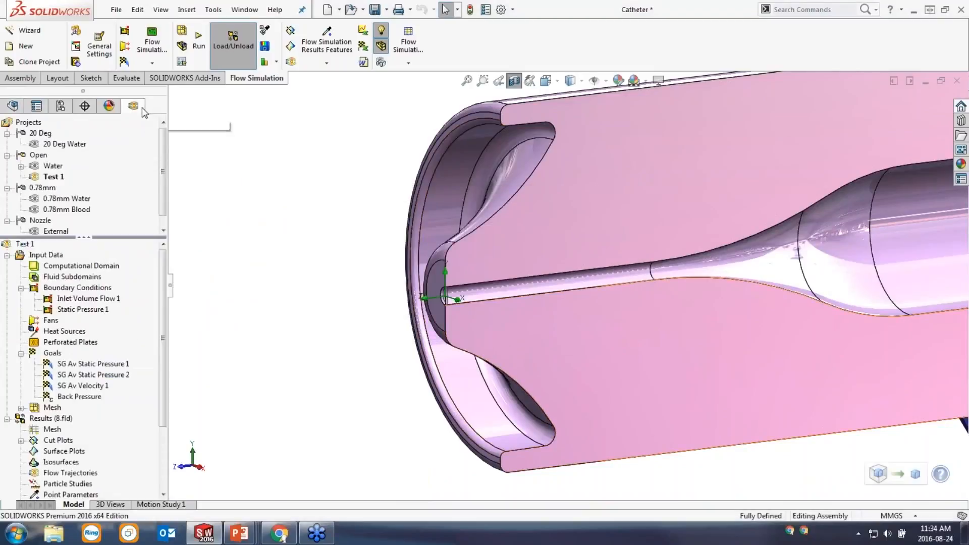
right_click(23, 244)
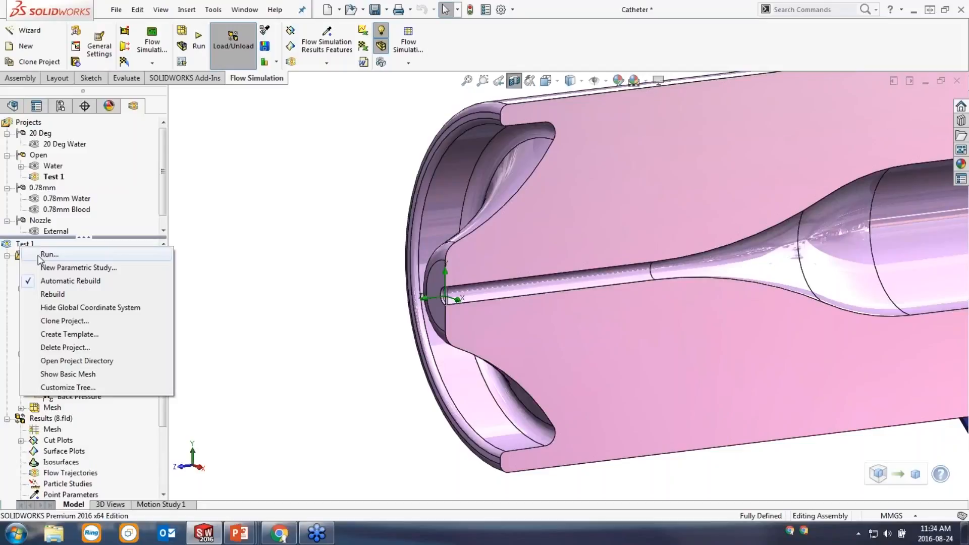
left_click(306, 284)
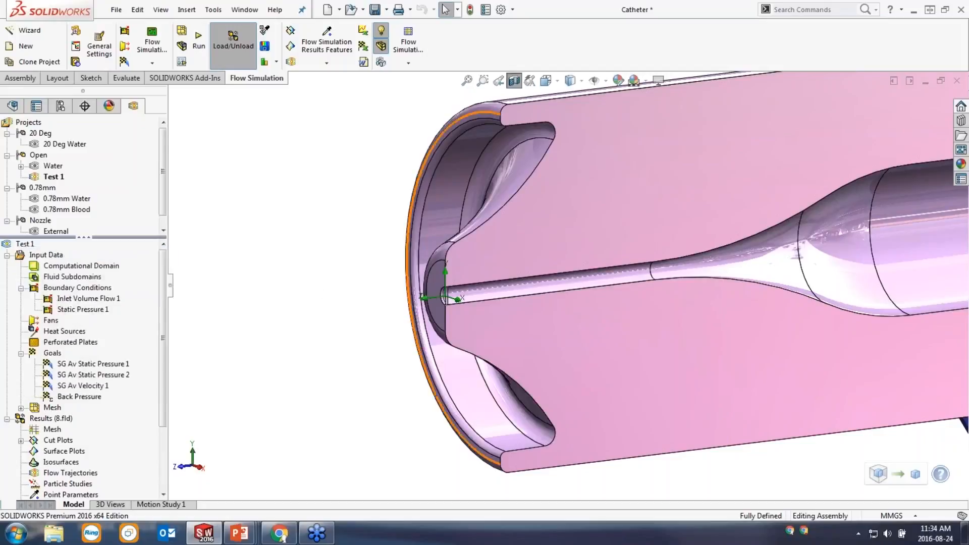
scroll(440, 316, "down", 6)
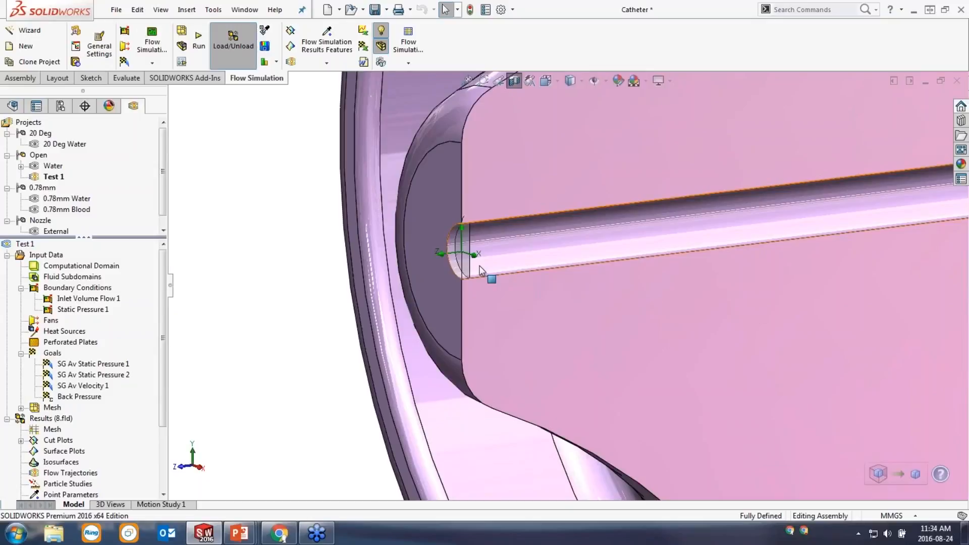
scroll(557, 274, "up", 5)
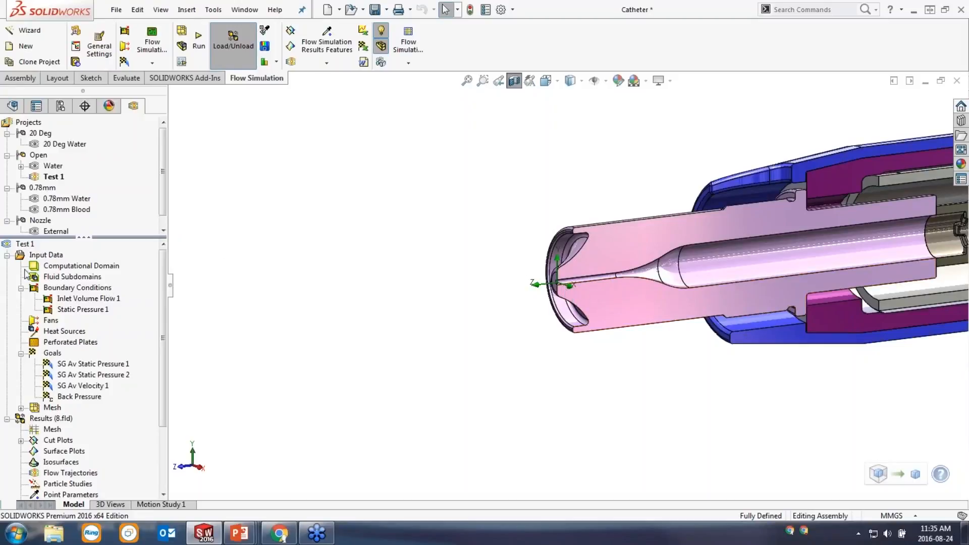
right_click(26, 245)
left_click(105, 253)
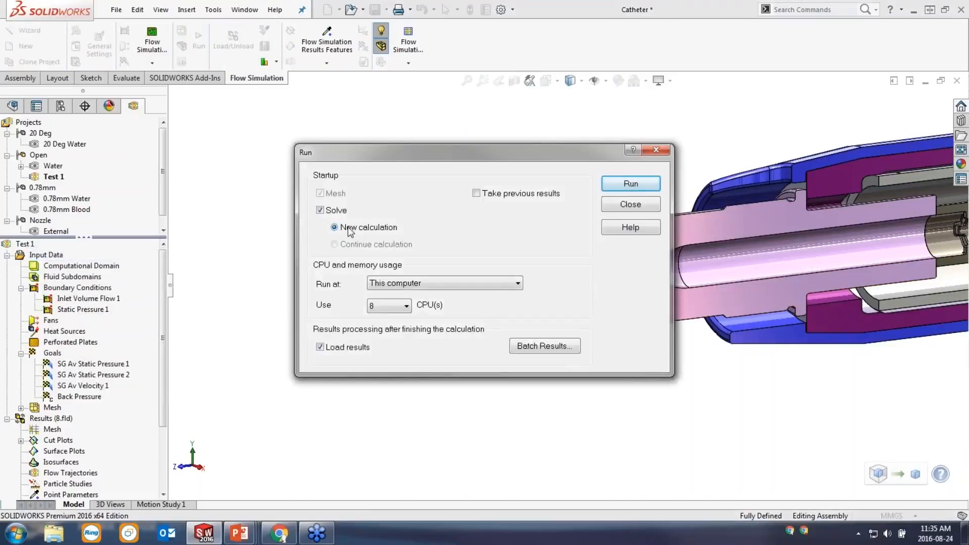
left_click(617, 184)
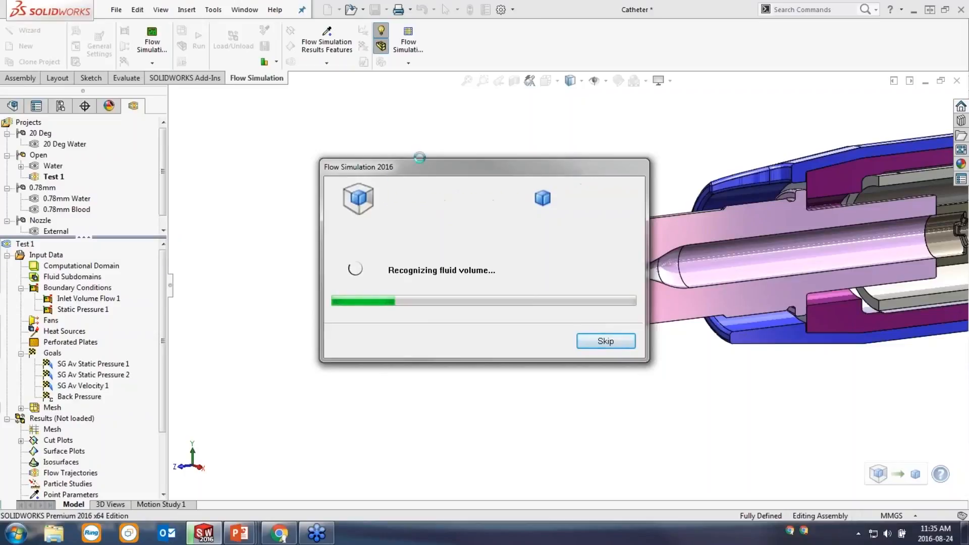
left_click(601, 340)
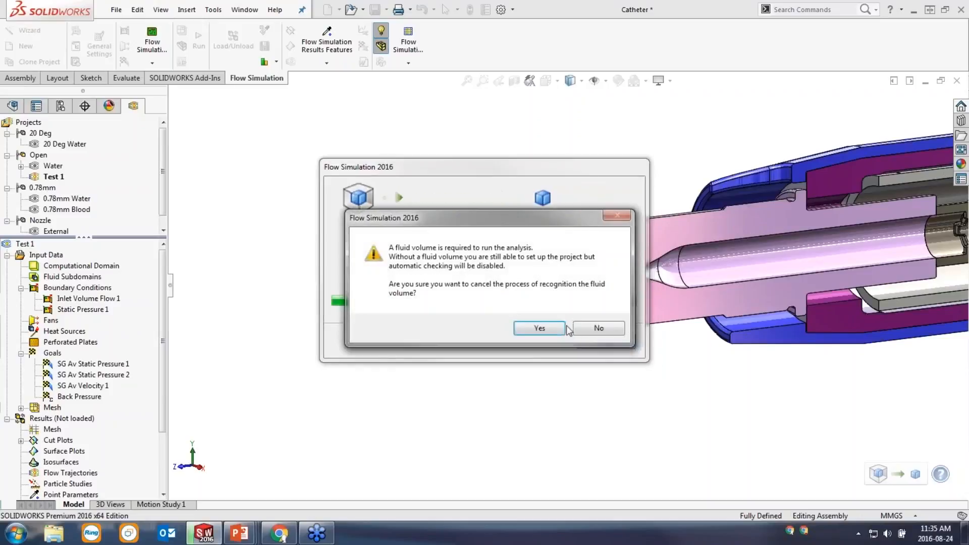
left_click(551, 329)
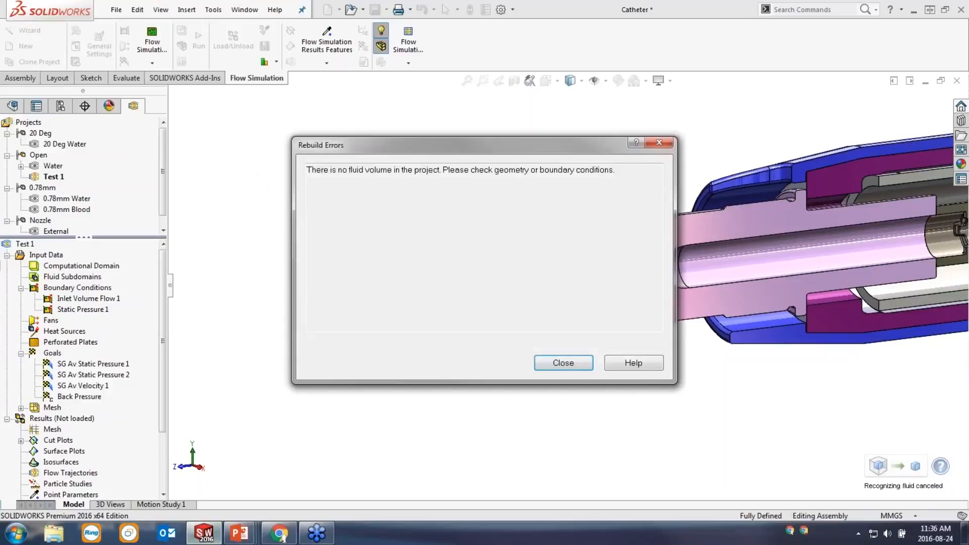
left_click(570, 366)
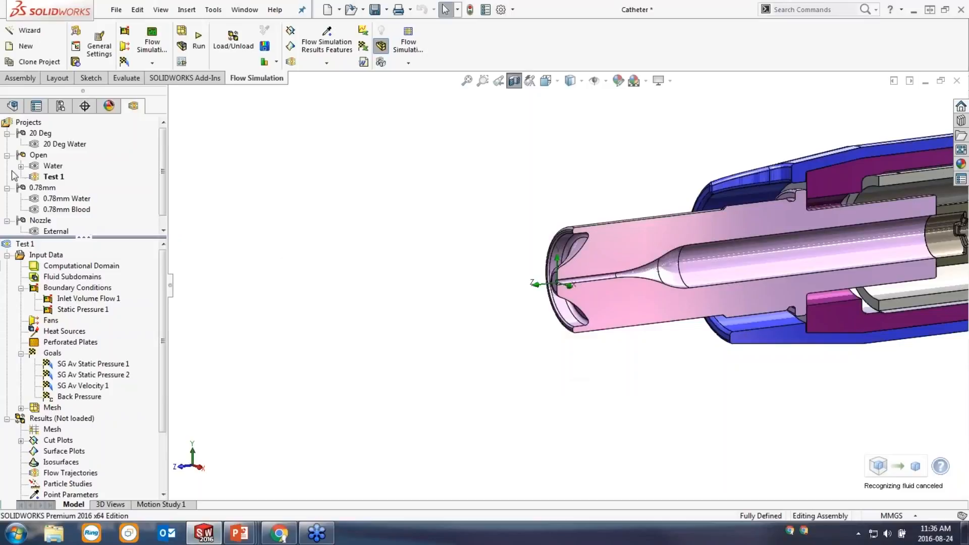
Step: Activate the Open configuration's Water project and check its Inlet Volume Flow 1 and Static Pressure 1 boundary conditions
left_click(41, 167)
double_click(51, 166)
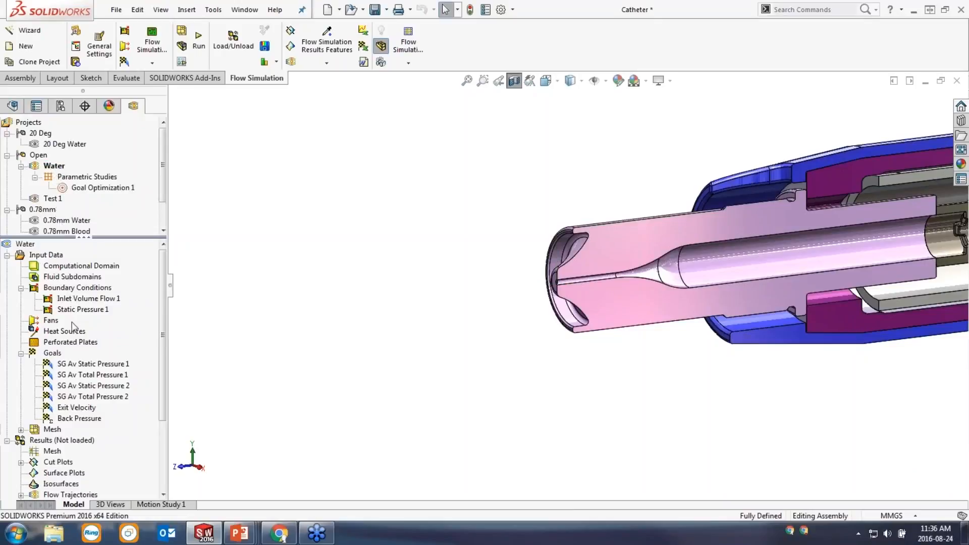
left_click(75, 301)
left_click(79, 310)
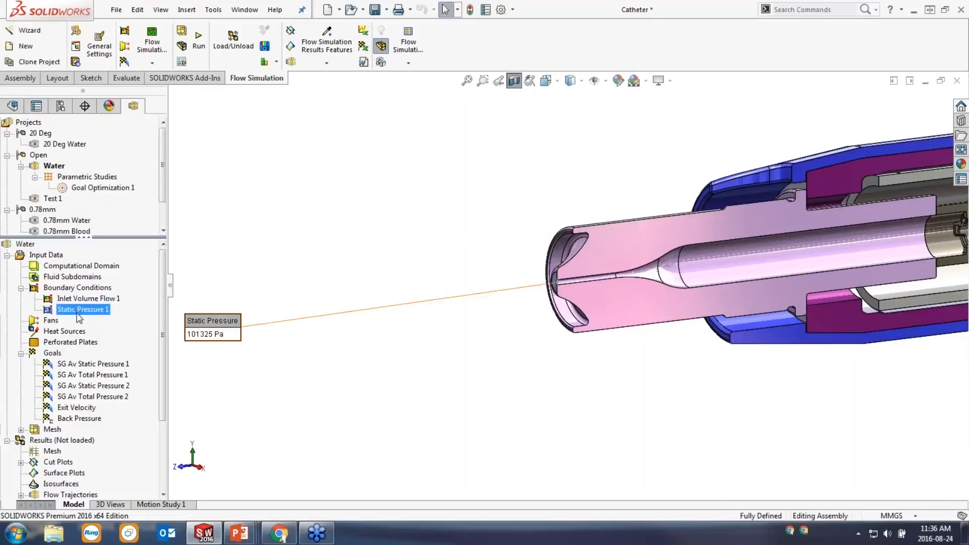
Step: Open the Goal Optimization 1 parametric study and review its input variable, criteria and scenario results through Design Point 17
double_click(94, 190)
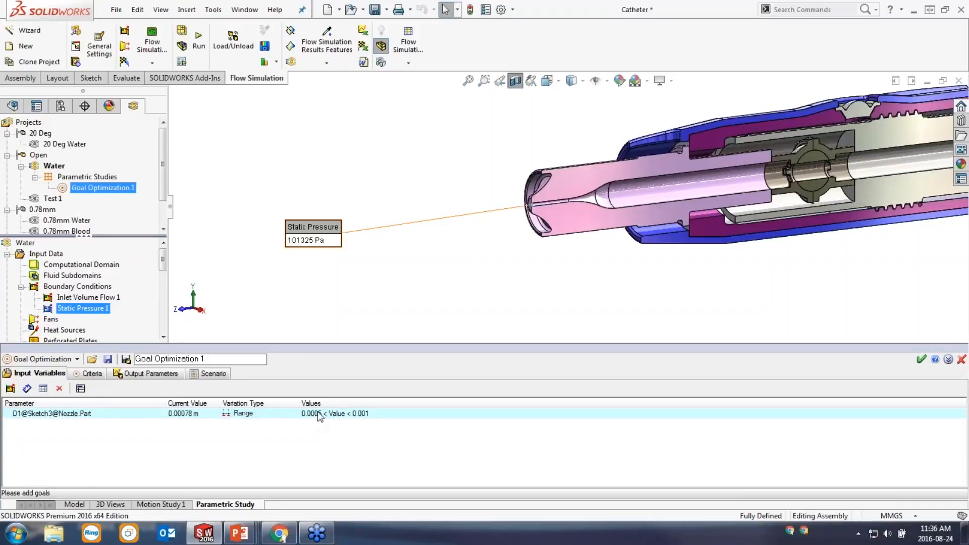
left_click(94, 374)
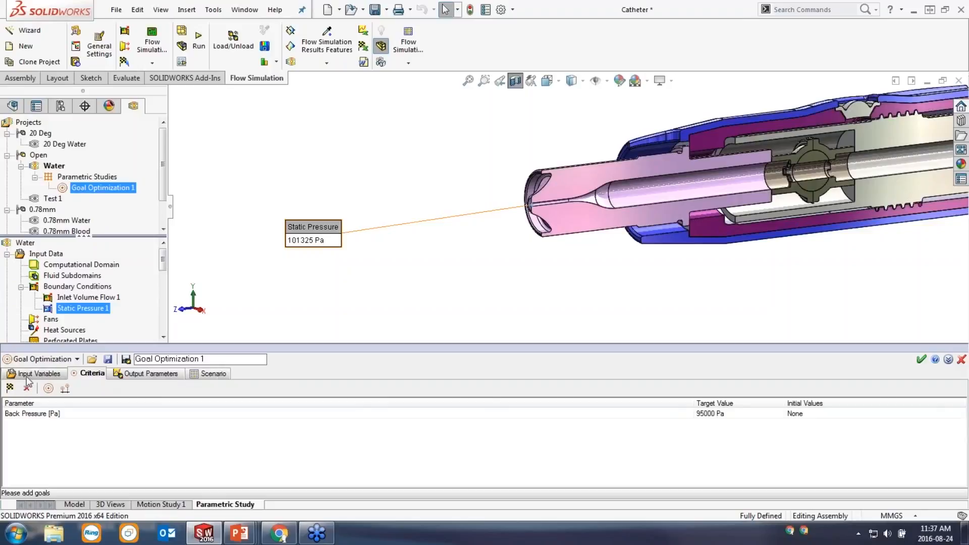
left_click(220, 377)
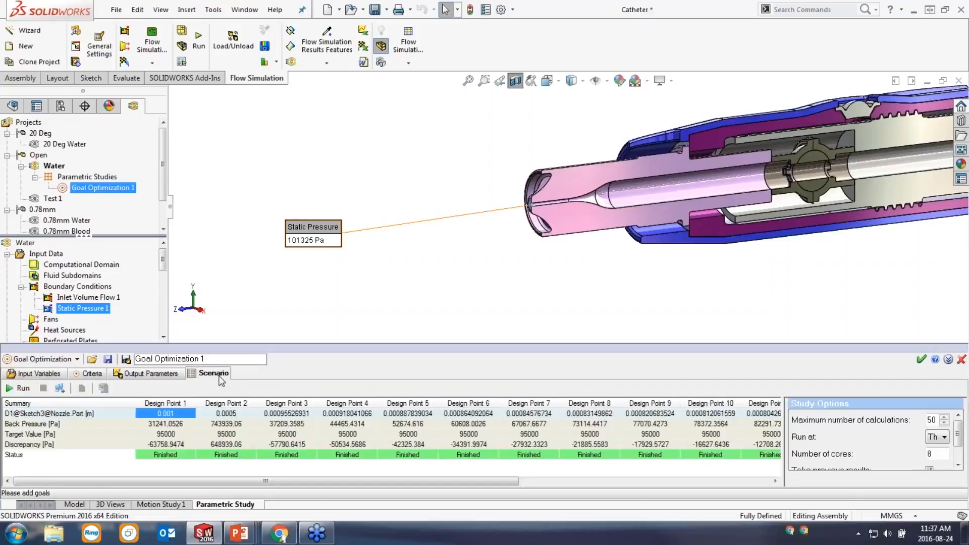
mouse_move(235, 483)
left_mouse_down()
mouse_move(487, 489)
mouse_move(222, 489)
left_mouse_up()
left_click(177, 415)
left_click_drag(470, 479, 679, 481)
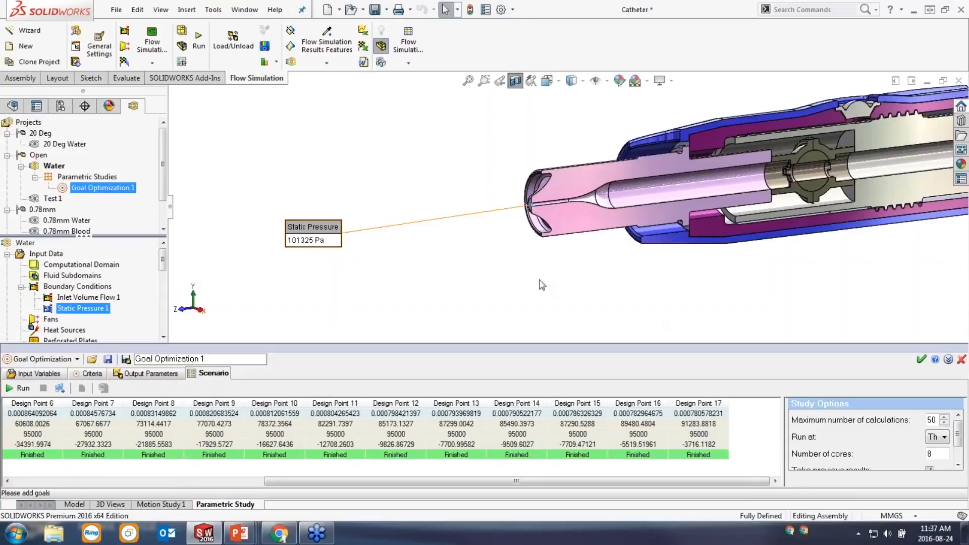
left_click(479, 295)
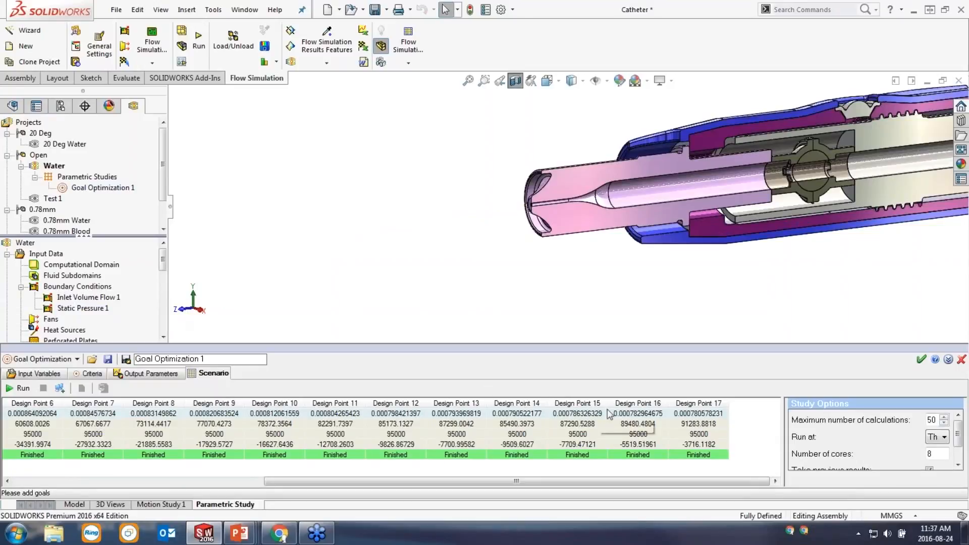
right_click(685, 405)
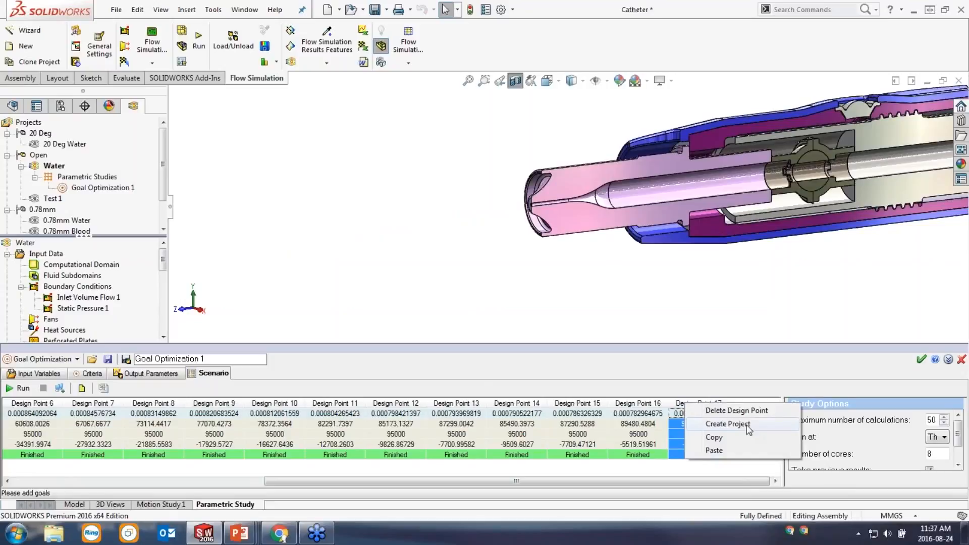
Step: Activate the 0.78mm Water project and check the dimensions of the nozzle's narrow outlet bore
double_click(66, 221)
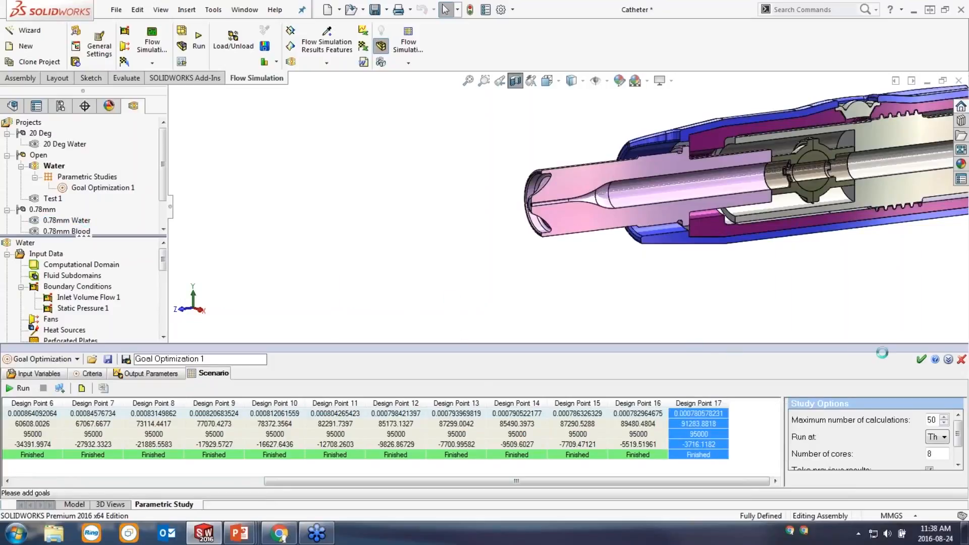
left_click(922, 359)
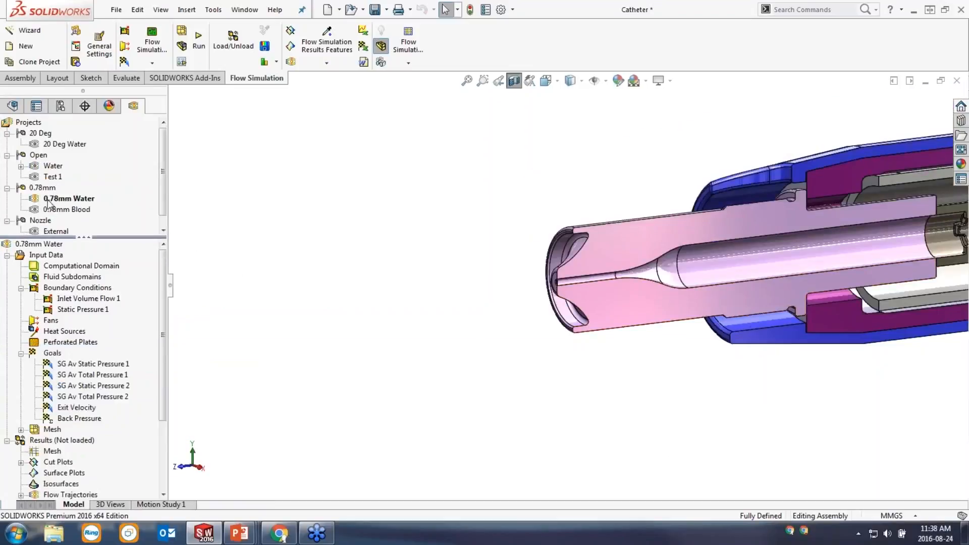
scroll(570, 277, "down", 8)
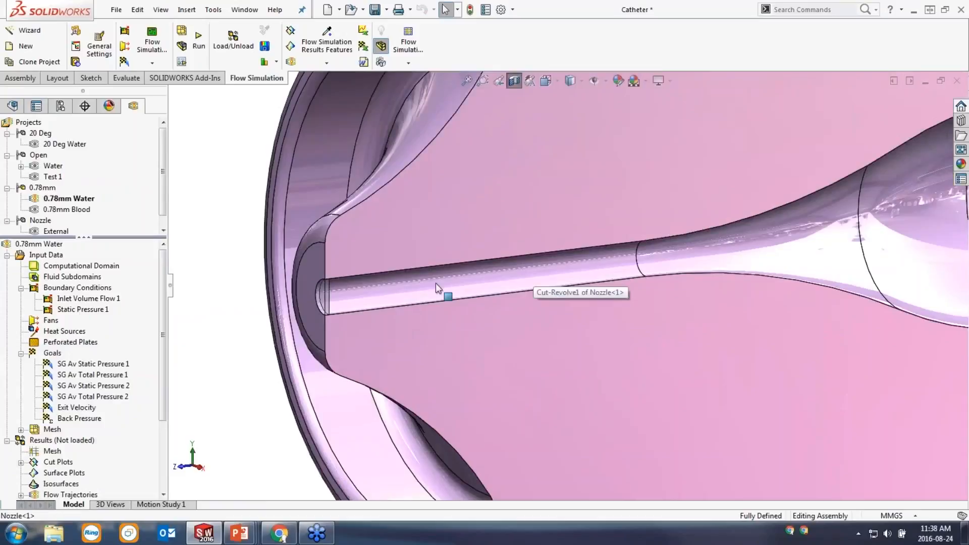
left_click(435, 283)
double_click(435, 284)
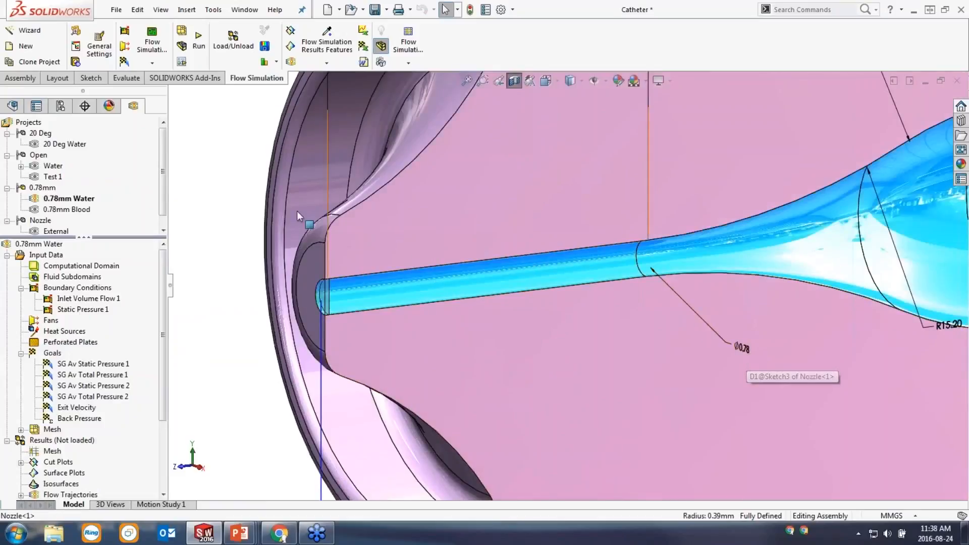
left_click(227, 196)
scroll(429, 315, "up", 10)
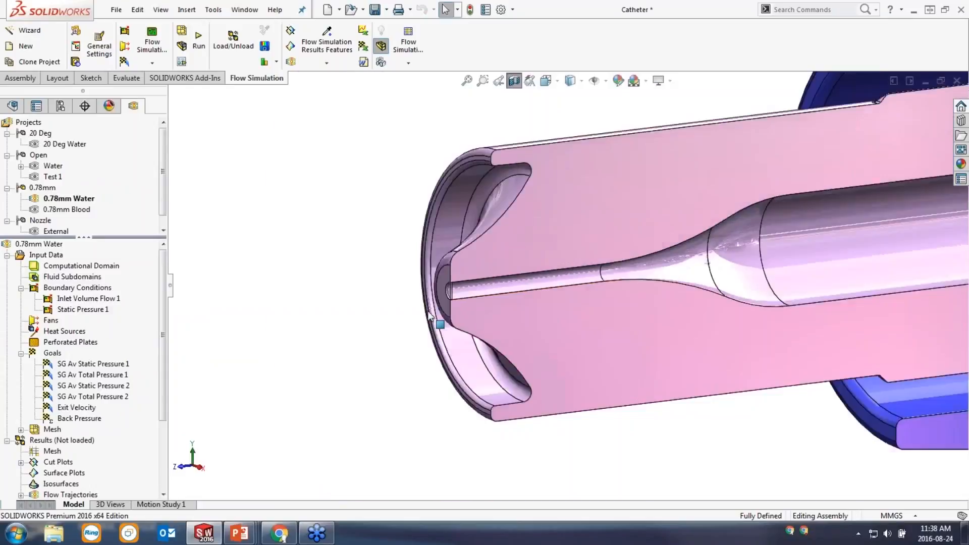
scroll(753, 285, "down", 4)
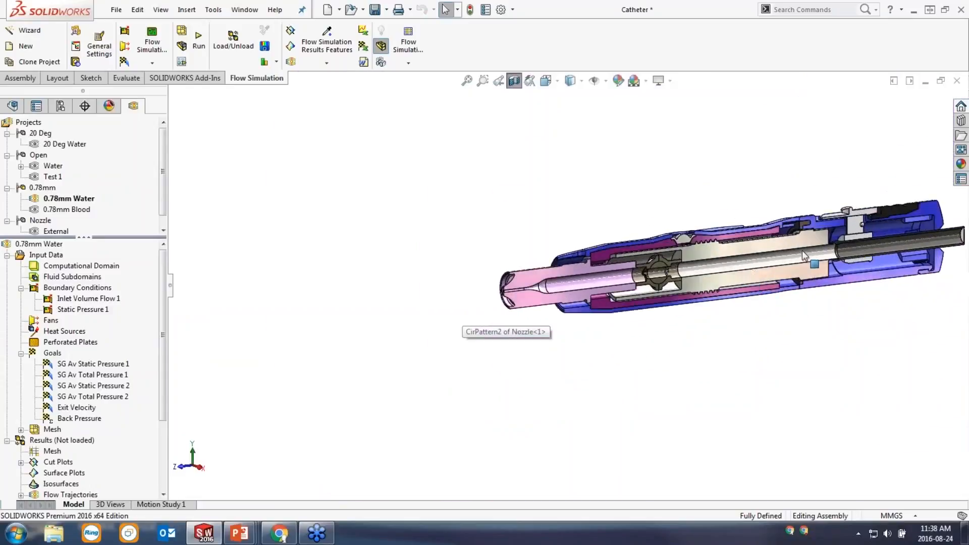
Step: Load the 0.78mm Water results and show the Goal Plot 1 summary for Exit Velocity and Back Pressure
right_click(75, 440)
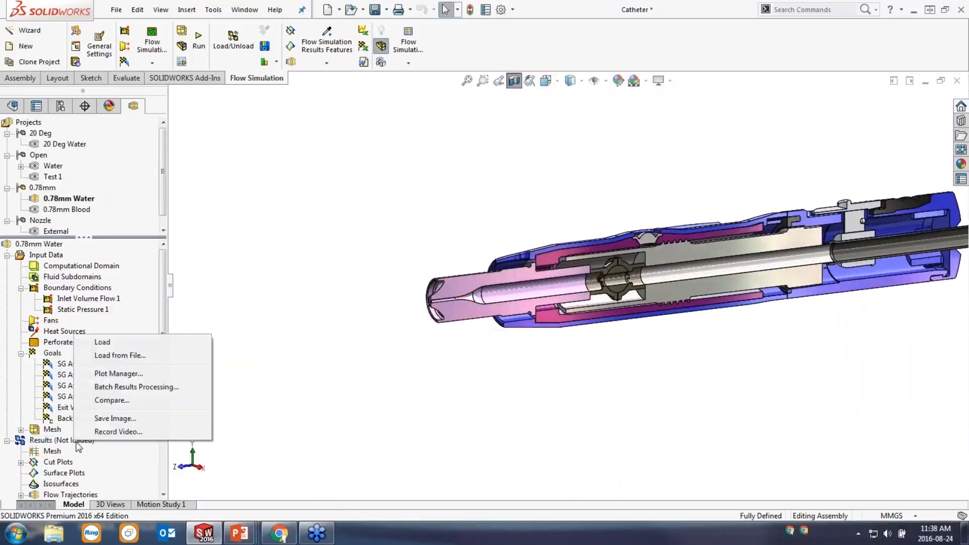
left_click(101, 342)
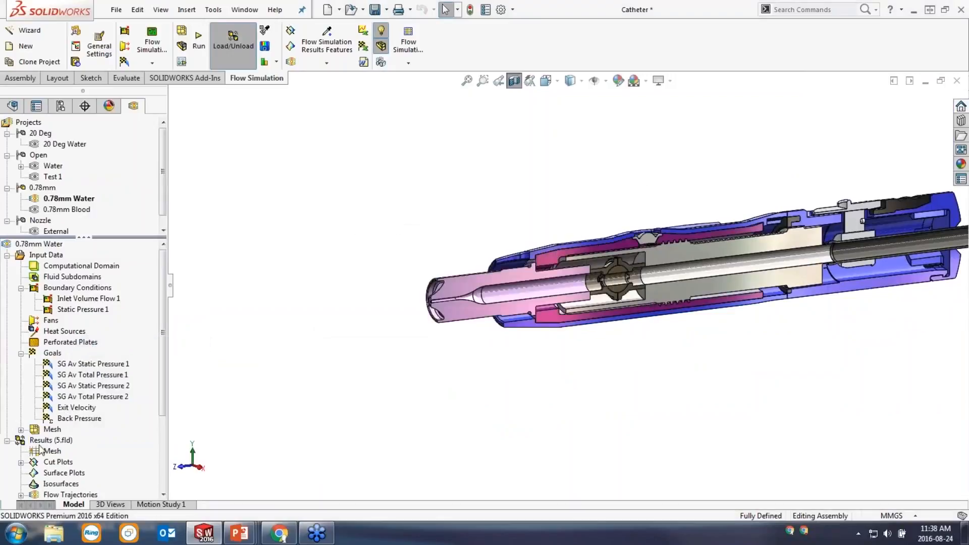
left_click(21, 462)
scroll(74, 480, "down", 4)
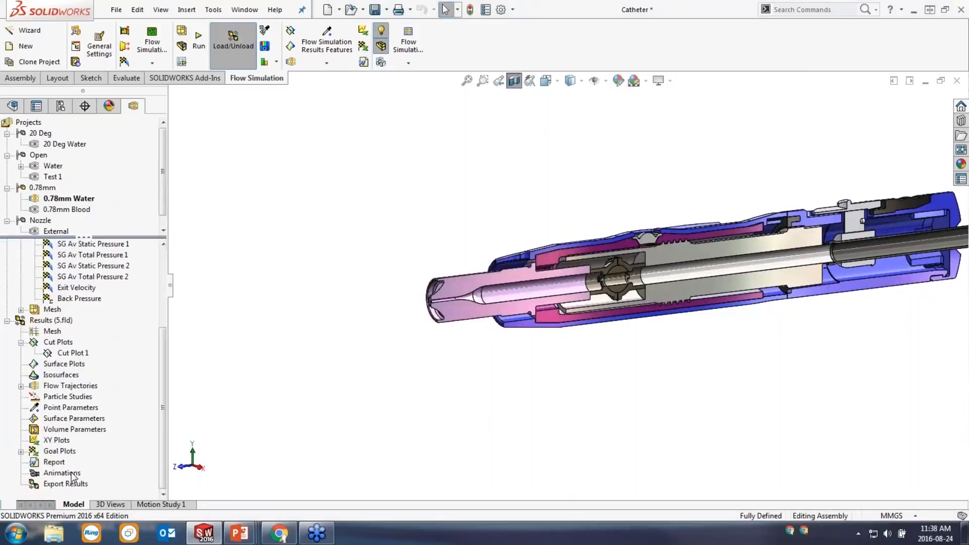
left_click(21, 452)
left_click(74, 462)
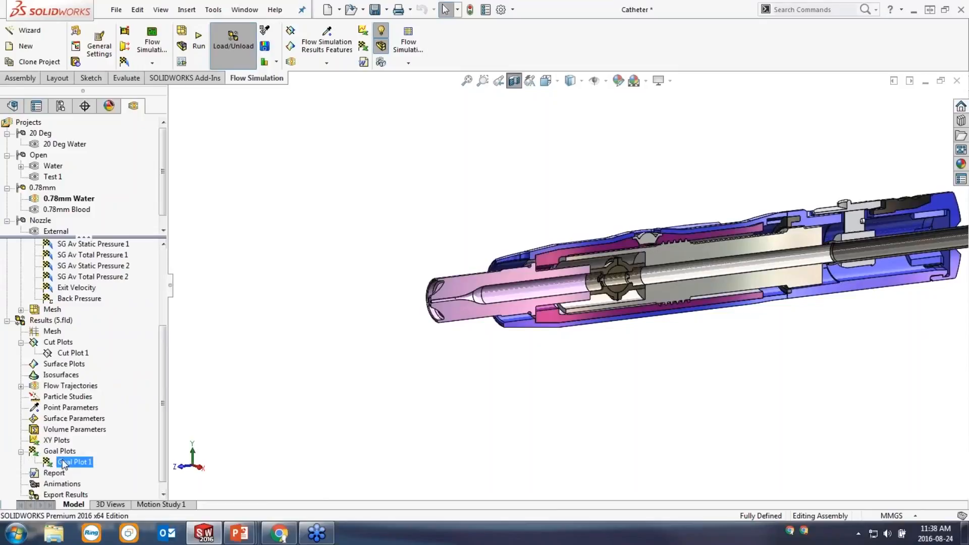
right_click(74, 462)
left_click(99, 386)
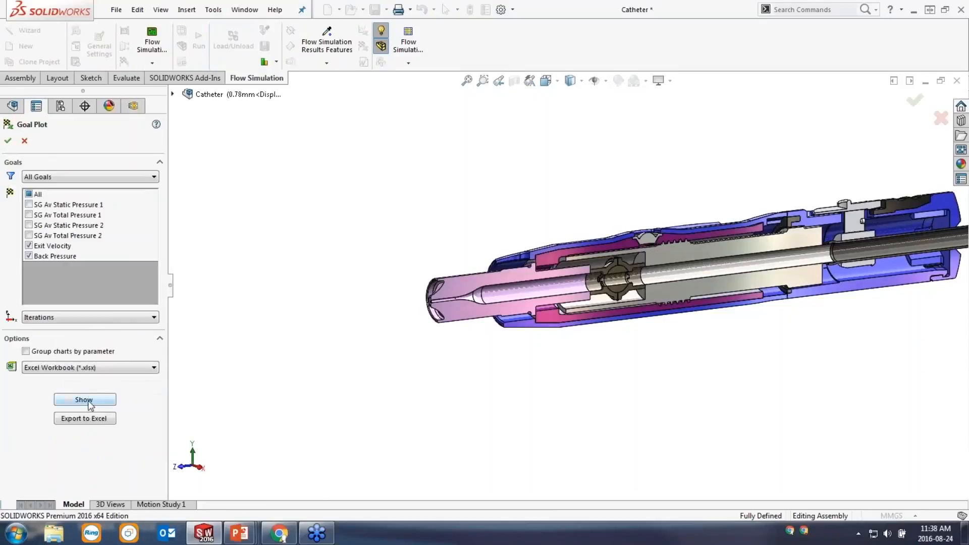
left_click(88, 401)
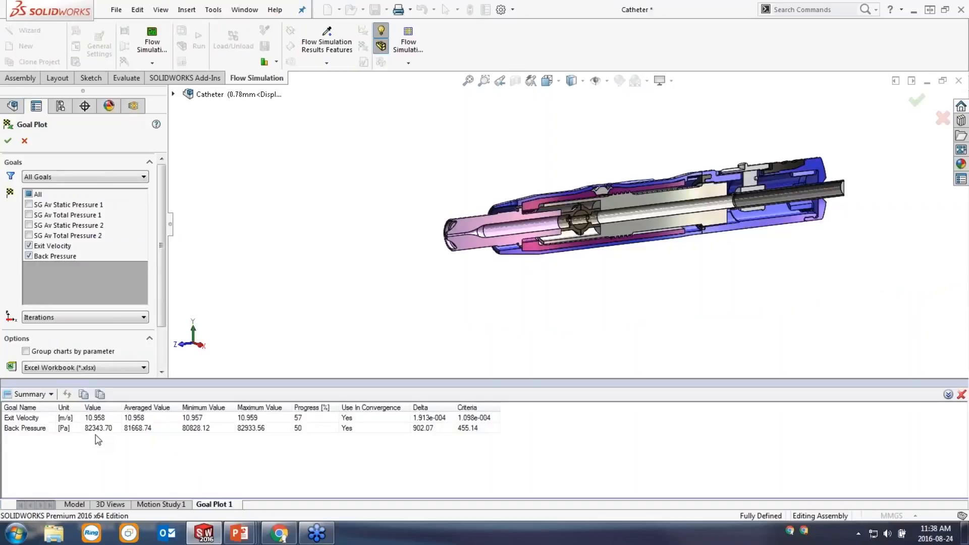
left_click(8, 140)
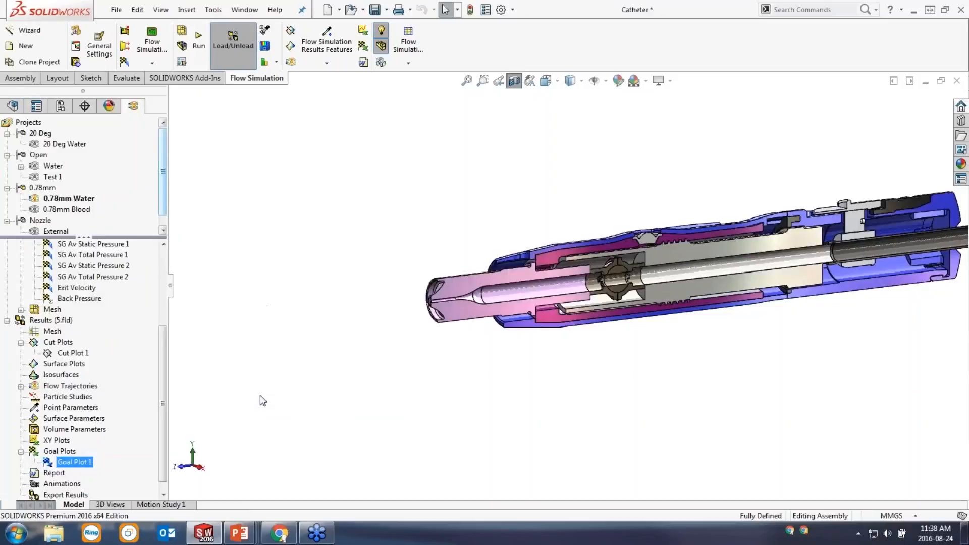
Step: Reopen the Goal Plot 1 summary to compare the Exit Velocity and Back Pressure values, and close it
right_click(86, 464)
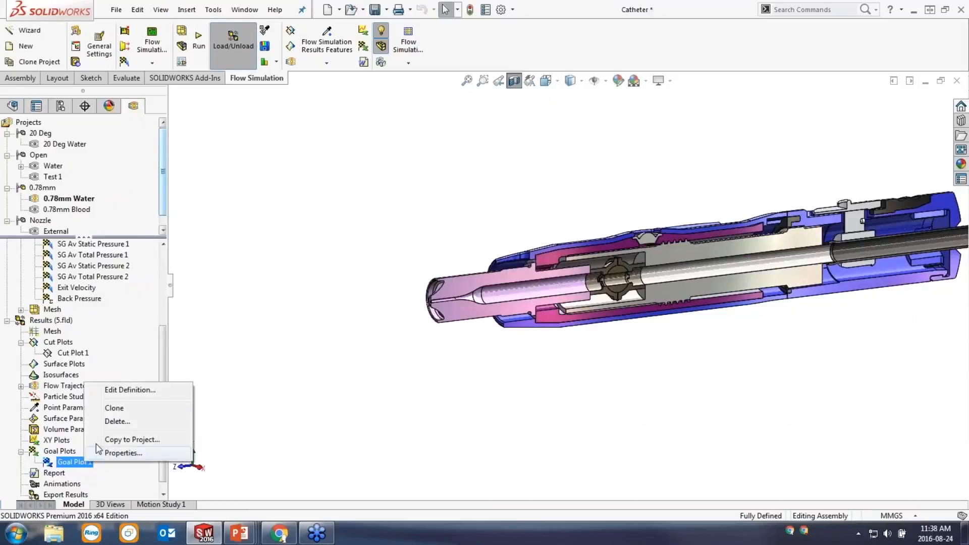
left_click(108, 391)
left_click(107, 401)
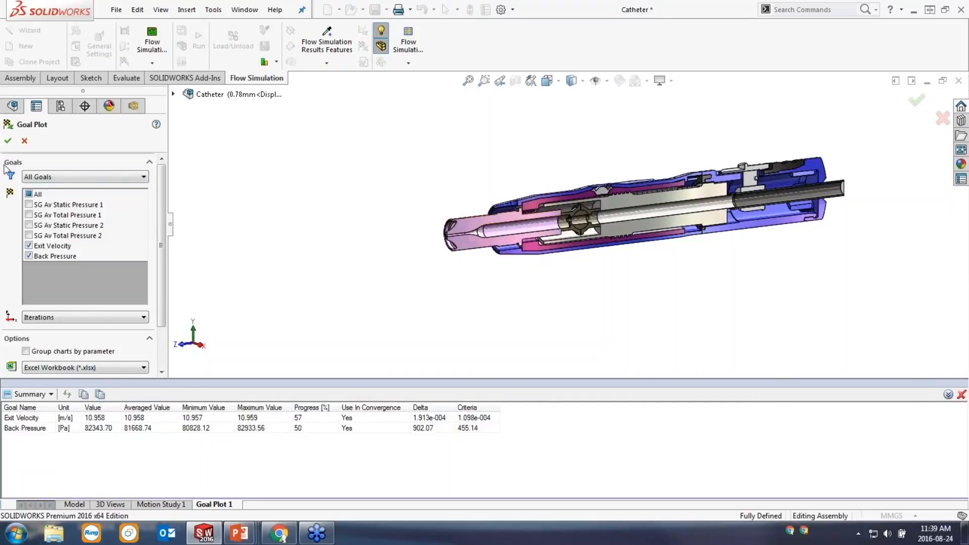
left_click(8, 140)
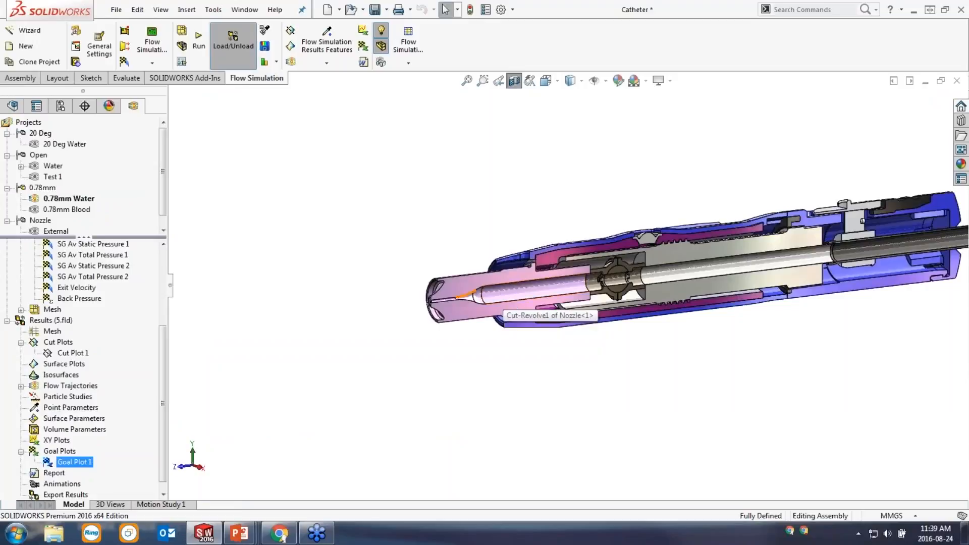
scroll(453, 298, "down", 3)
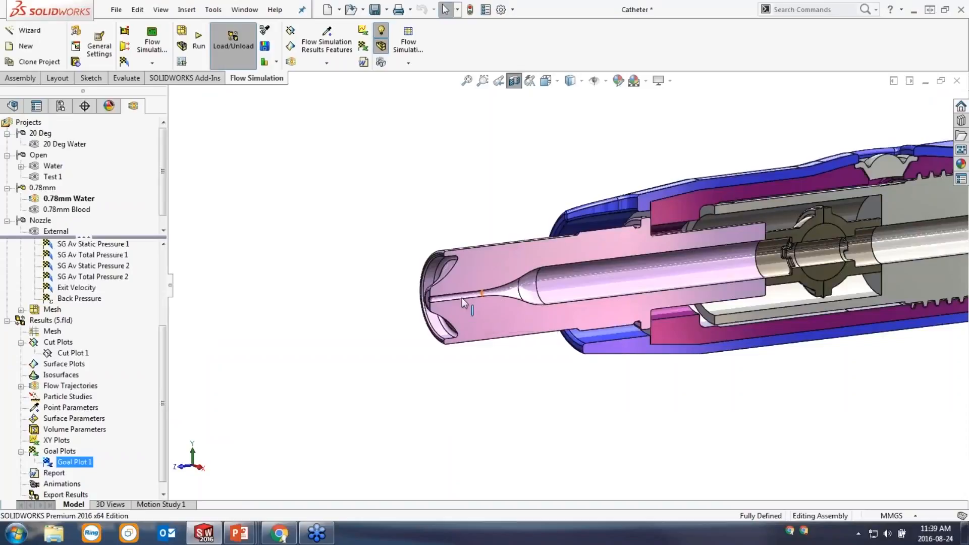
Step: Show the Cut Plot 1 velocity contours of the 0.78mm Water project and inspect the flow in the nozzle's narrow bore
right_click(82, 355)
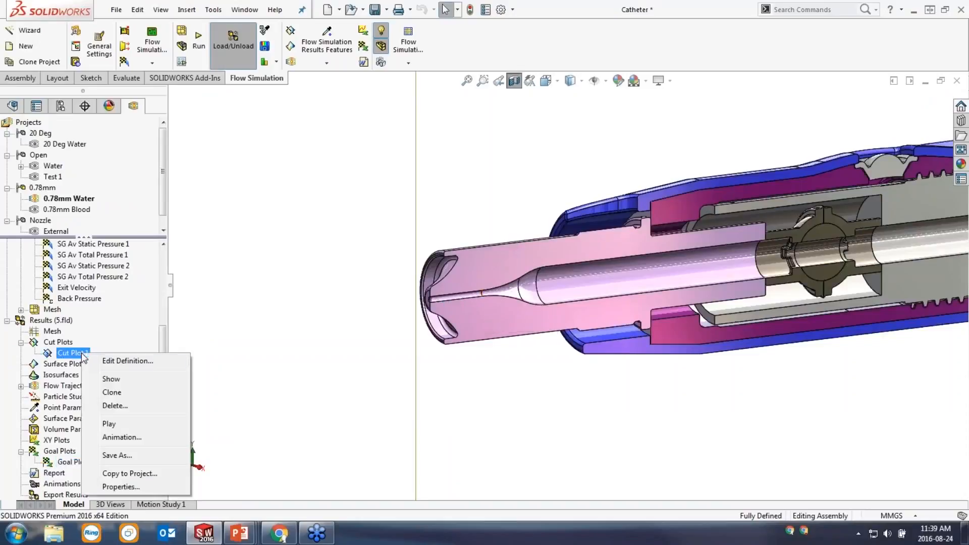
left_click(110, 378)
scroll(593, 387, "up", 3)
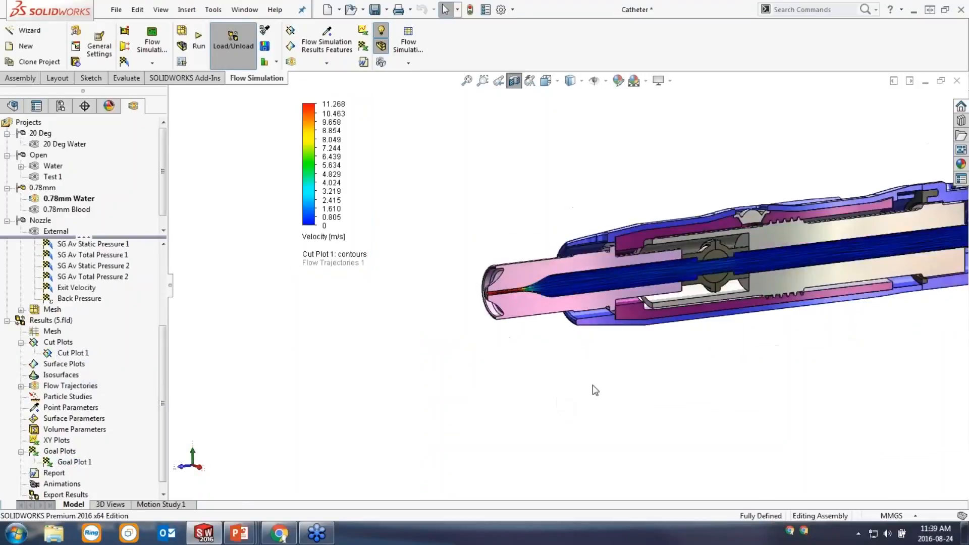
scroll(575, 288, "down", 5)
scroll(460, 284, "down", 3)
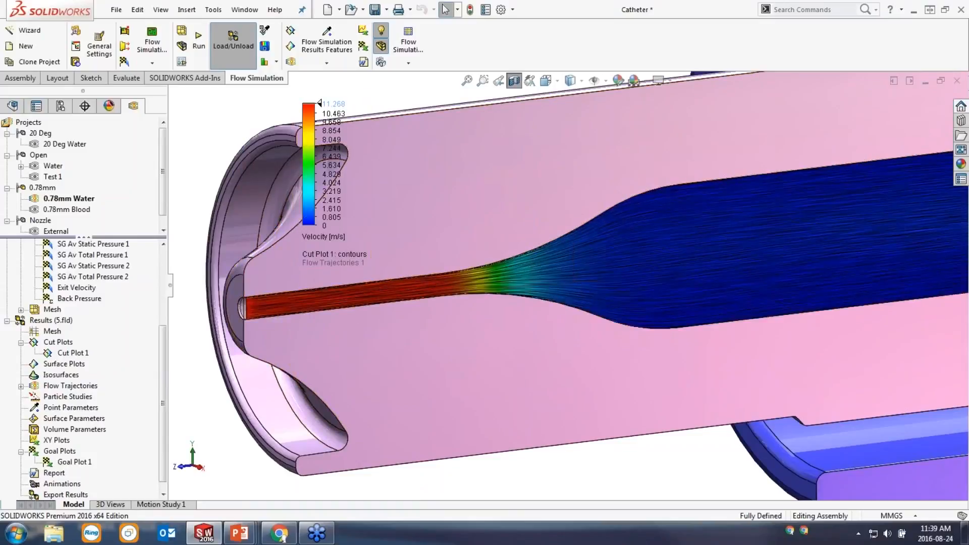
Step: Set the maximum of the velocity colour scale to 20 m/s and inspect the flow from the nozzle to the ball valve
left_click(326, 104)
type("20")
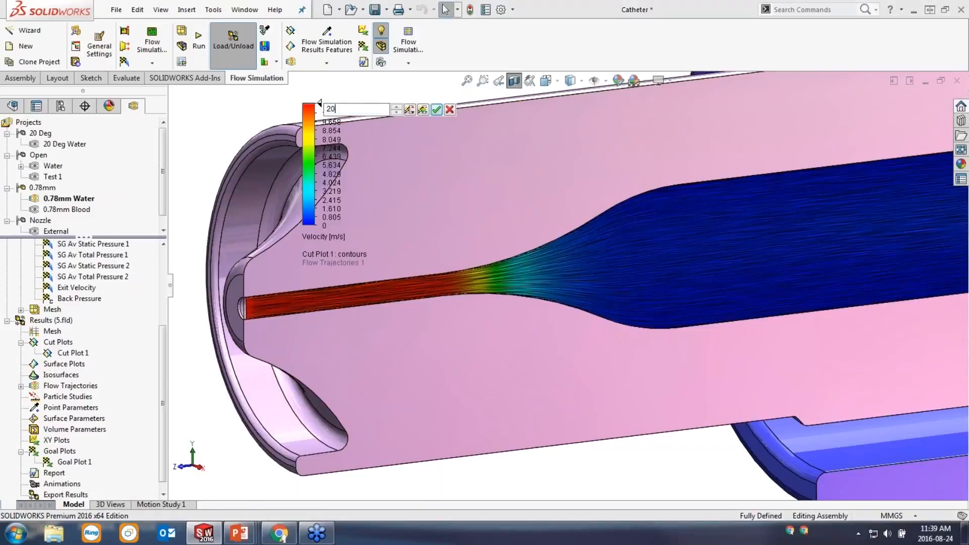
key("Return")
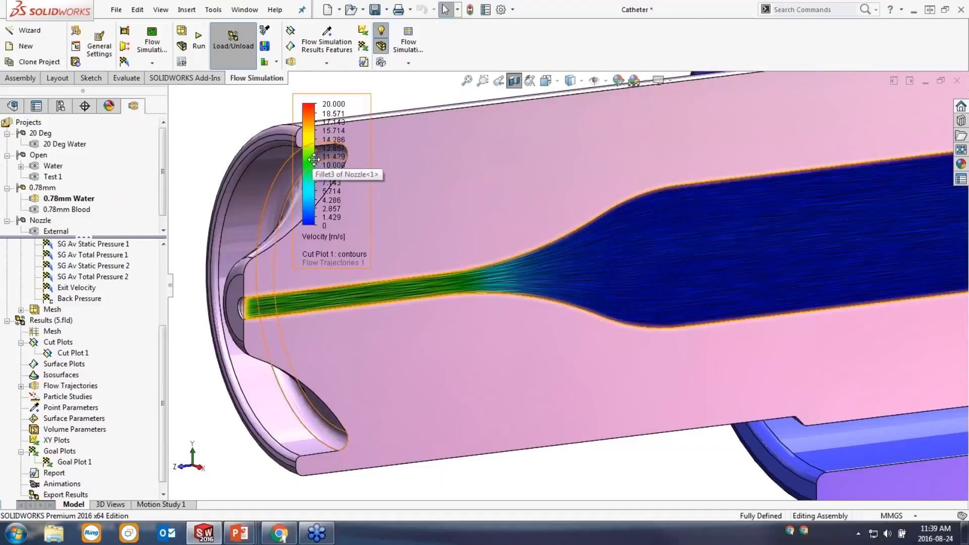
scroll(637, 262, "up", 5)
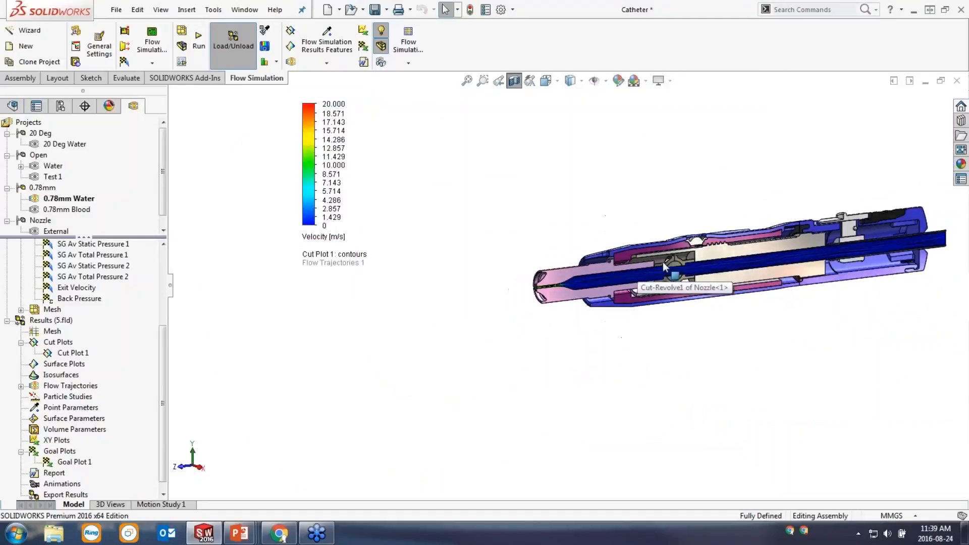
scroll(663, 265, "up", 1)
scroll(740, 250, "down", 2)
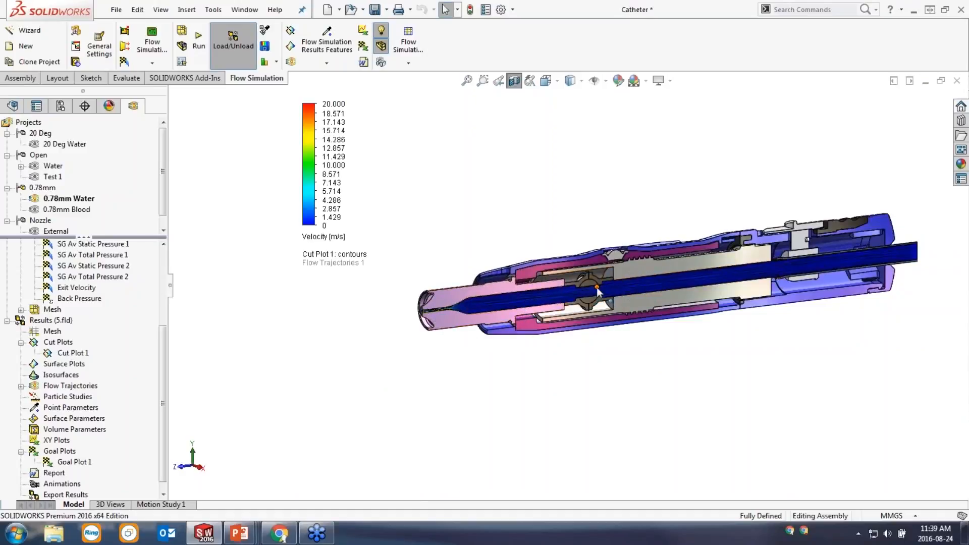
scroll(596, 287, "down", 5)
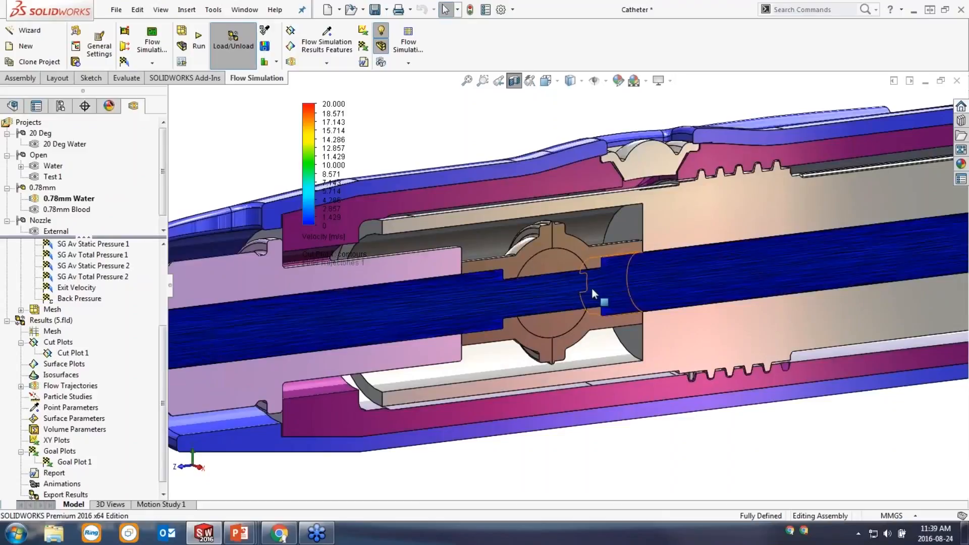
Step: Activate the 20 Deg Water project and section the assembly along the Right Plane to inspect the rotated ball in the valve
left_click(515, 81)
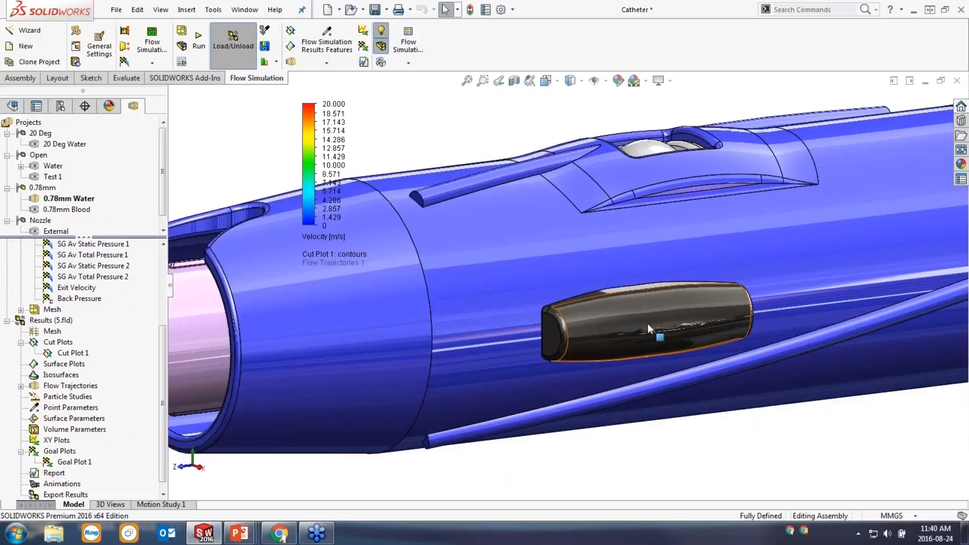
double_click(35, 144)
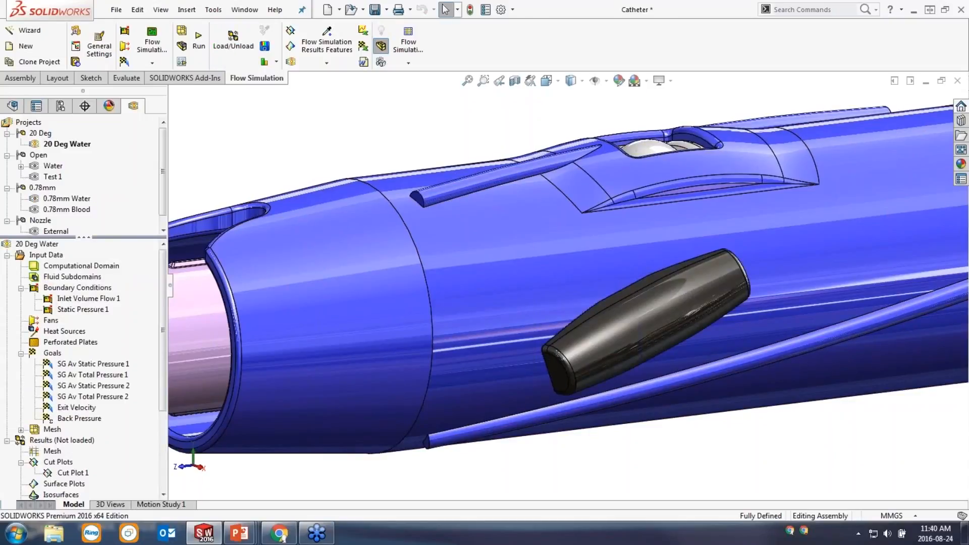
left_click(515, 81)
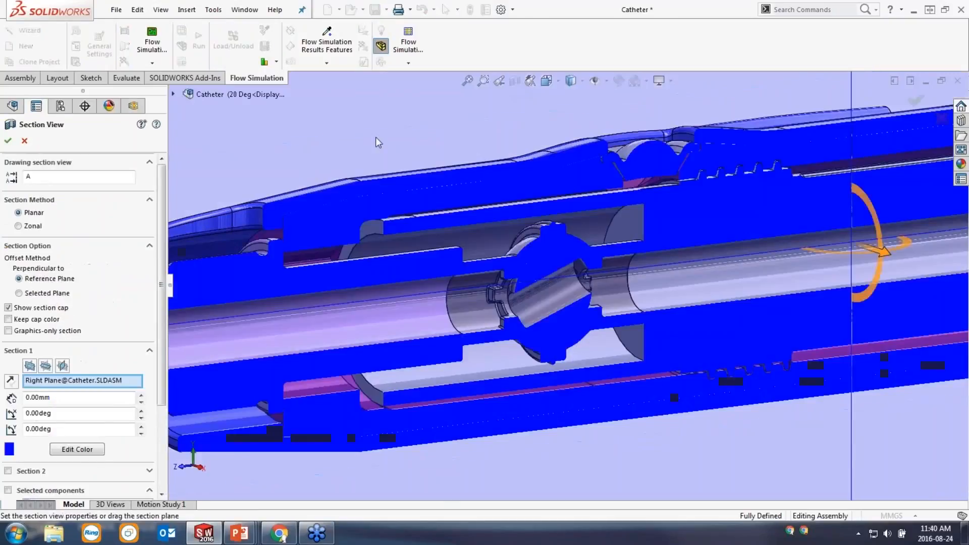
left_click(8, 142)
scroll(574, 284, "down", 5)
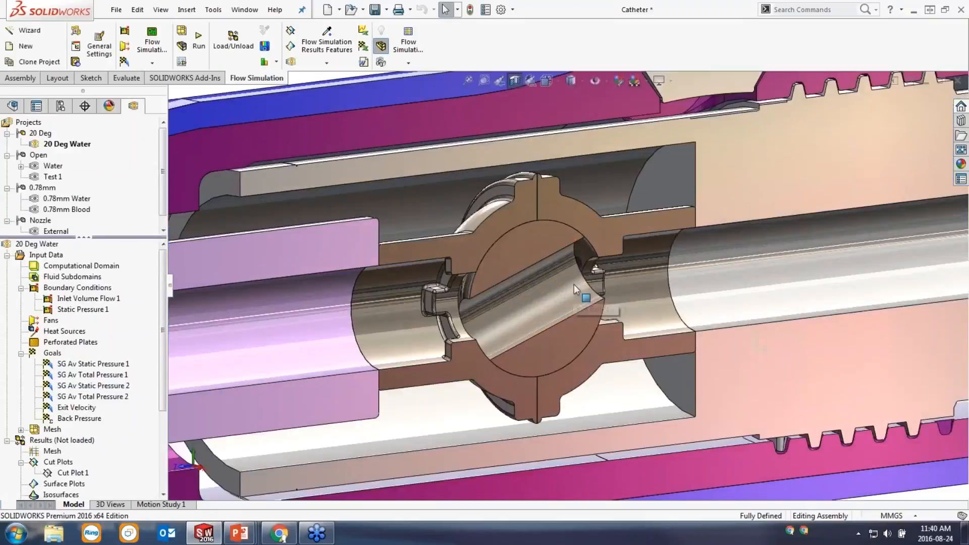
scroll(574, 284, "down", 3)
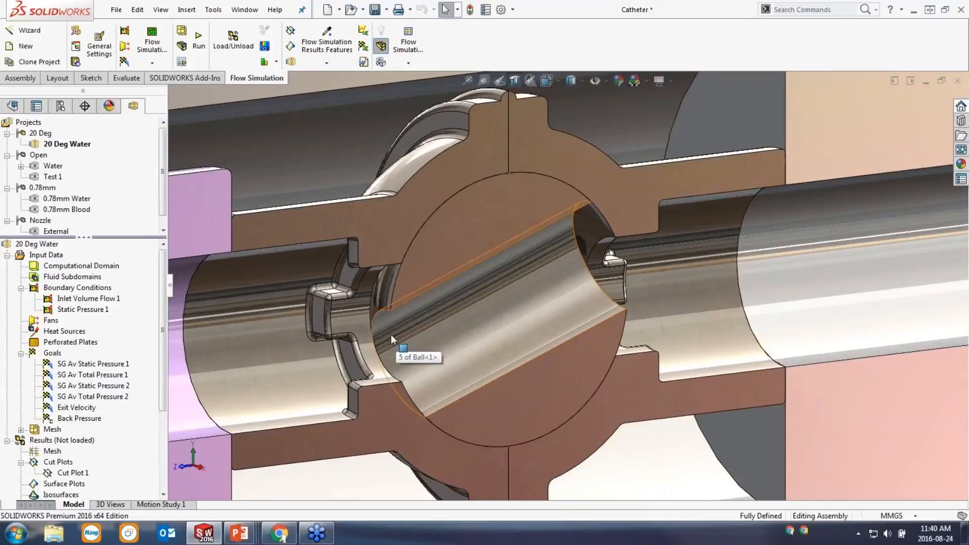
scroll(616, 342, "up", 8)
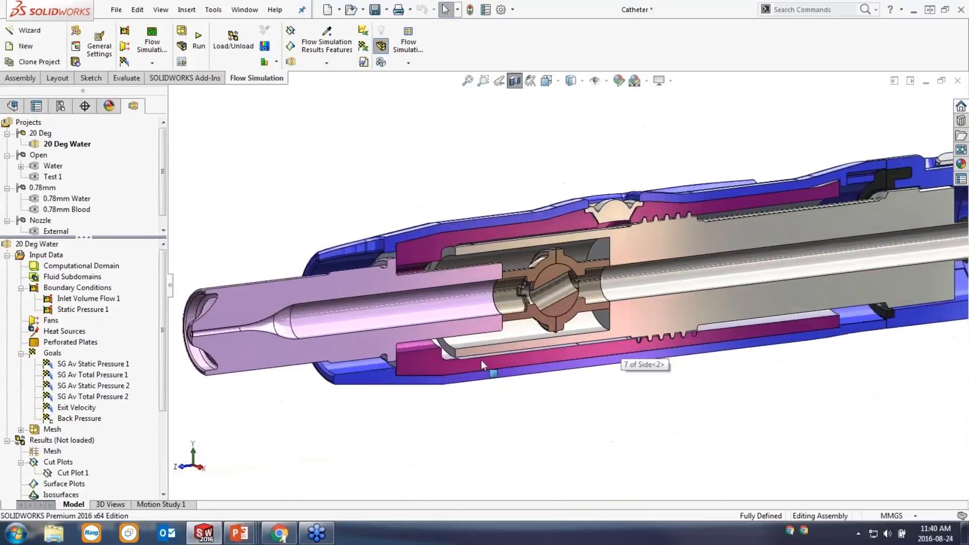
Step: Load the 20 Deg Water results and show Cut Plot 1 to examine the velocity contours through the rotated ball
right_click(69, 442)
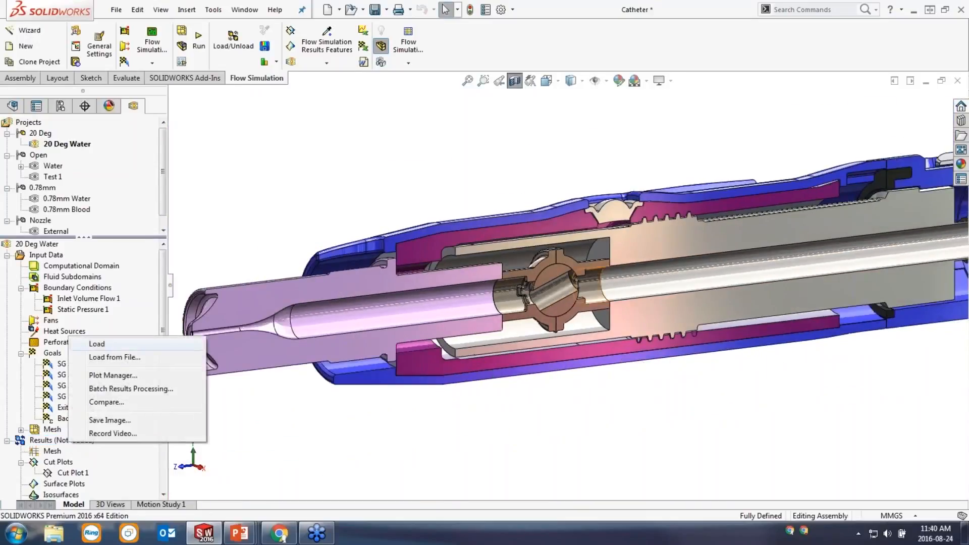
left_click(104, 346)
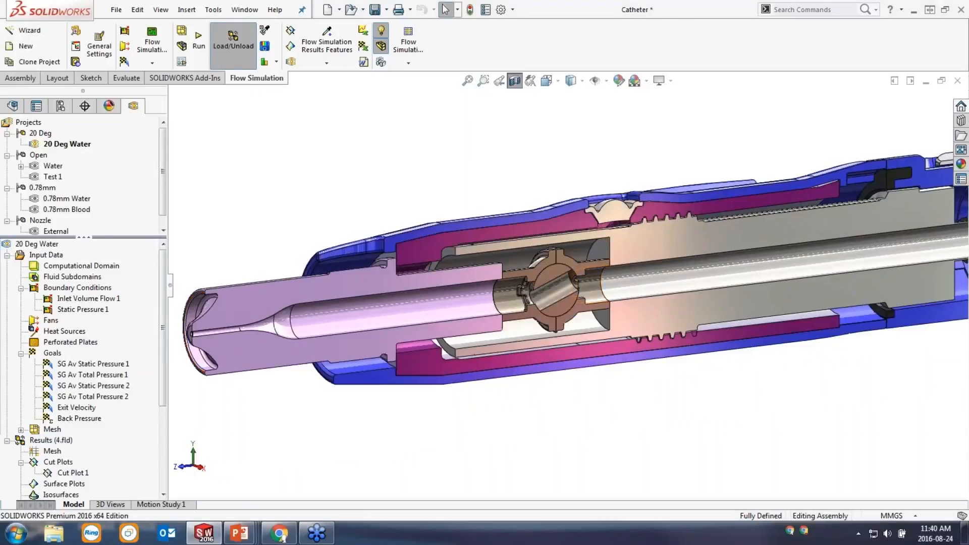
left_click_drag(163, 340, 165, 430)
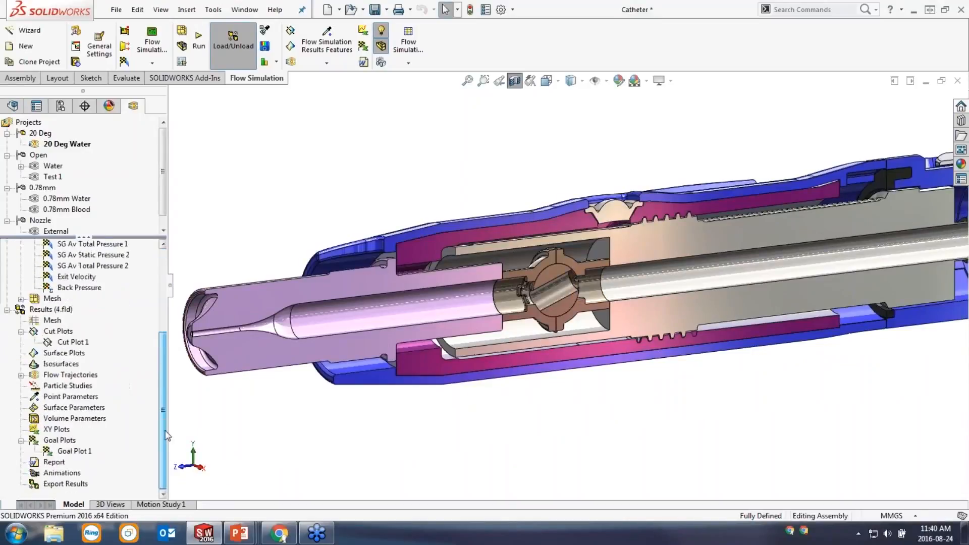
right_click(51, 345)
left_click(79, 366)
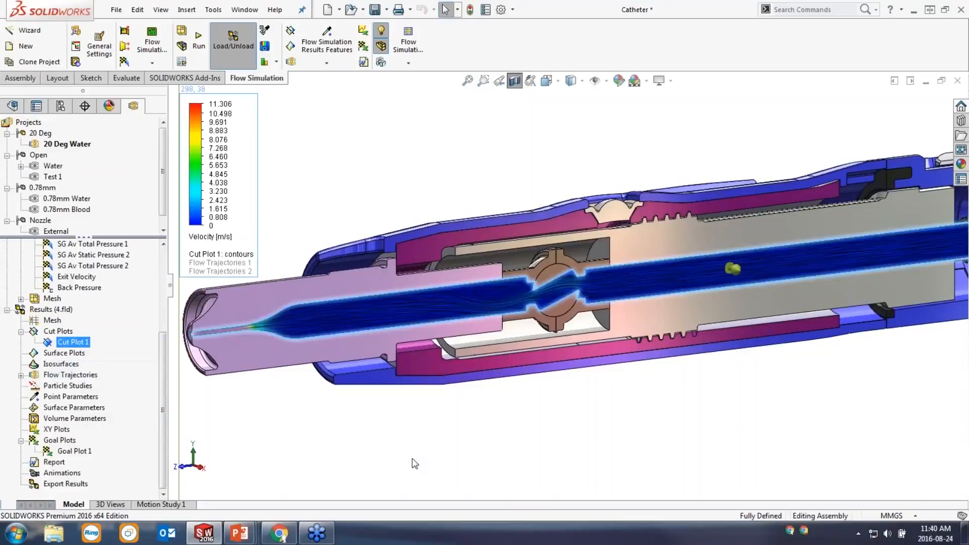
scroll(572, 292, "down", 6)
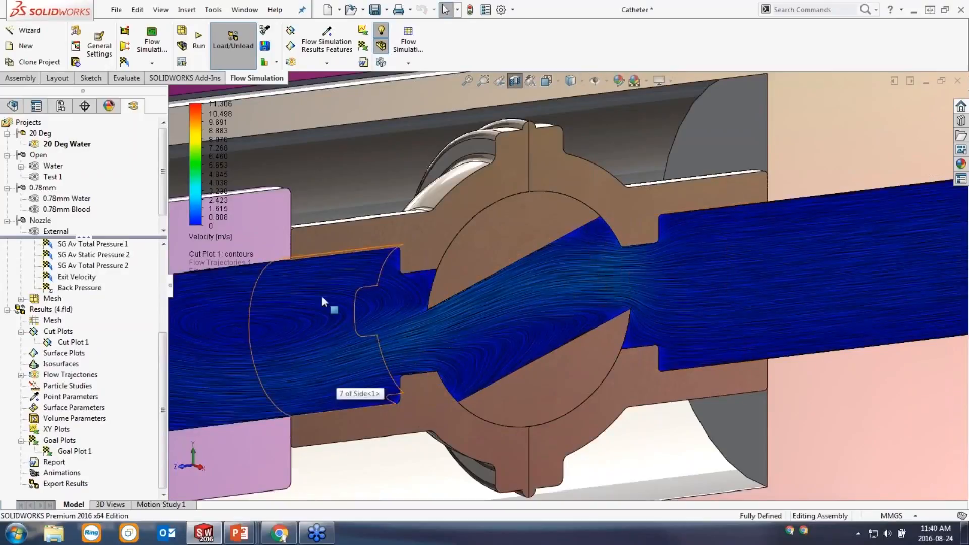
scroll(556, 318, "up", 5)
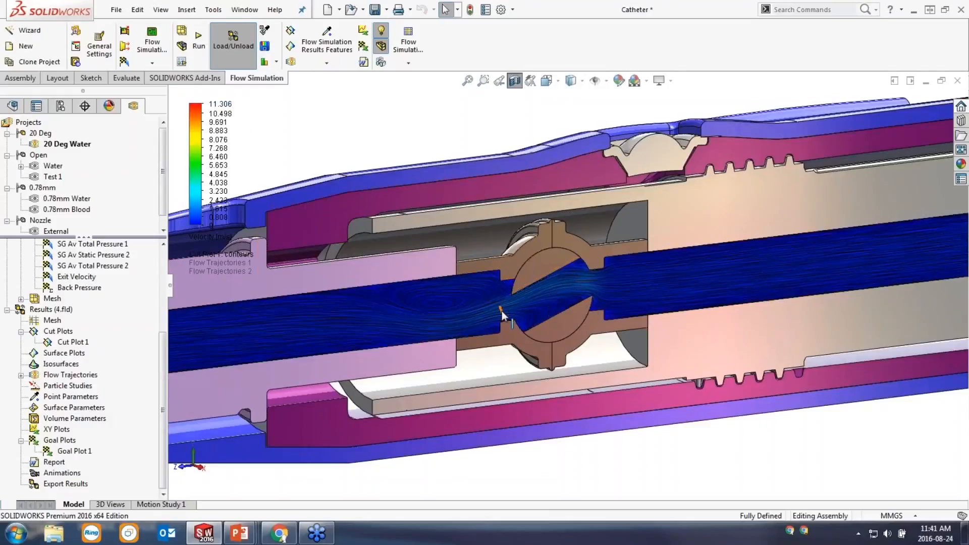
Step: Set the maximum of the 20 Deg Water velocity scale to 5 m/s and inspect the flow around the ball valve
left_click(217, 104)
type("5")
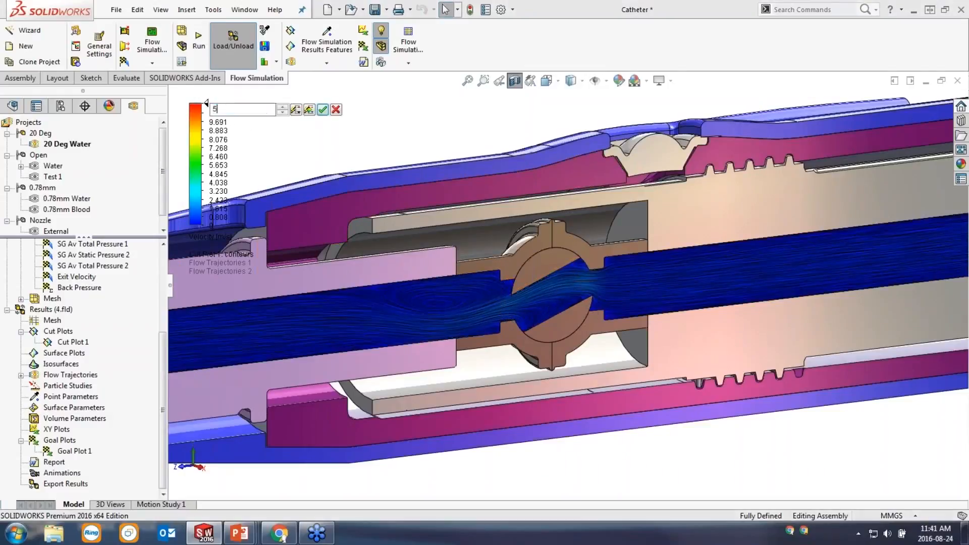
key("Return")
scroll(552, 303, "down", 1)
scroll(552, 303, "down", 2)
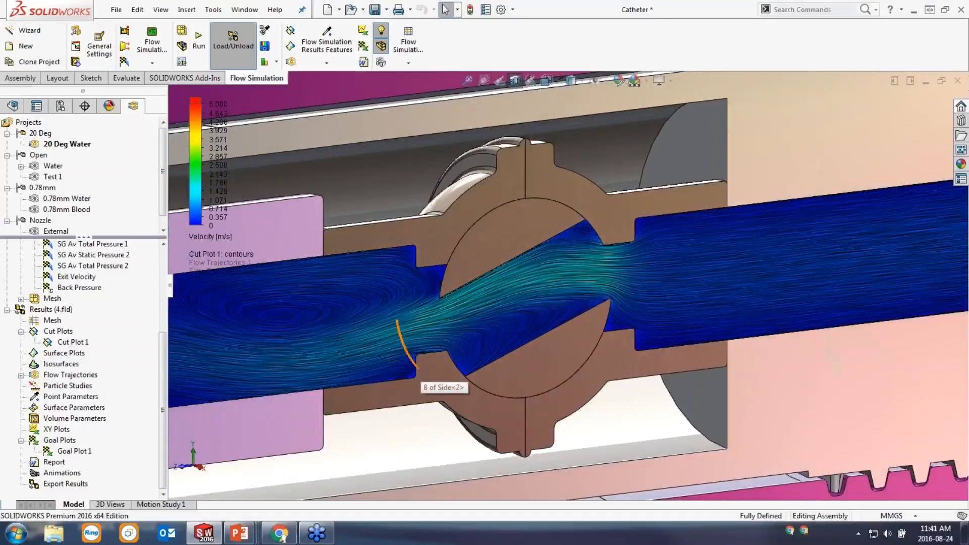